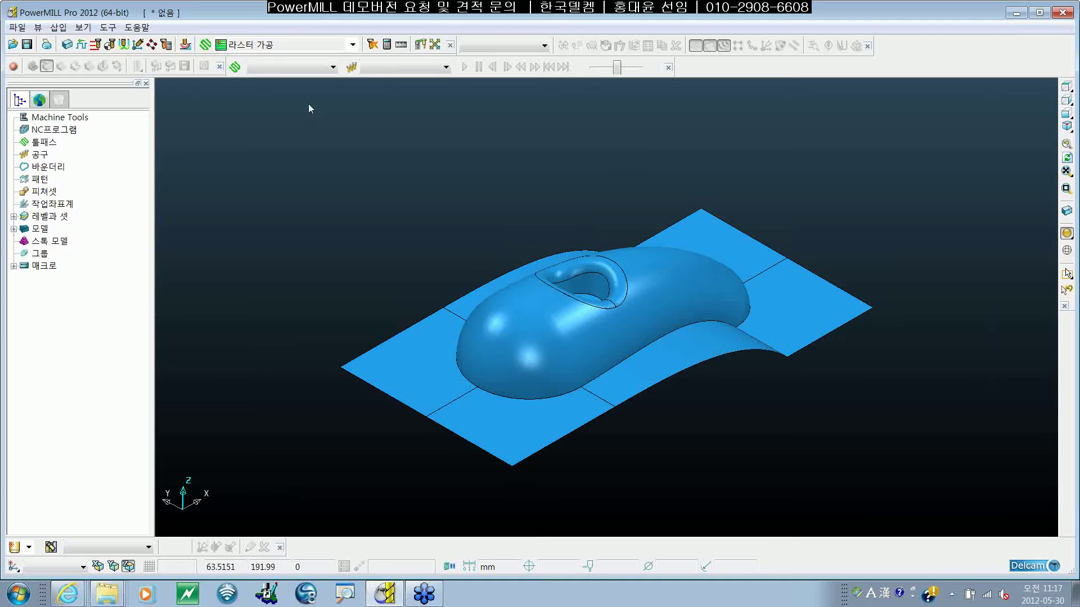
# Step: Create a new Raster finishing (라스터 가공) toolpath from the finishing (정삭) strategies
pyautogui.click(206, 47)
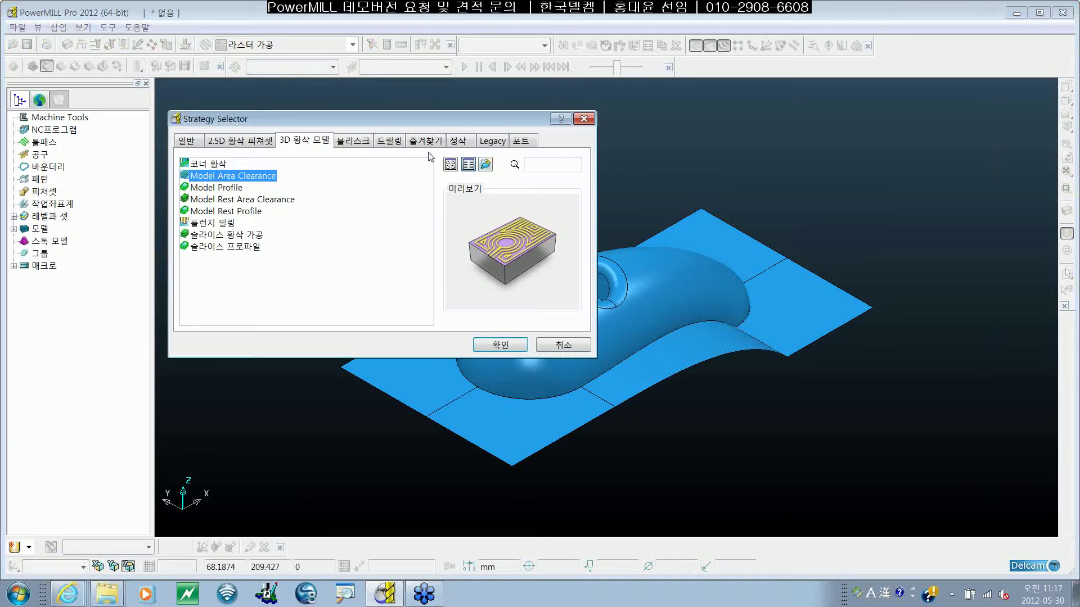
pyautogui.click(460, 137)
pyautogui.moveTo(468, 119); pyautogui.dragTo(476, 107)
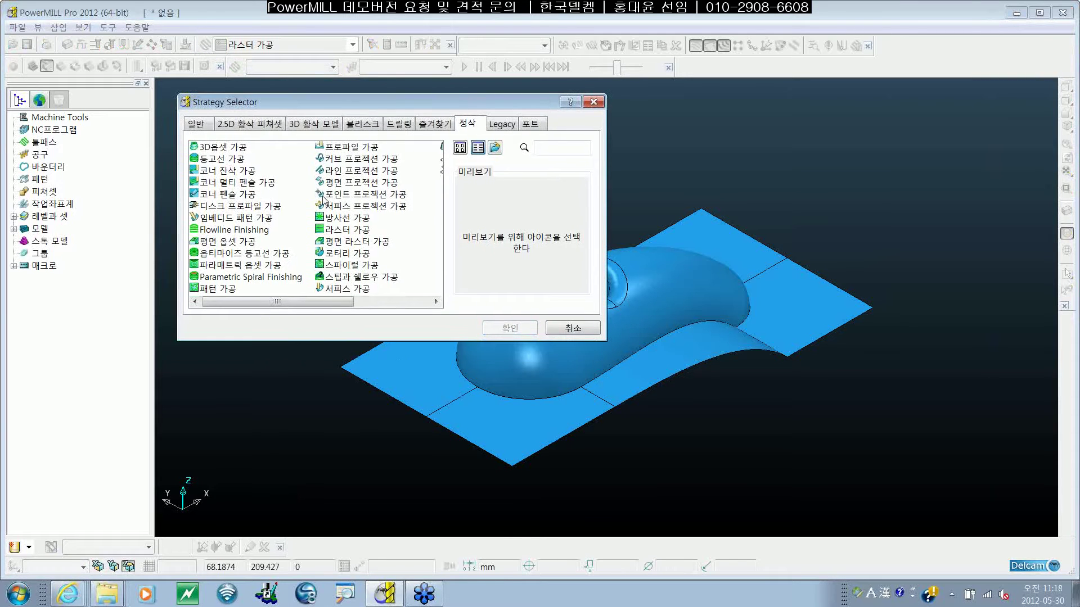
pyautogui.click(338, 230)
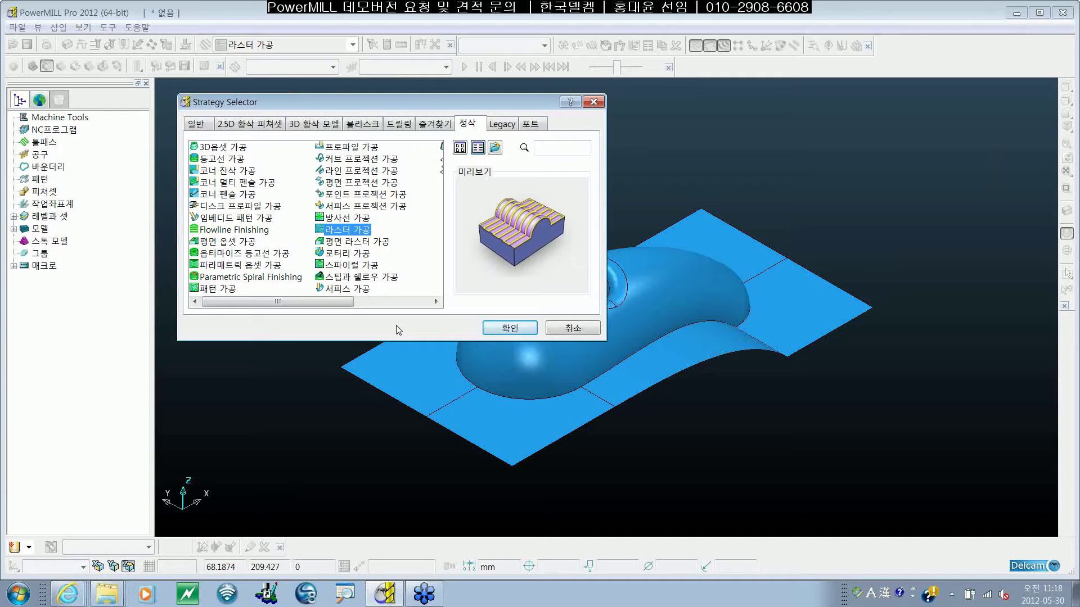
pyautogui.click(509, 328)
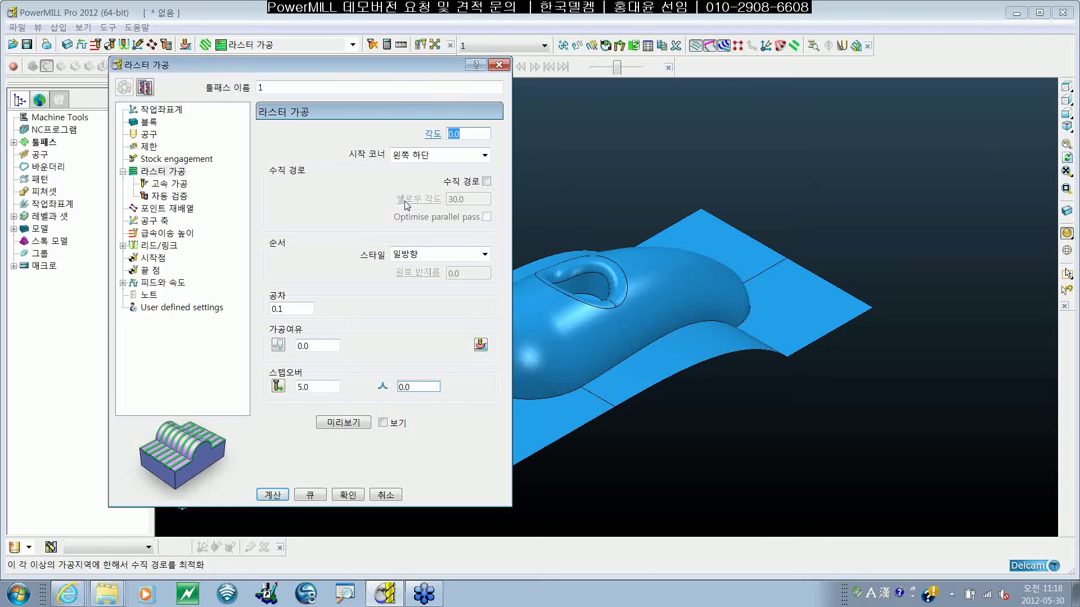
# Step: Choose 왼쪽 하단 as the start corner and name the toolpath 라스터
pyautogui.click(483, 156)
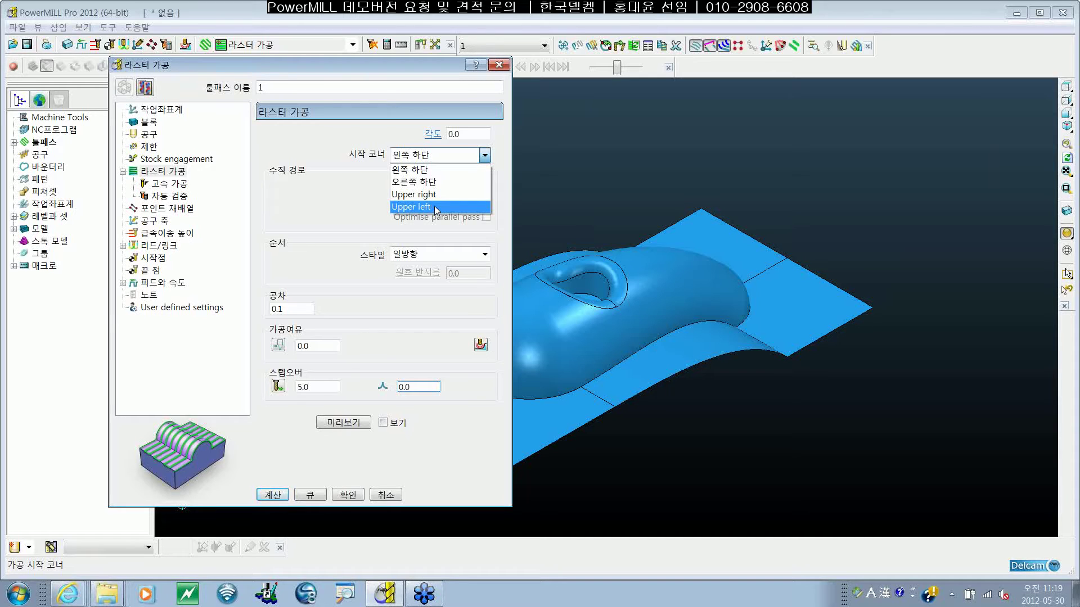
pyautogui.click(433, 172)
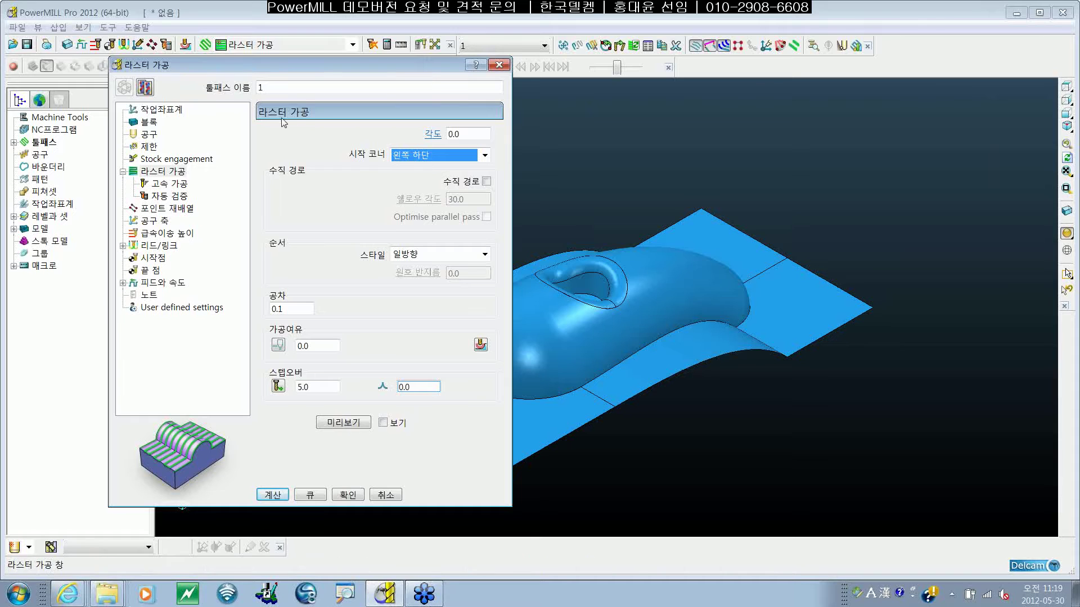
pyautogui.click(297, 90)
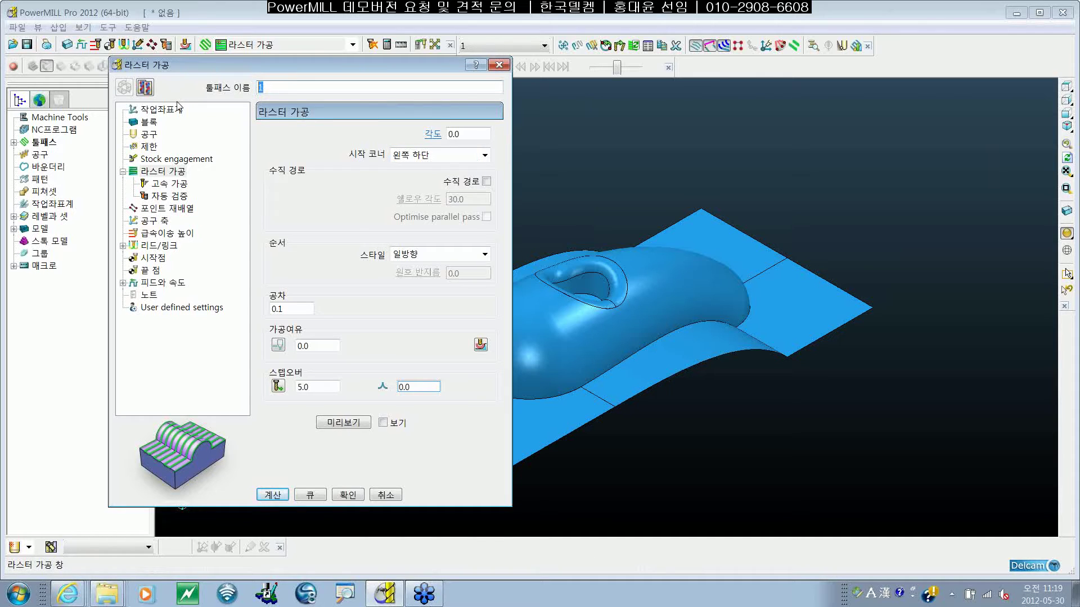
pyautogui.write('f')
pyautogui.write('라스터')
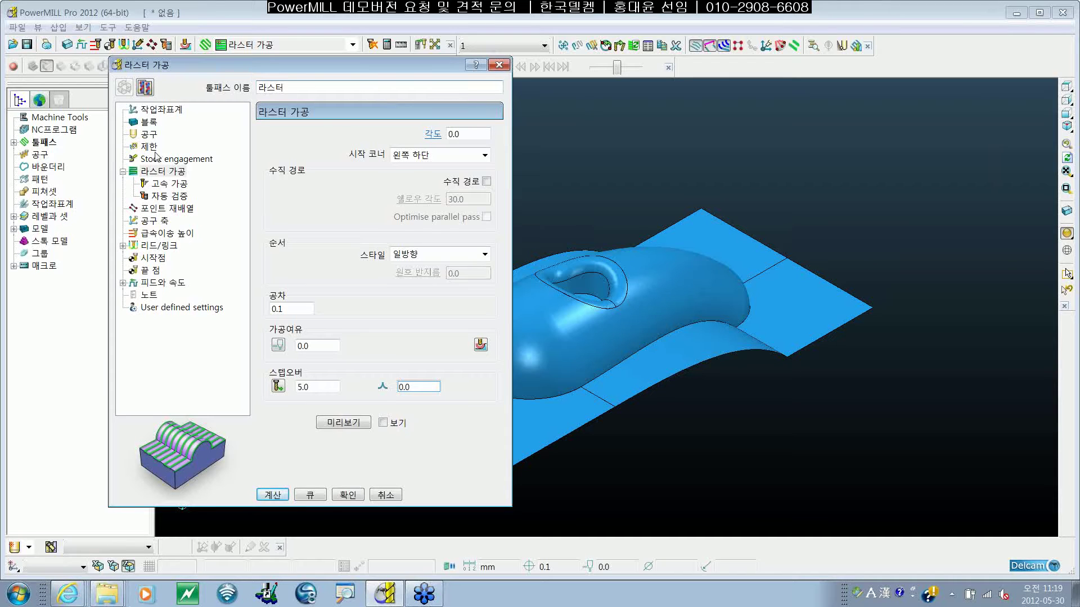
# Step: Create an end mill for the toolpath with a diameter of 10 mm
pyautogui.click(149, 135)
pyautogui.click(303, 140)
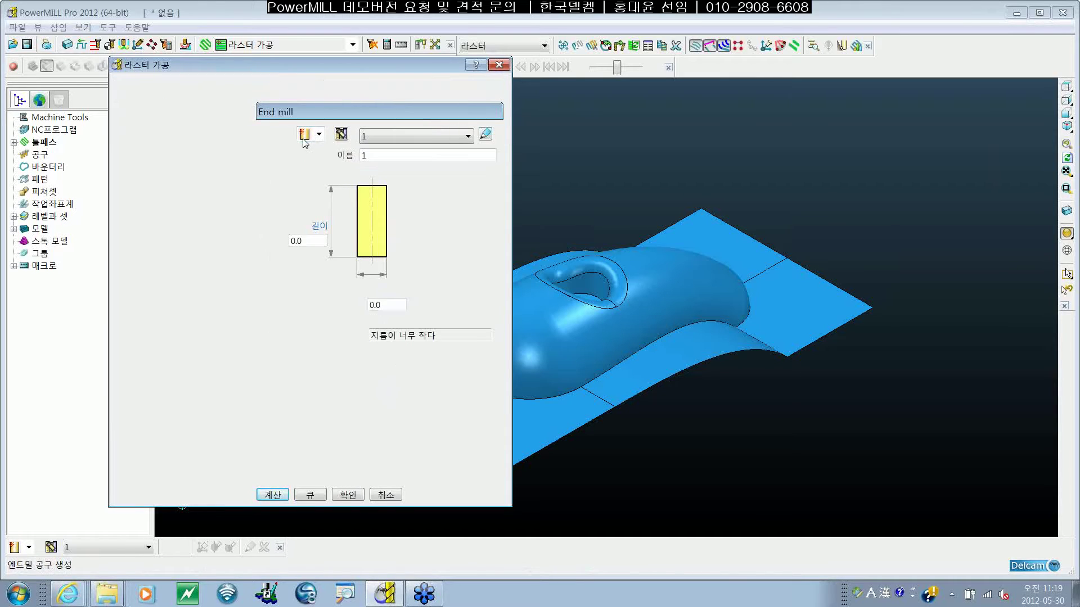
pyautogui.click(383, 305)
pyautogui.write('10')
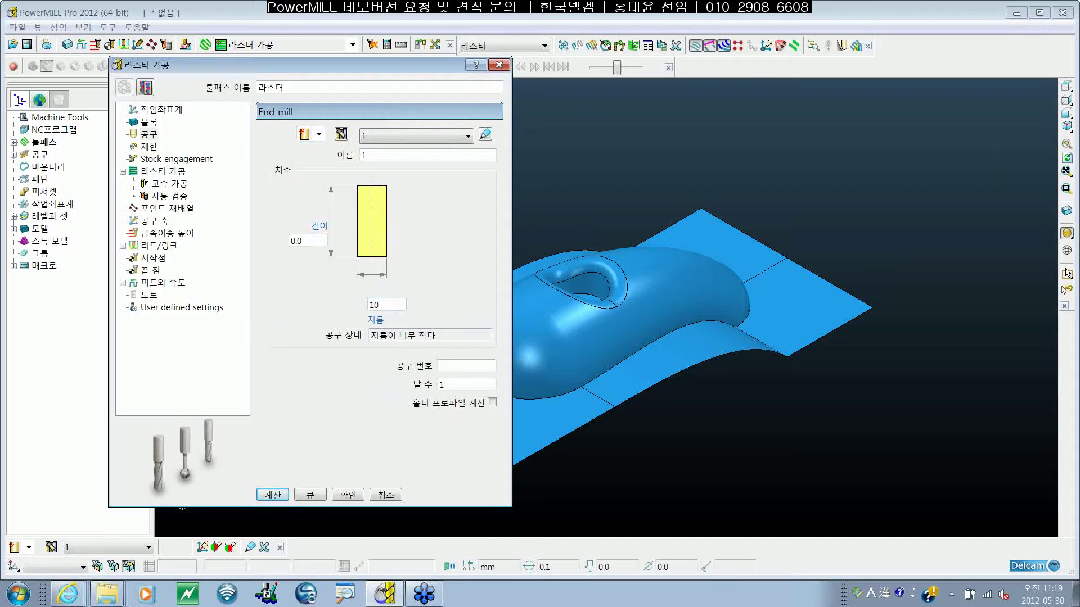
pyautogui.press('Tab')
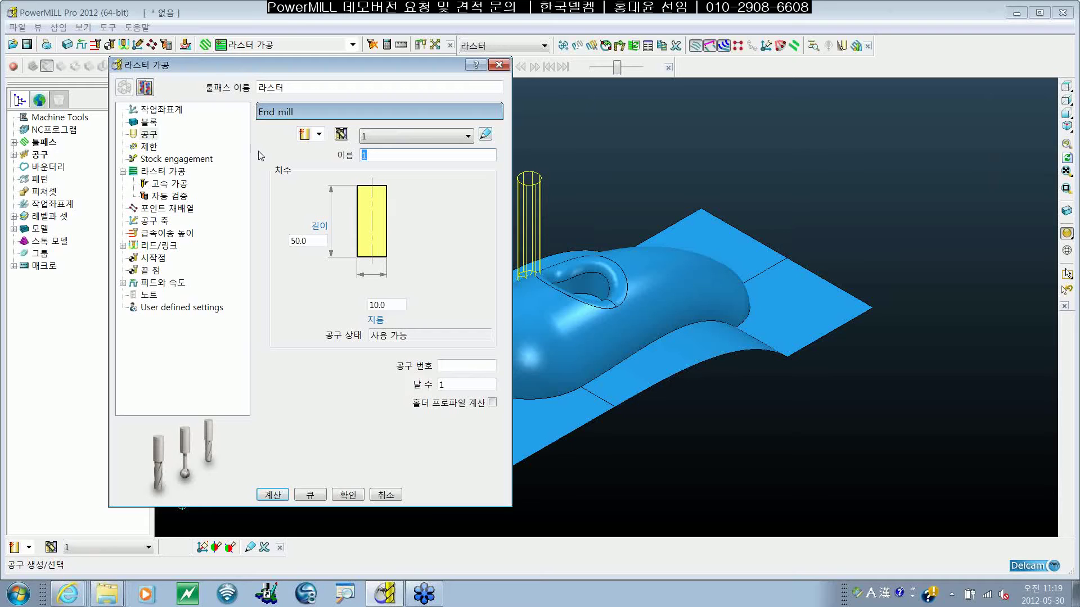
# Step: Name the end mill F10 and assign it tool number 1
pyautogui.press('BackSpace')
pyautogui.write('f')
pyautogui.press('BackSpace')
pyautogui.write('F10')
pyautogui.click(494, 370)
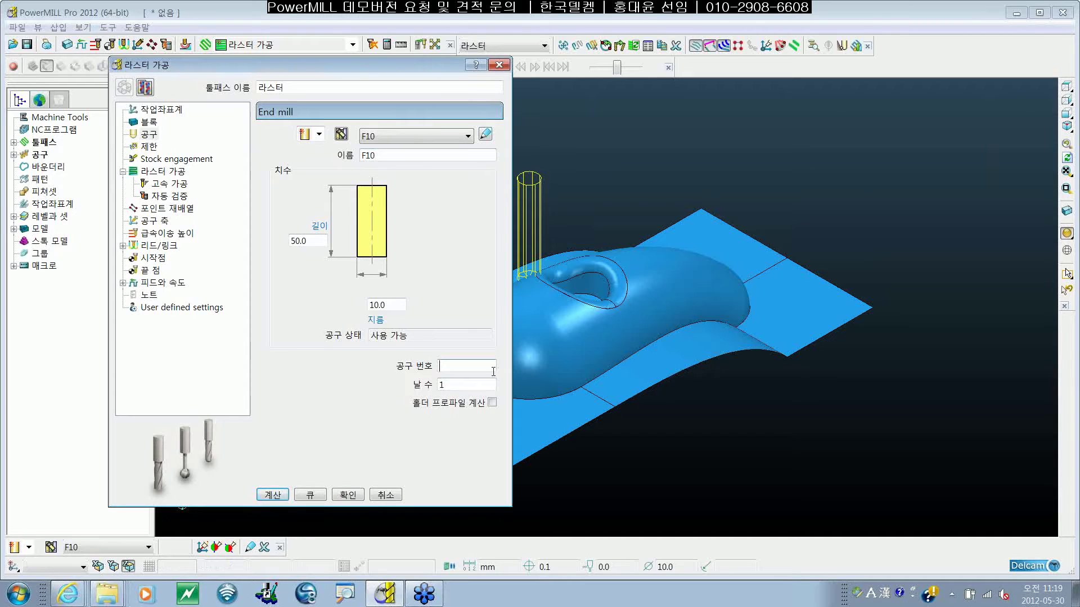
pyautogui.write('1')
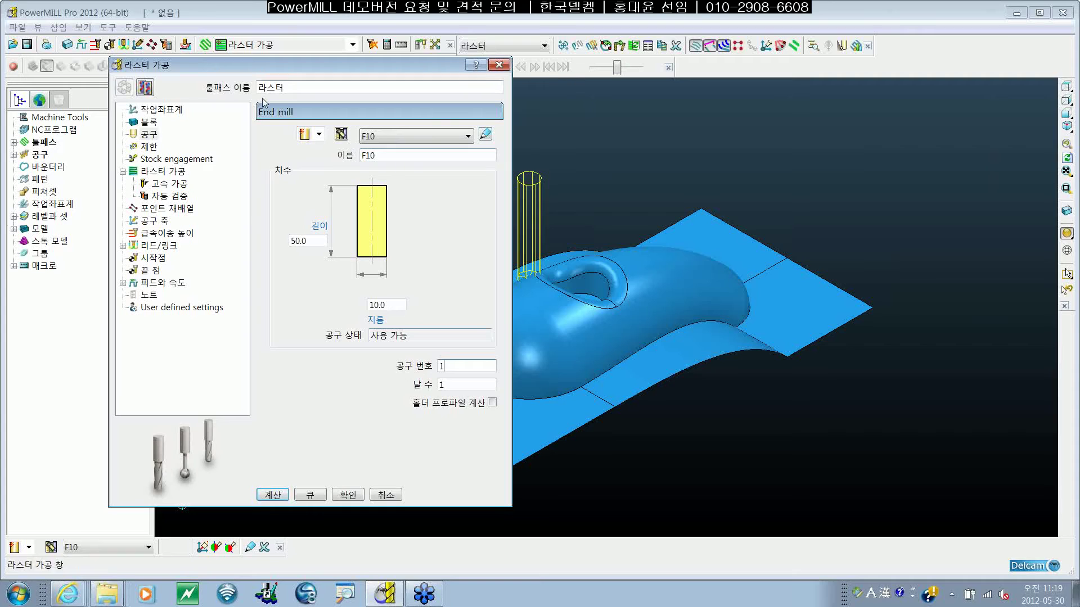
# Step: Turn on the preview display in the raster finishing settings and try to preview the raster pattern
pyautogui.click(173, 184)
pyautogui.click(177, 172)
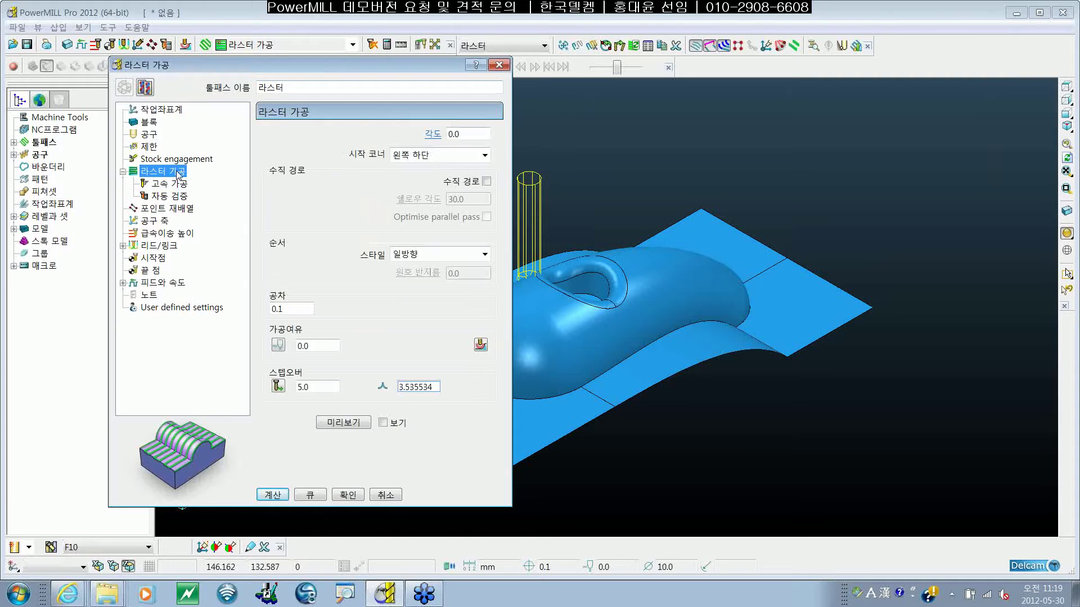
pyautogui.moveTo(373, 65); pyautogui.dragTo(301, 39)
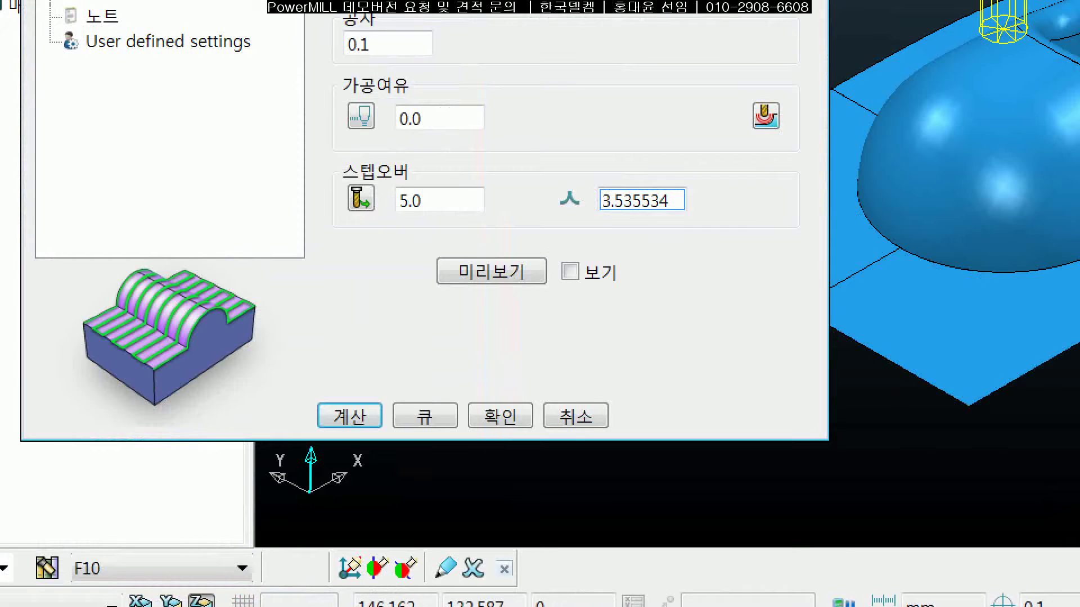
pyautogui.moveTo(253, 384); pyautogui.dragTo(383, 384)
pyautogui.moveTo(553, 280); pyautogui.dragTo(608, 251)
pyautogui.moveTo(544, 311)
pyautogui.mouseDown()
pyautogui.moveTo(493, 334)
pyautogui.moveTo(522, 259)
pyautogui.moveTo(530, 325)
pyautogui.mouseUp()
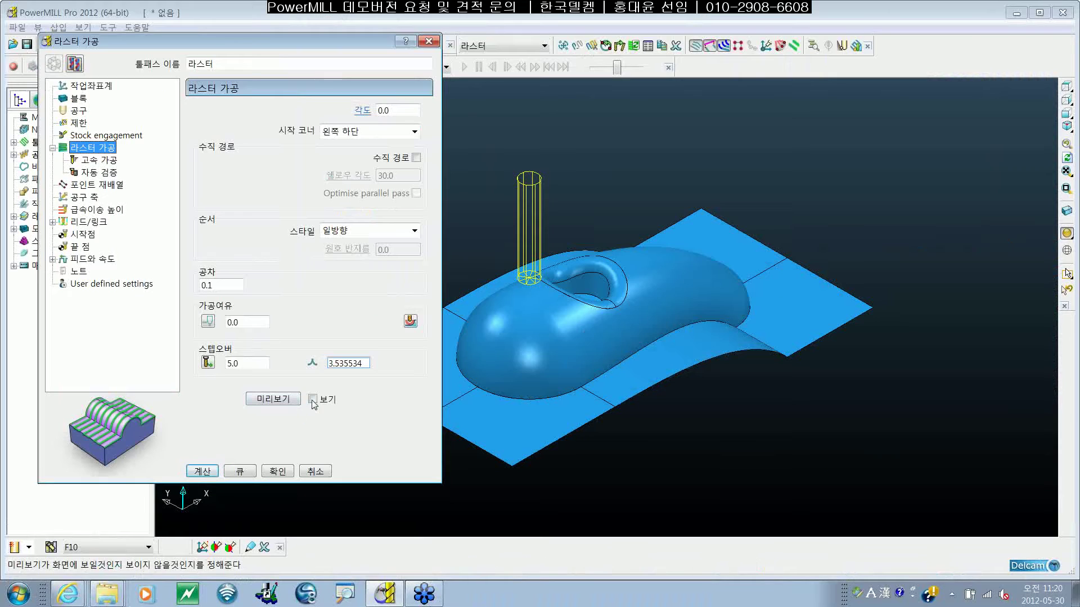
pyautogui.click(499, 301)
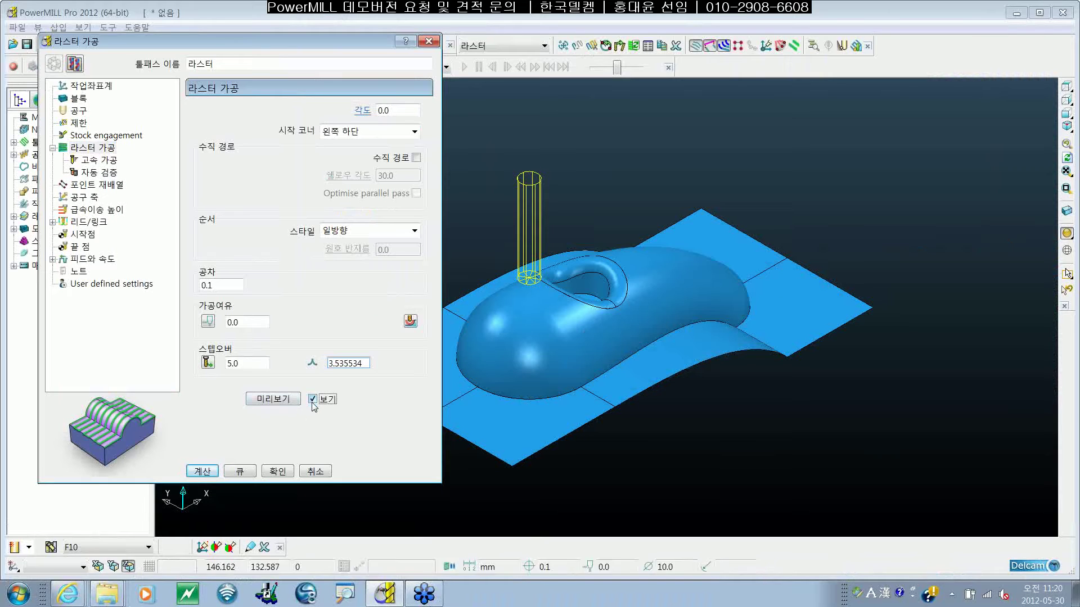
pyautogui.click(293, 401)
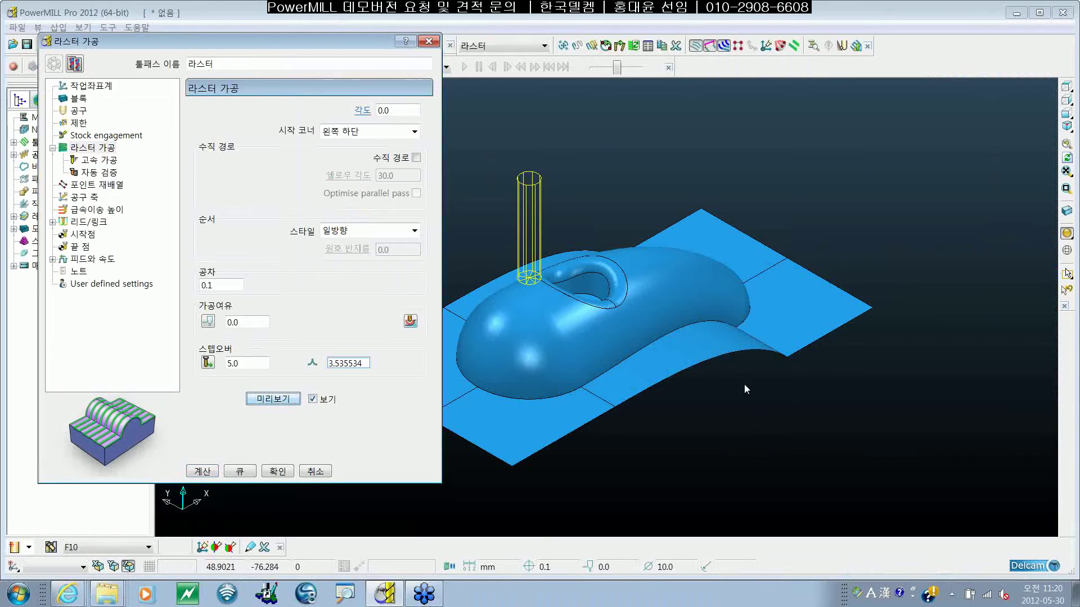
# Step: Turn on the block display and calculate a box (박스) block from the model limits
pyautogui.keyDown('shift'); pyautogui.moveTo(673, 326); pyautogui.dragTo(758, 340, button='middle'); pyautogui.keyUp('shift')
pyautogui.click(1067, 212)
pyautogui.keyDown('shift'); pyautogui.moveTo(937, 313); pyautogui.dragTo(904, 311, button='middle'); pyautogui.keyUp('shift')
pyautogui.moveTo(321, 45); pyautogui.dragTo(416, 58)
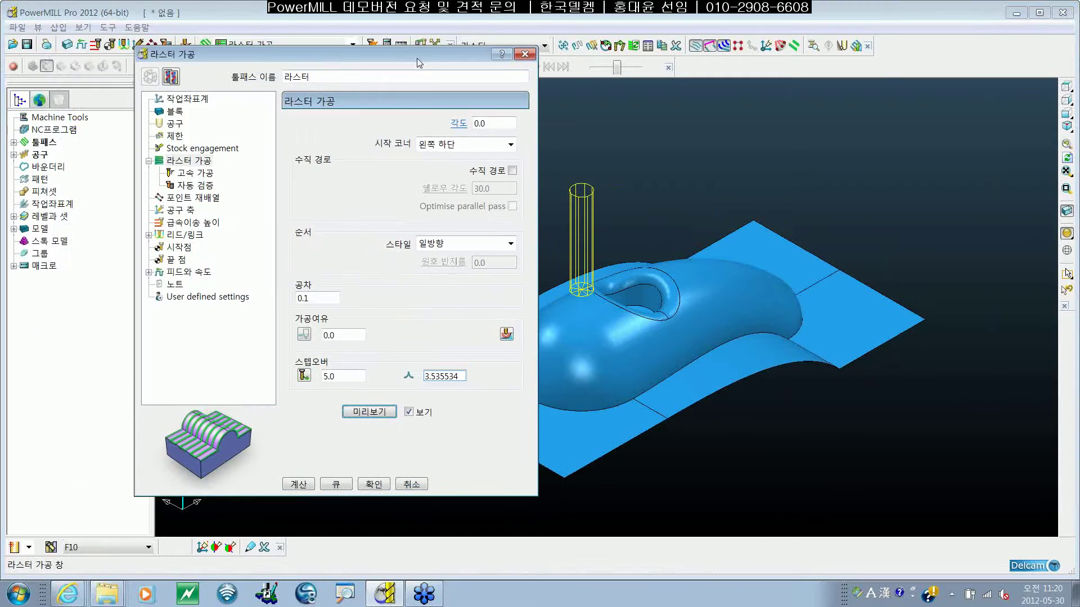
pyautogui.click(174, 111)
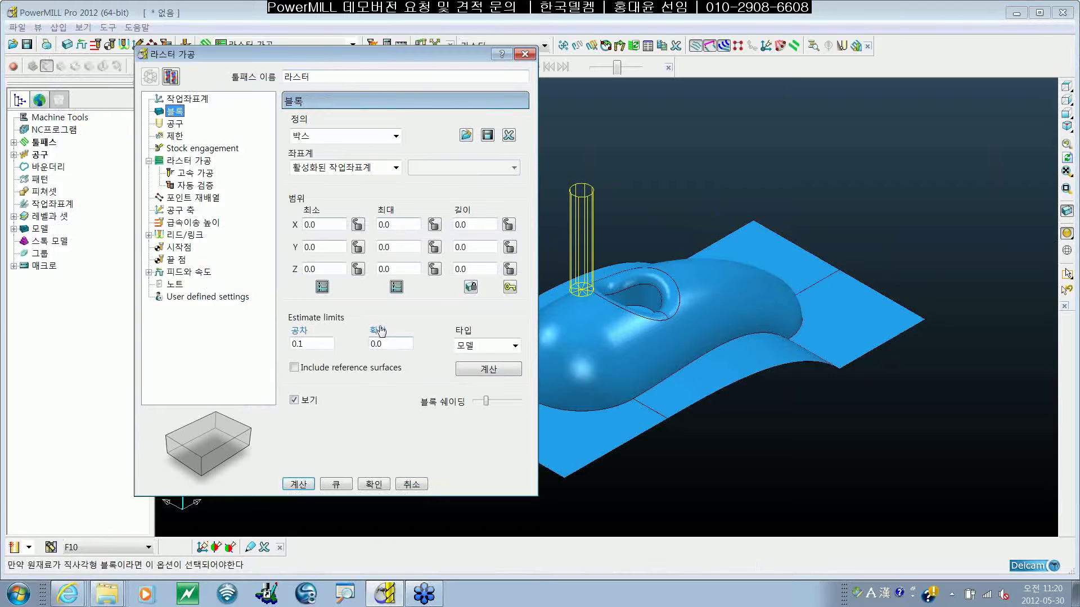
pyautogui.click(487, 369)
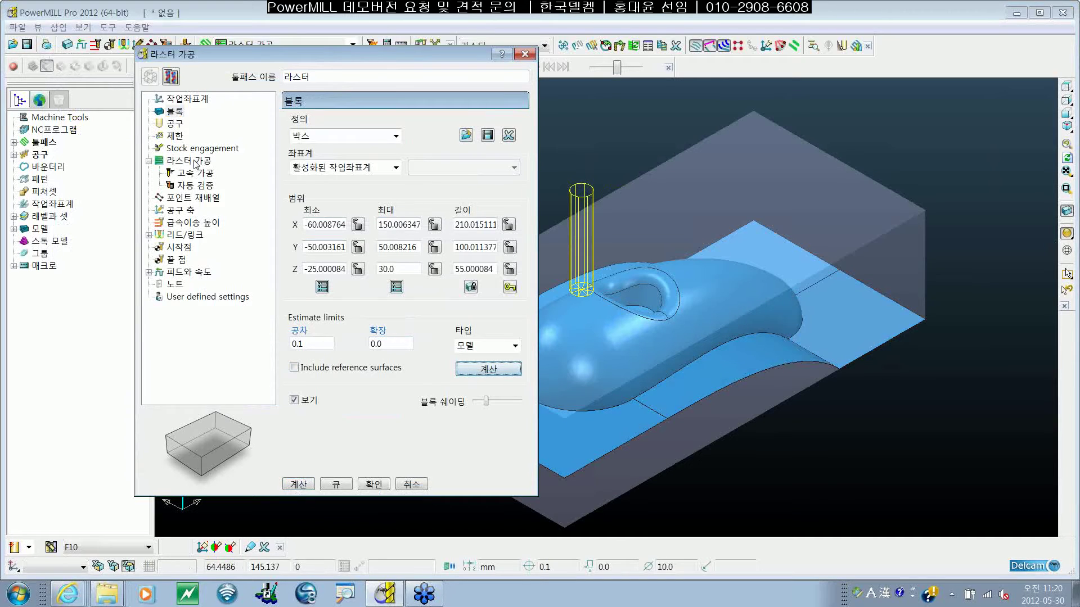
# Step: Preview the raster pattern over the block, calculate the 라스터 toolpath and close its settings
pyautogui.click(368, 411)
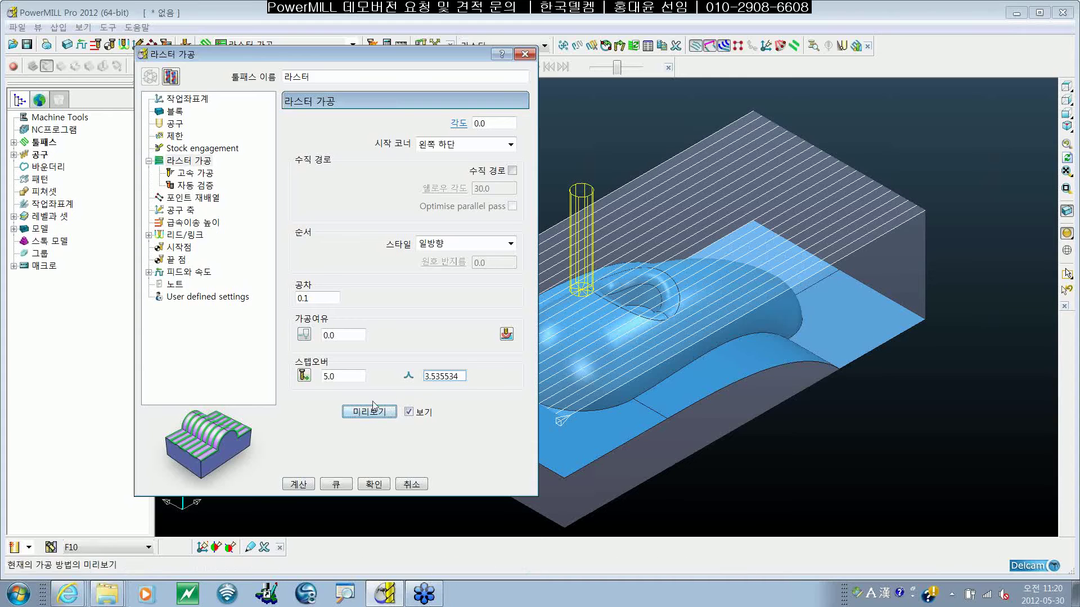
pyautogui.moveTo(428, 56); pyautogui.dragTo(333, 51)
pyautogui.keyDown('shift'); pyautogui.moveTo(689, 298); pyautogui.dragTo(756, 315, button='middle'); pyautogui.keyUp('shift')
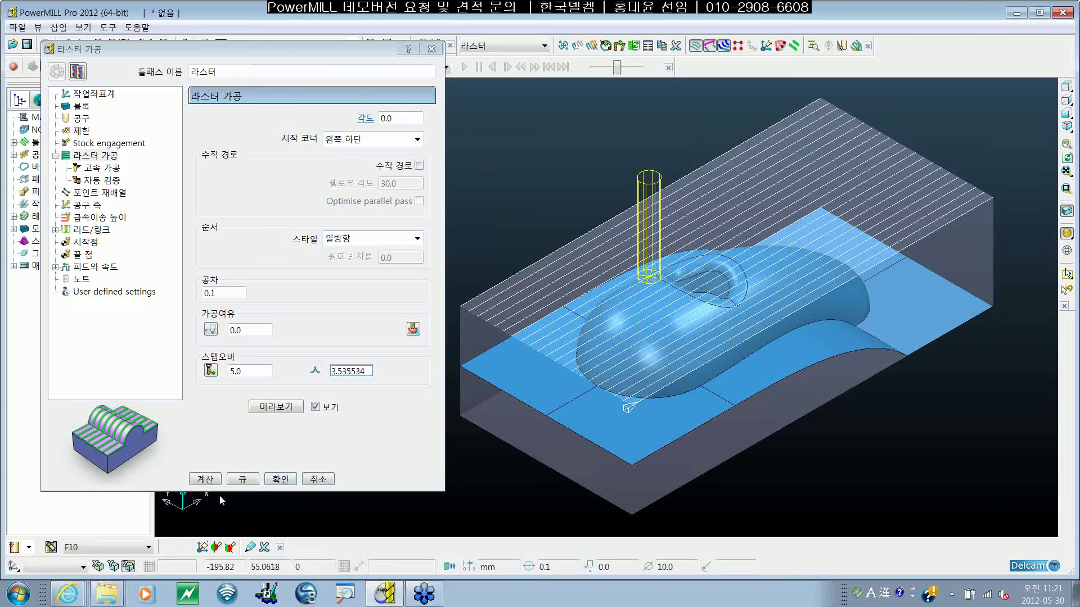
pyautogui.click(213, 482)
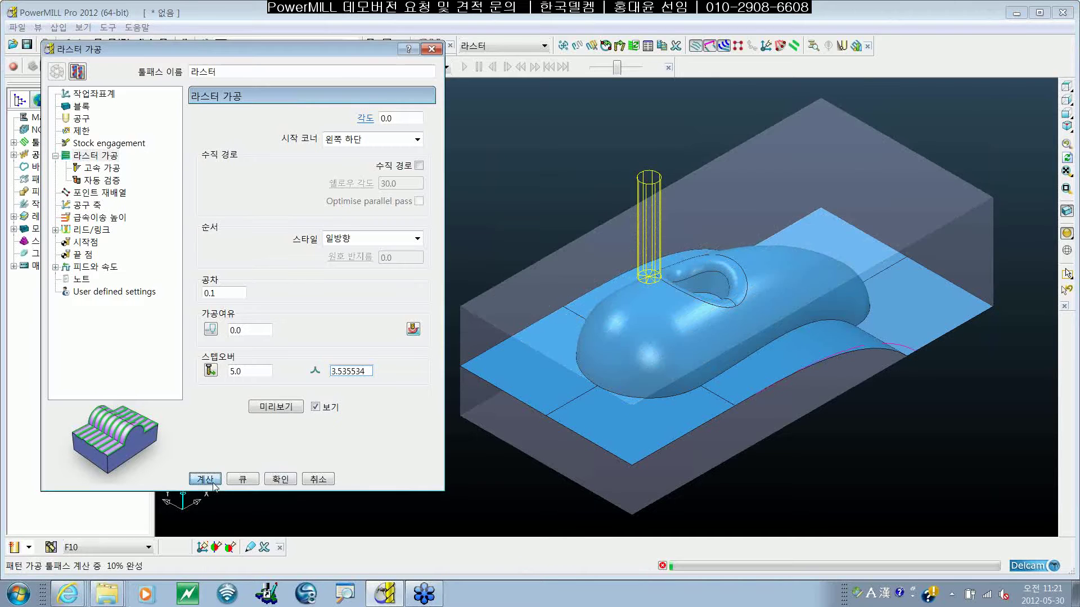
pyautogui.click(432, 49)
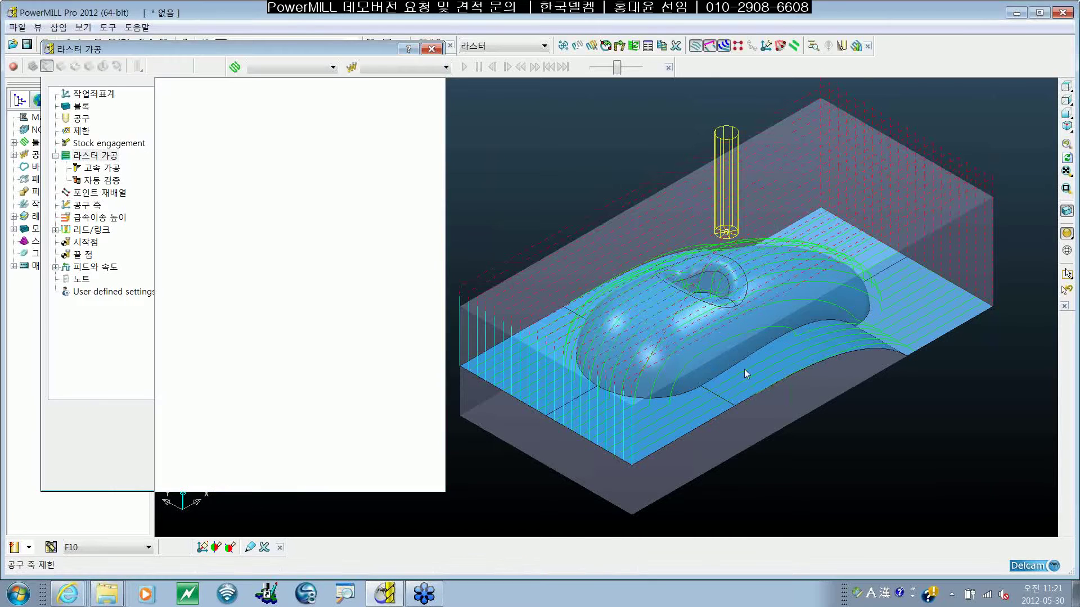
# Step: Examine the calculated raster passes from above, checking their start corner and cutting direction along the X axis
pyautogui.moveTo(817, 420); pyautogui.dragTo(598, 265, button='middle')
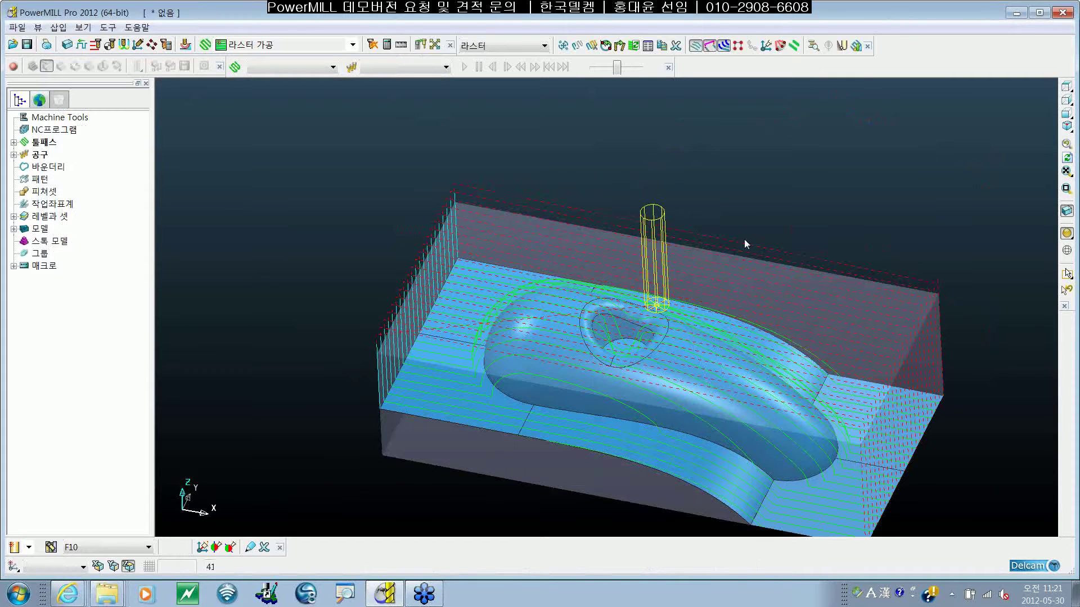
pyautogui.keyDown('shift'); pyautogui.moveTo(755, 403); pyautogui.dragTo(667, 312, button='middle'); pyautogui.keyUp('shift')
pyautogui.moveTo(486, 360); pyautogui.dragTo(627, 330, button='middle')
pyautogui.hotkey('ctrl', '5')
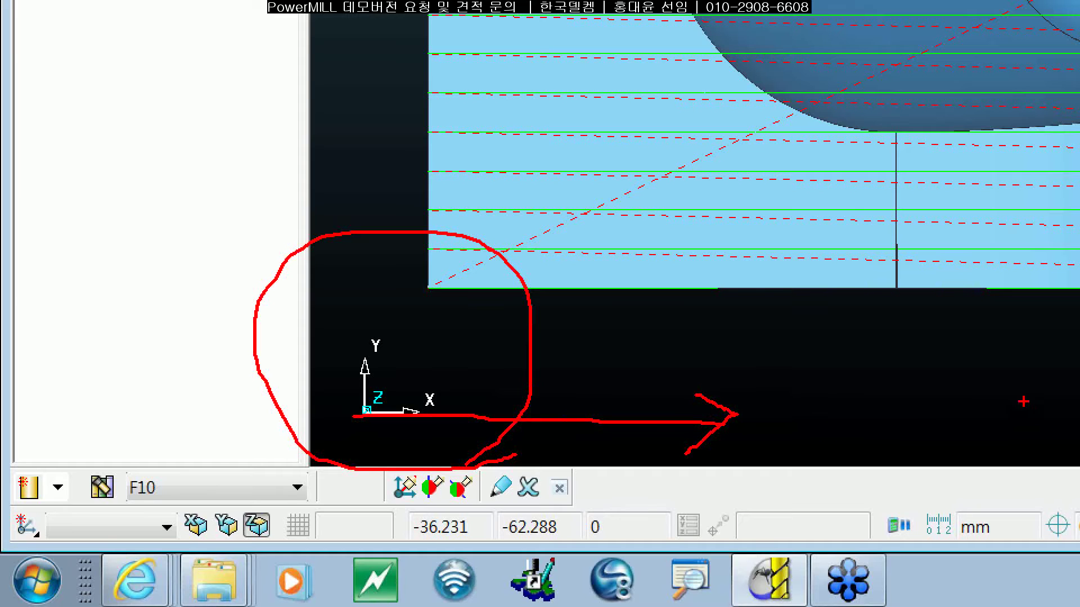
pyautogui.moveTo(462, 254)
pyautogui.mouseDown()
pyautogui.moveTo(828, 259)
pyautogui.moveTo(770, 318)
pyautogui.mouseUp()
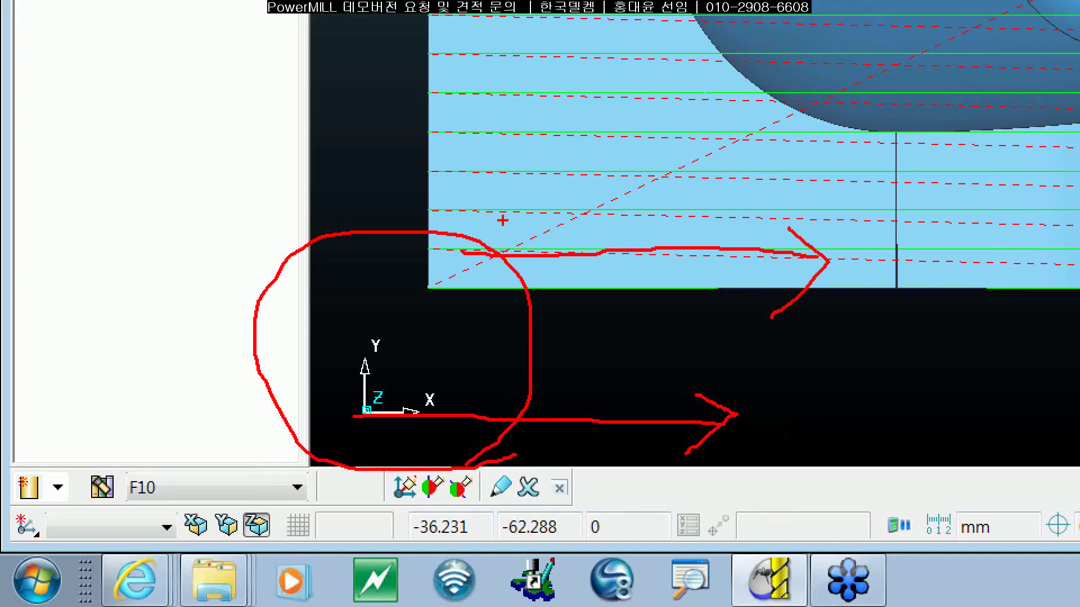
pyautogui.moveTo(461, 234); pyautogui.dragTo(974, 234)
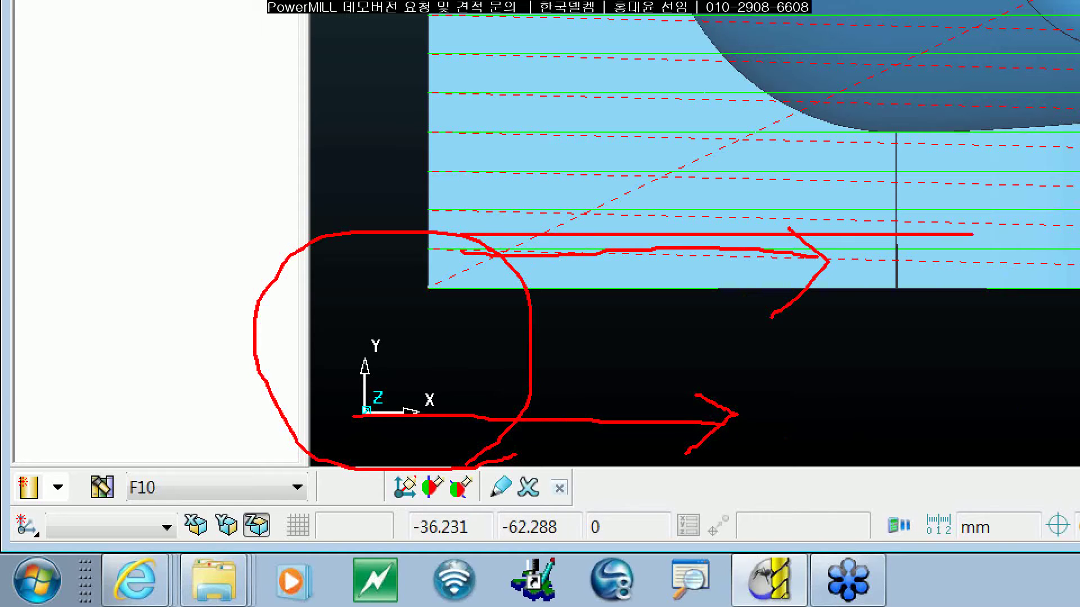
pyautogui.moveTo(582, 227); pyautogui.dragTo(1078, 223)
pyautogui.moveTo(555, 221); pyautogui.dragTo(1001, 219)
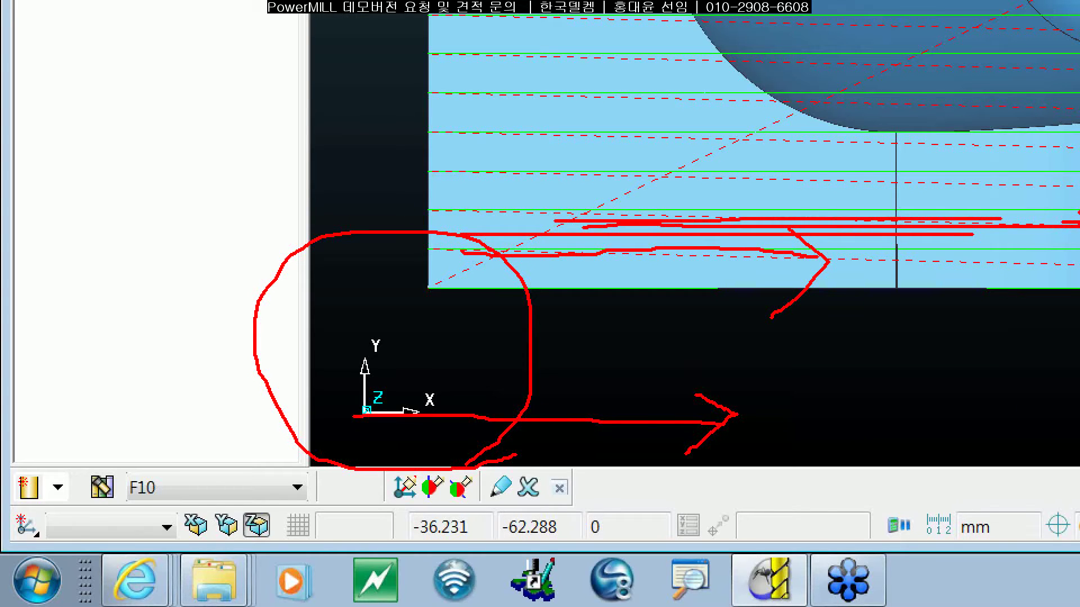
pyautogui.moveTo(530, 167); pyautogui.dragTo(883, 179)
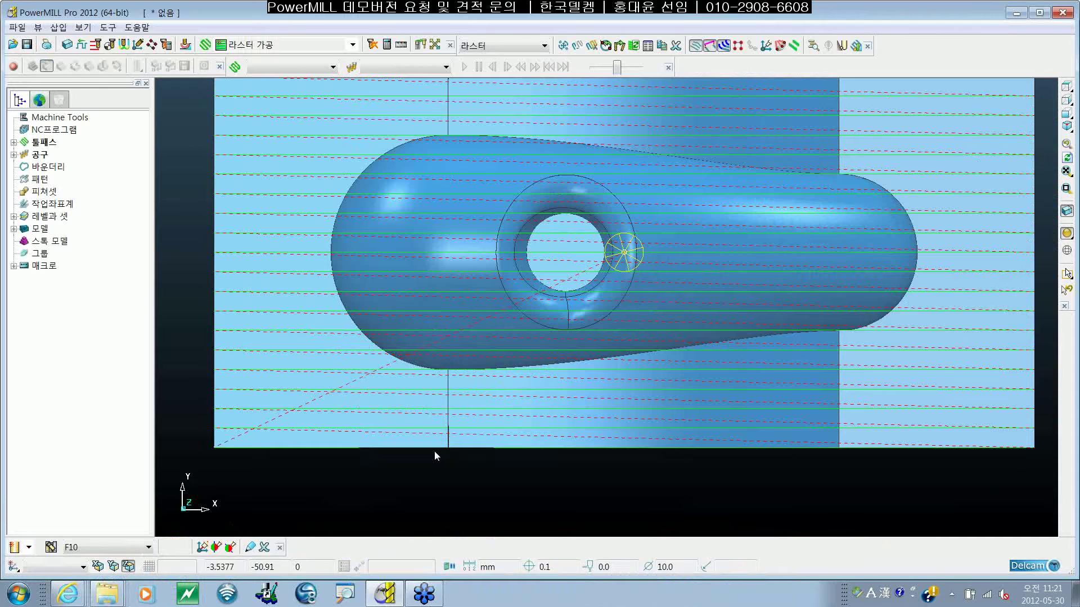
# Step: Set up a simulation of the 라스터 toolpath from its start point
pyautogui.moveTo(435, 450)
pyautogui.keyDown('shift'); pyautogui.mouseDown(button='middle')
pyautogui.moveTo(408, 486)
pyautogui.moveTo(466, 416)
pyautogui.mouseUp(button='middle'); pyautogui.keyUp('shift')
pyautogui.scroll(-4, 408, 485)
pyautogui.moveTo(466, 416)
pyautogui.mouseDown(button='middle')
pyautogui.moveTo(464, 334)
pyautogui.moveTo(378, 306)
pyautogui.mouseUp(button='middle')
pyautogui.scroll(4, 508, 368)
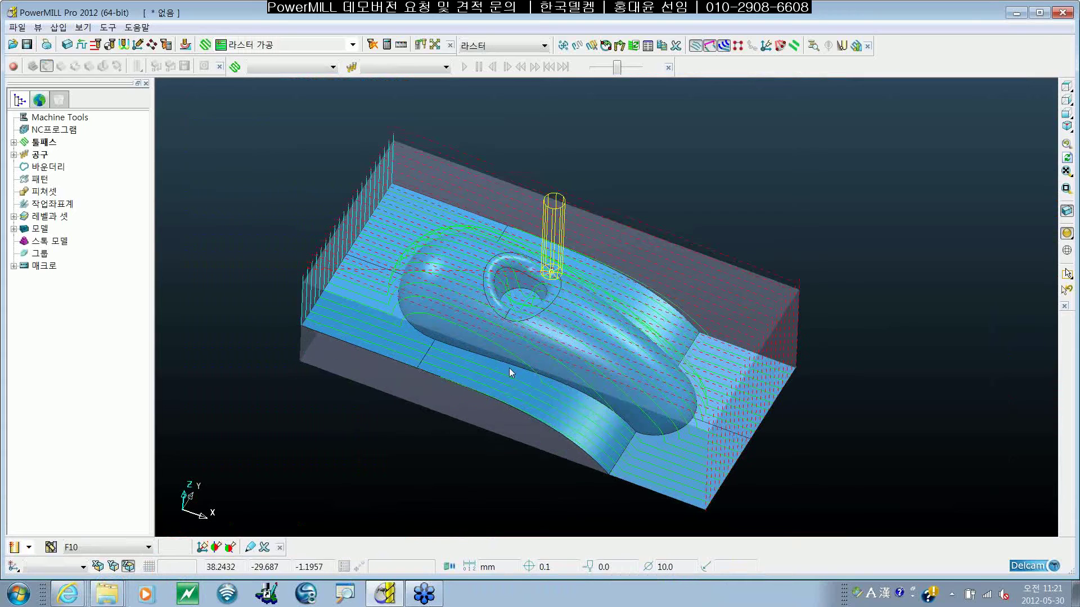
pyautogui.keyDown('shift'); pyautogui.moveTo(510, 443); pyautogui.dragTo(545, 421, button='middle'); pyautogui.keyUp('shift')
pyautogui.click(13, 142)
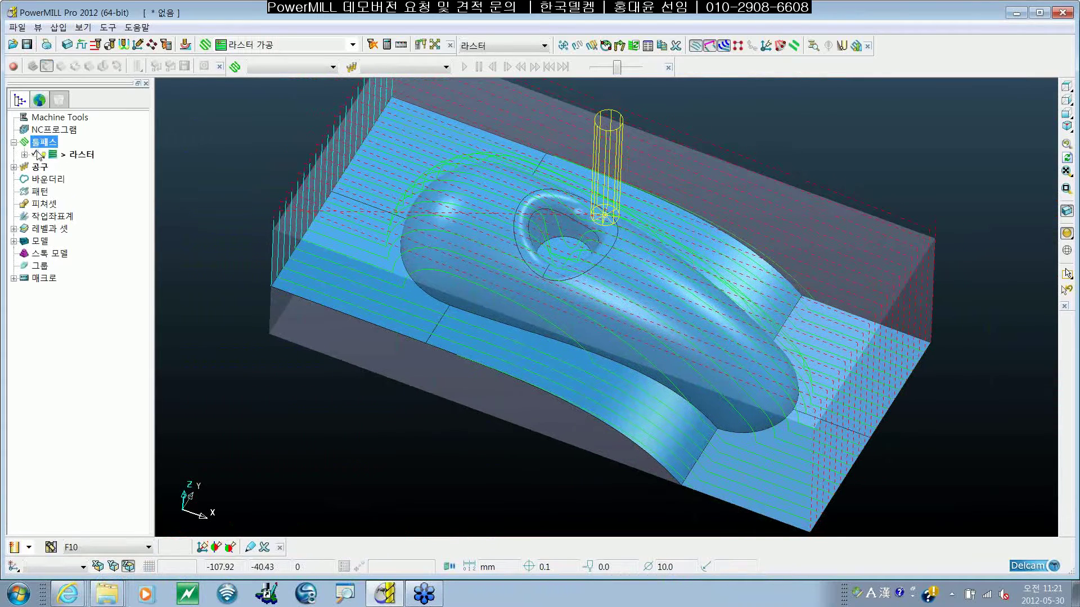
pyautogui.rightClick(59, 158)
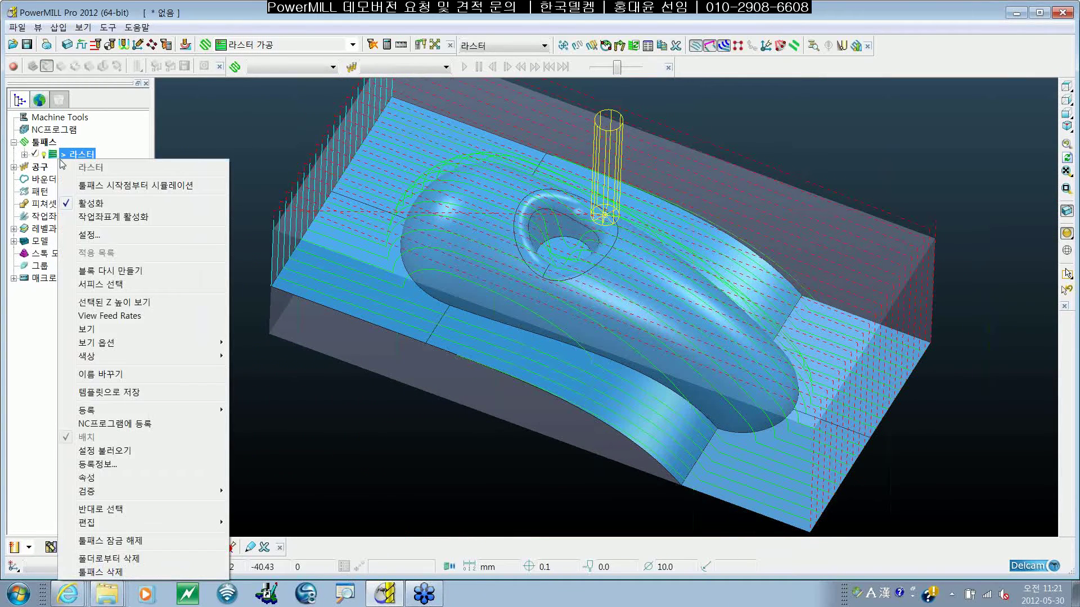
pyautogui.click(80, 186)
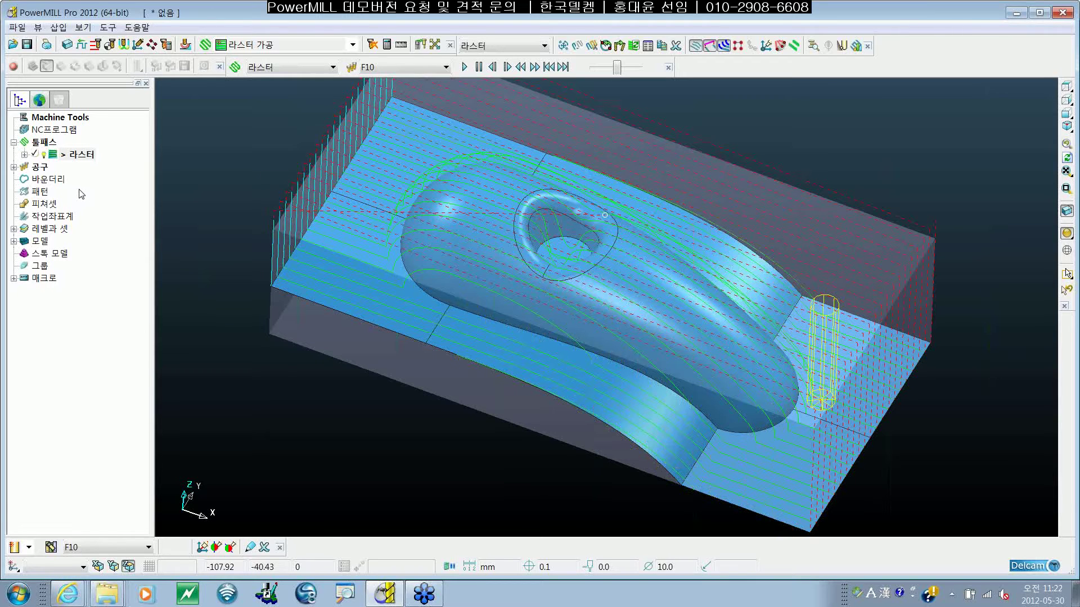
# Step: Reopen the 라스터 toolpath's settings for recalculation and set the start corner (시작 코너) to 오른쪽 하단
pyautogui.click(79, 154)
pyautogui.rightClick(79, 154)
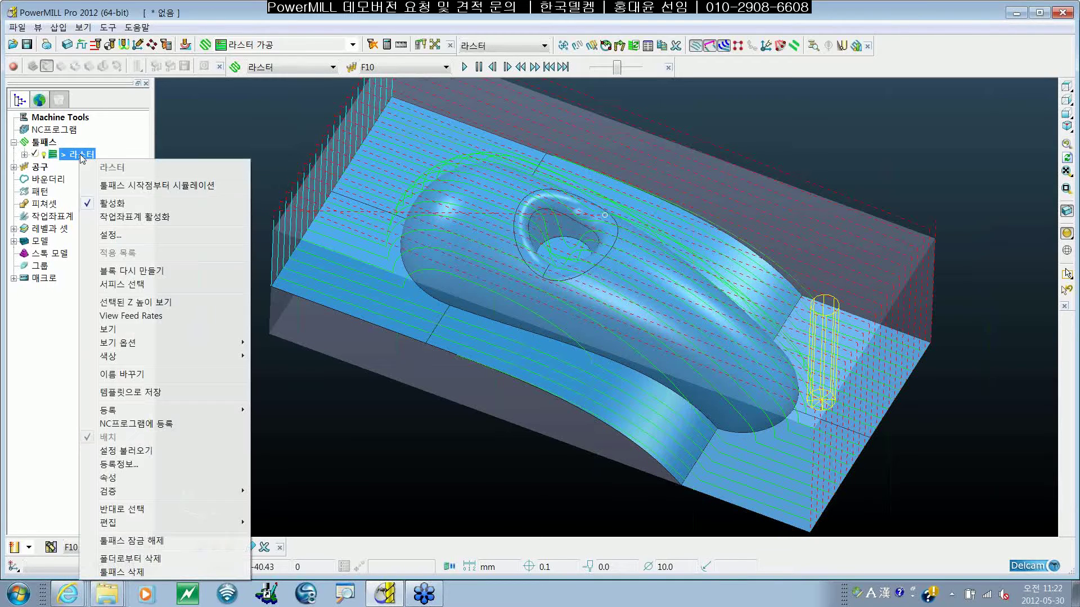
pyautogui.click(120, 237)
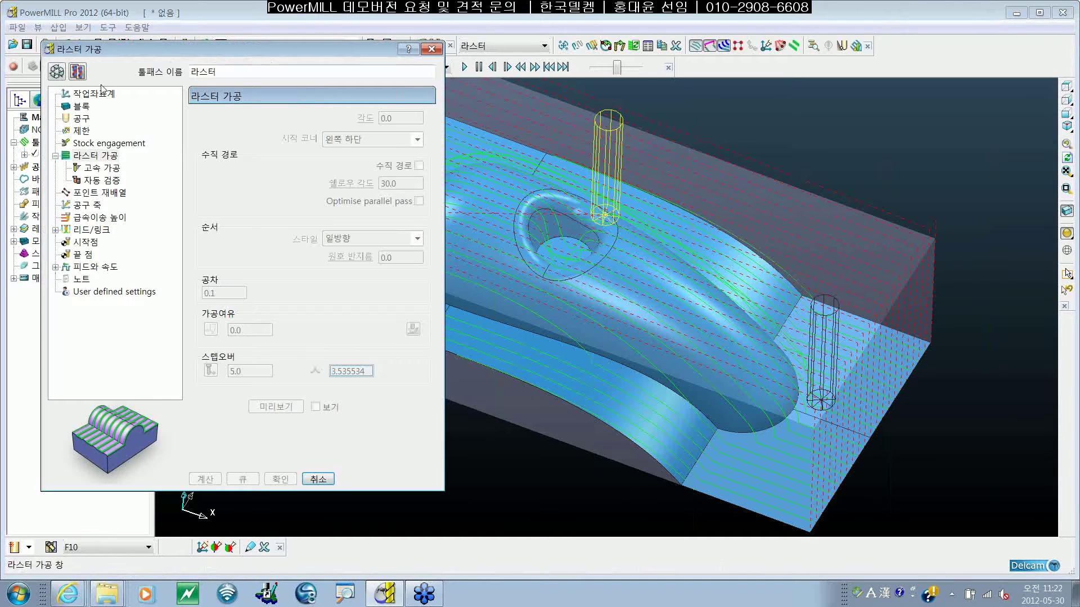
pyautogui.click(56, 71)
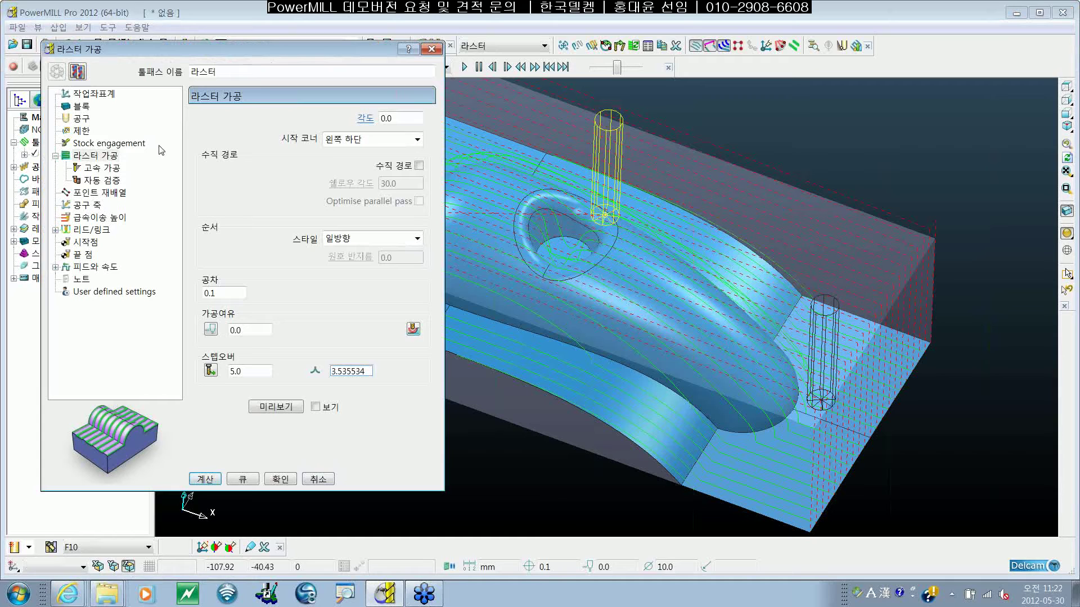
pyautogui.click(416, 139)
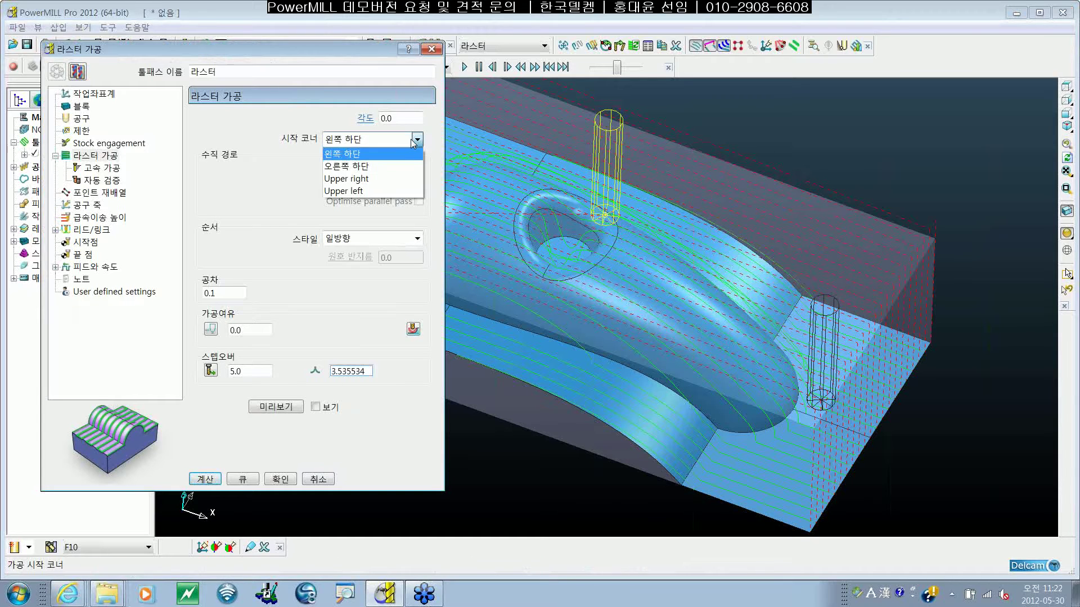
pyautogui.click(385, 164)
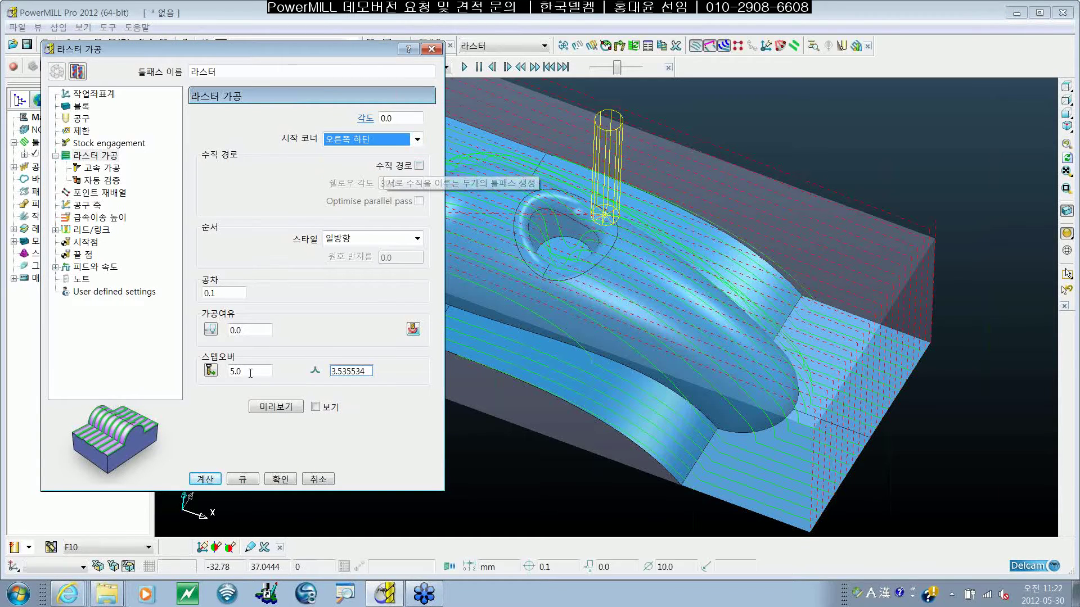
# Step: Recalculate the 라스터 toolpath, close its settings and set up its simulation from the start point
pyautogui.click(206, 479)
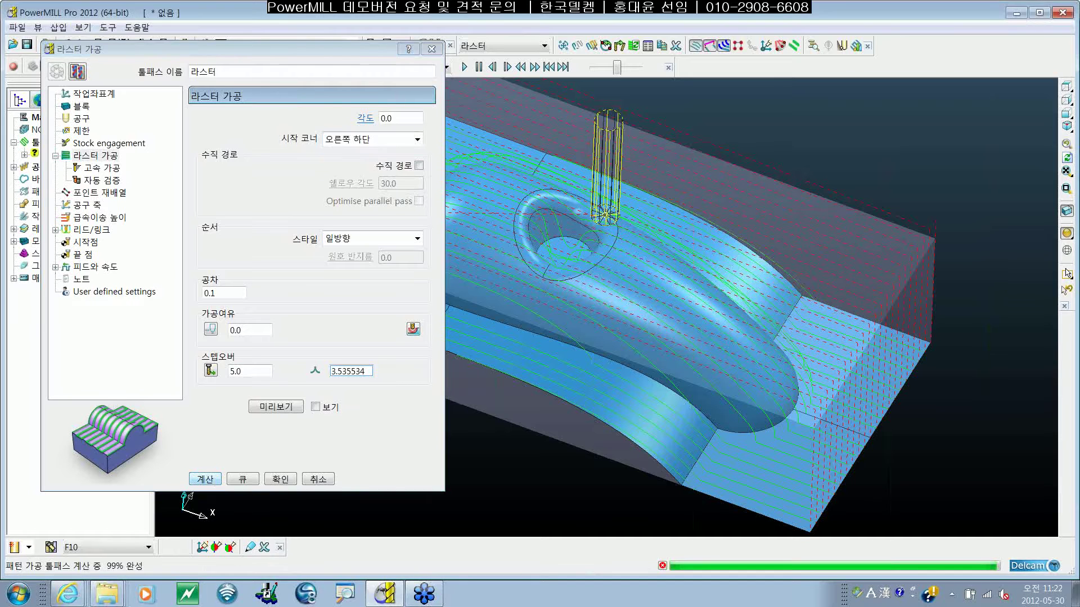
pyautogui.click(318, 479)
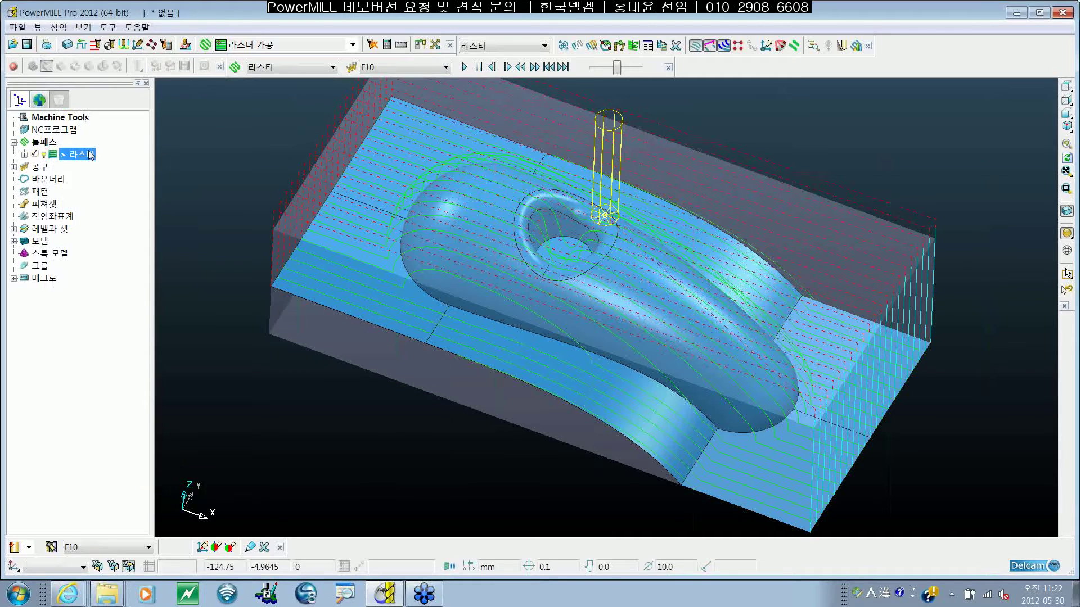
pyautogui.rightClick(90, 156)
pyautogui.click(130, 182)
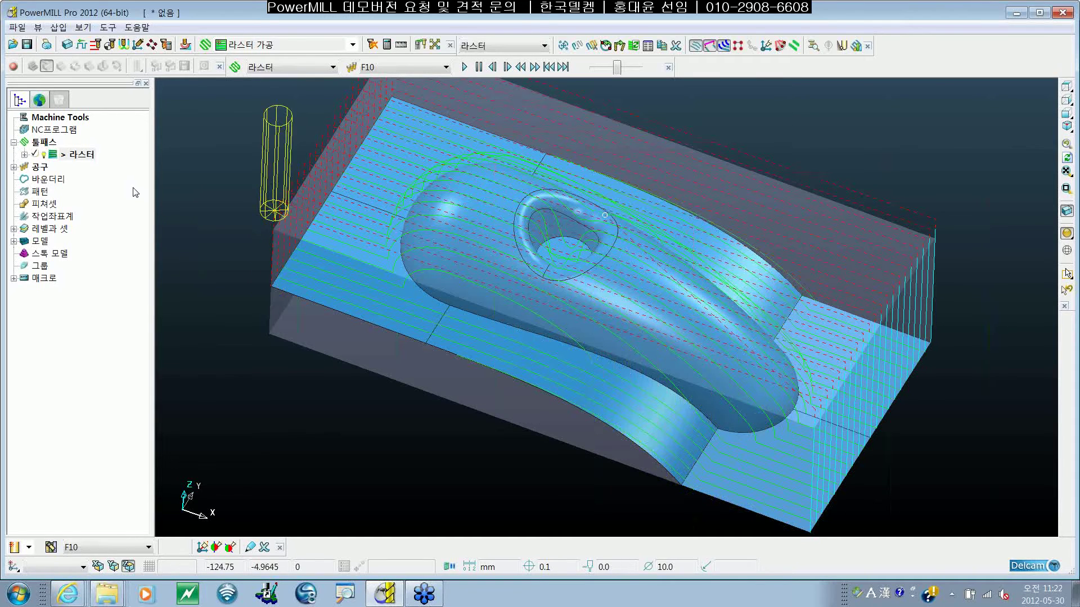
# Step: Turn on perpendicular passes (수직 경로) with a shallow angle of 30.0, recalculate the 라스터 toolpath and close its settings
pyautogui.rightClick(77, 159)
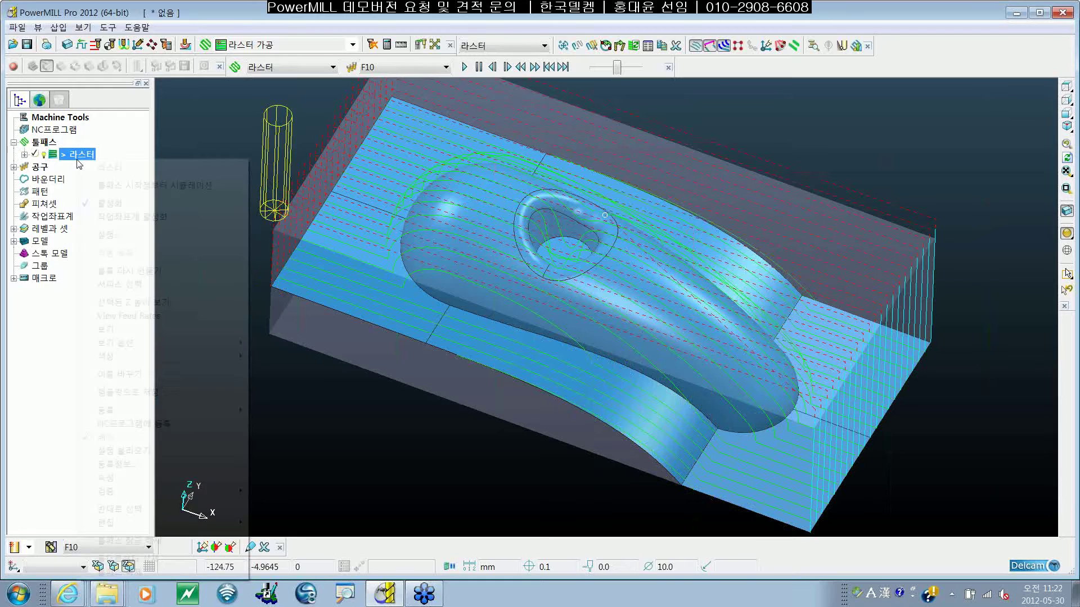
pyautogui.click(123, 230)
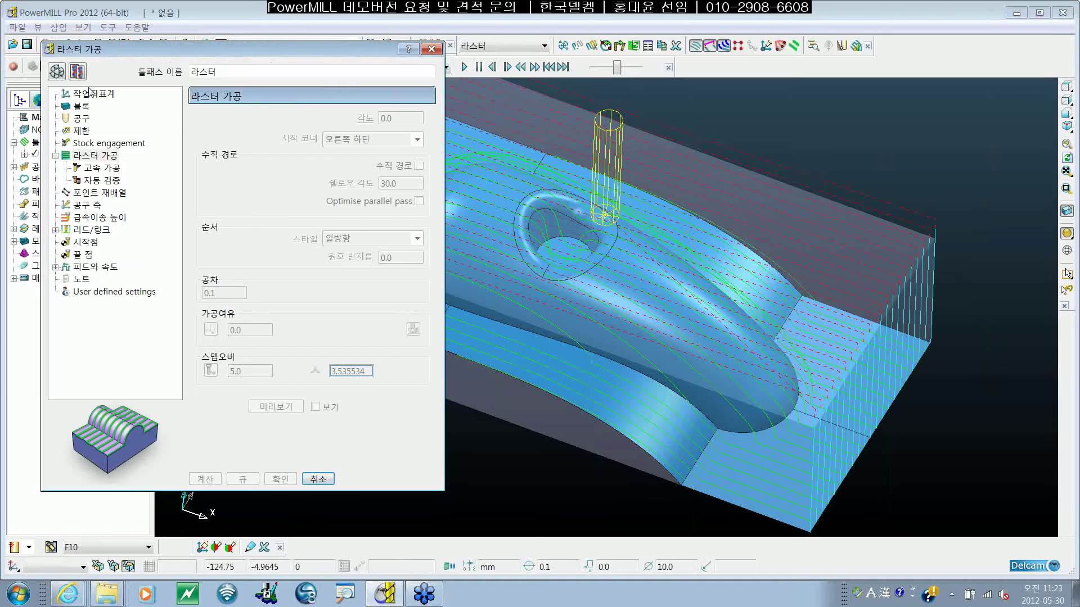
pyautogui.click(417, 165)
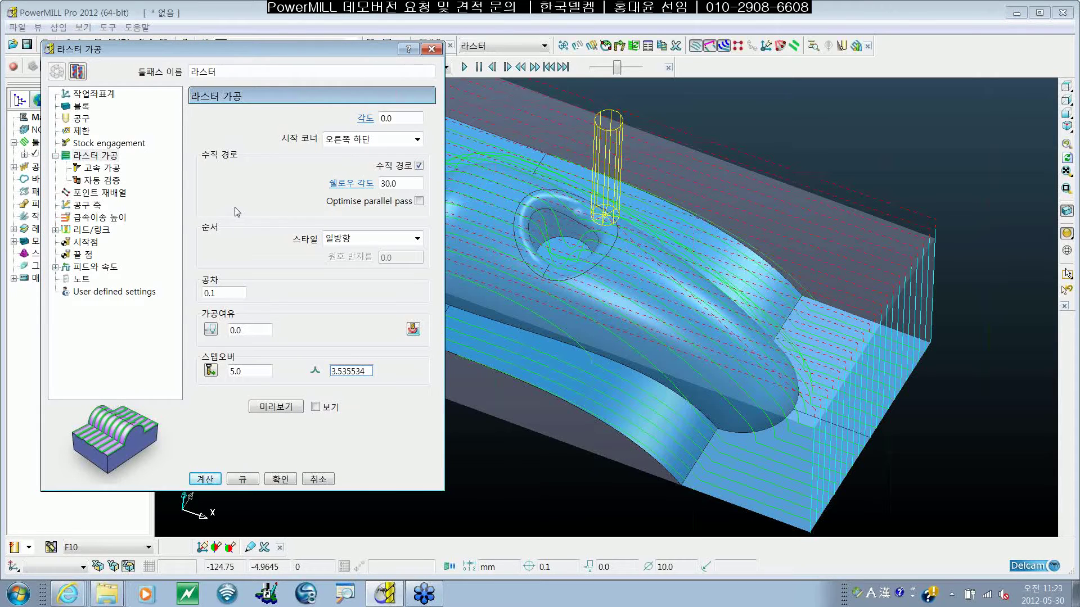
pyautogui.doubleClick(392, 183)
pyautogui.press('Return')
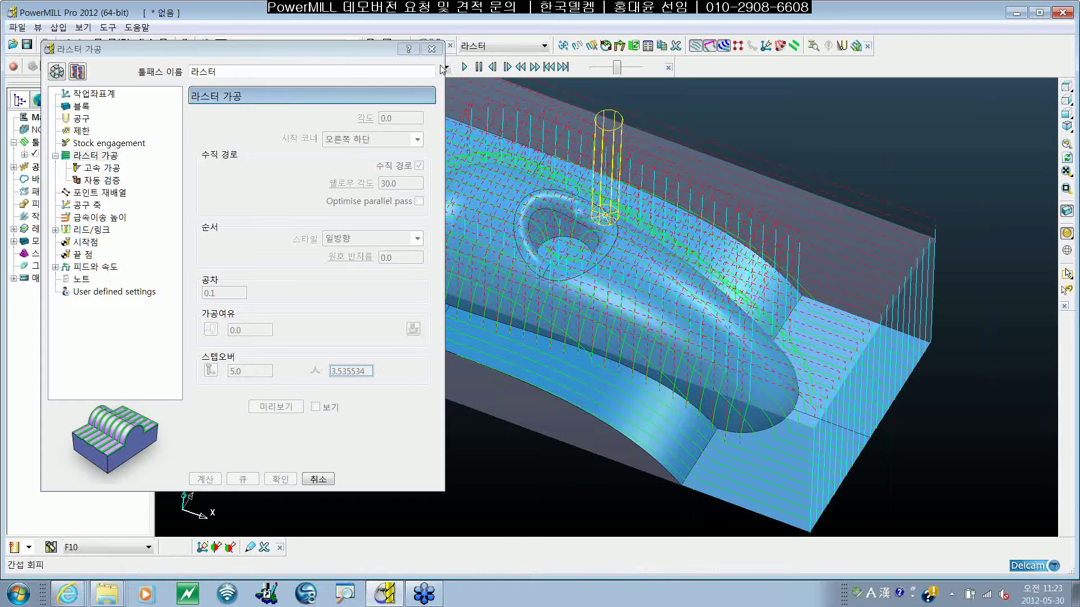
pyautogui.click(431, 48)
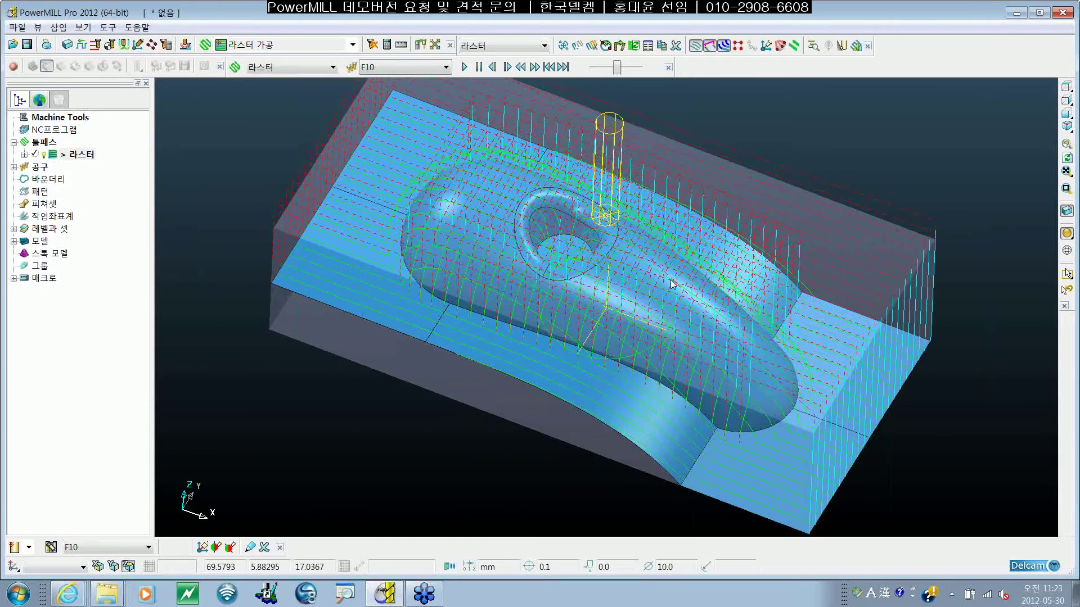
# Step: Examine the perpendicular raster passes on the model's steep side walls and around the pocket from close up
pyautogui.moveTo(630, 267); pyautogui.dragTo(554, 352, button='middle')
pyautogui.scroll(2, 579, 290)
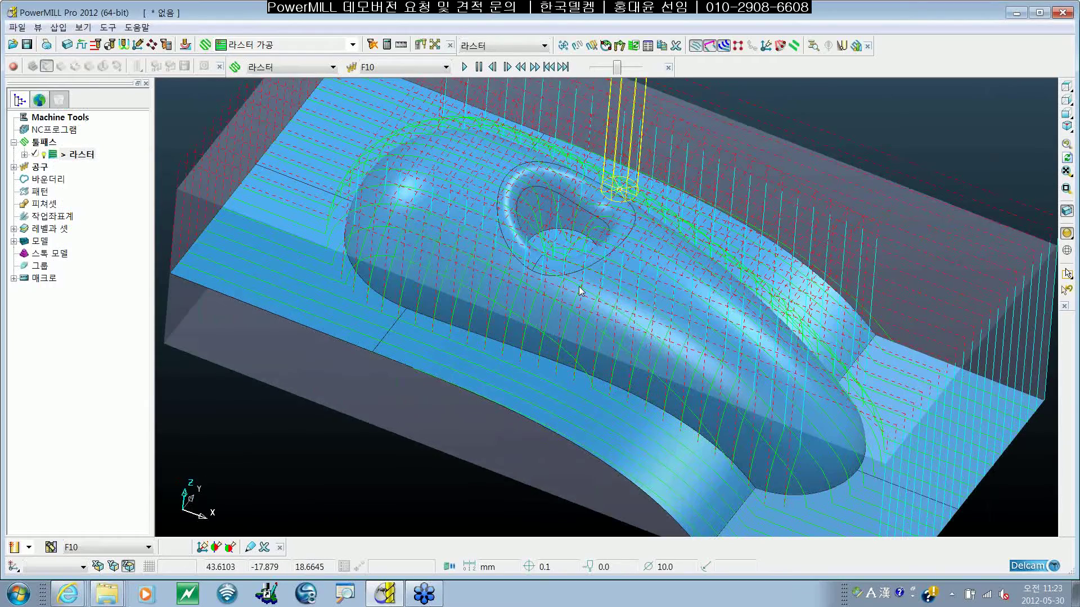
pyautogui.scroll(2, 580, 290)
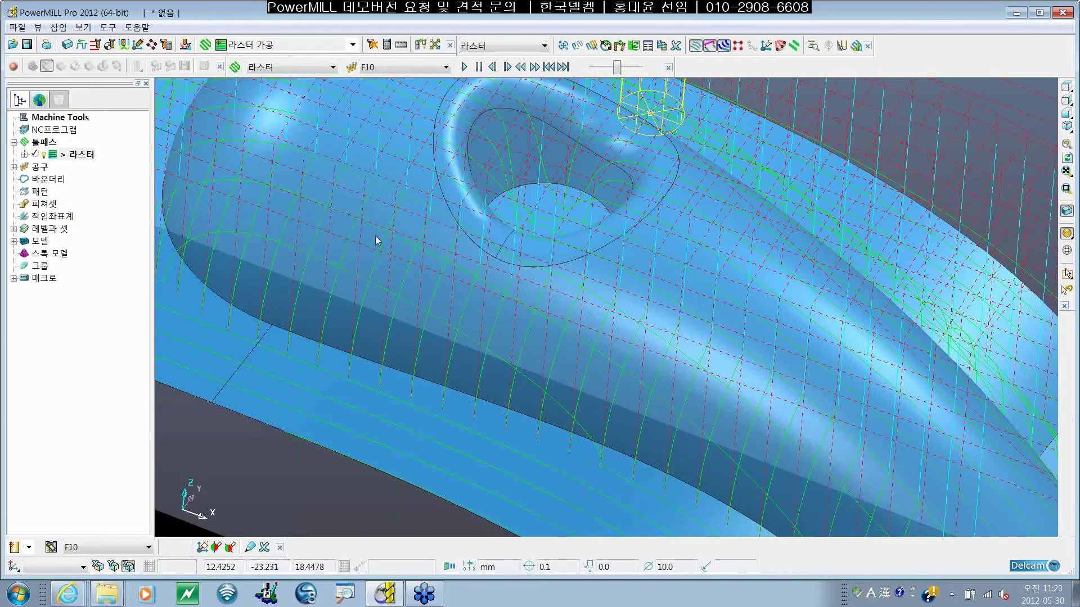
pyautogui.scroll(2, 342, 279)
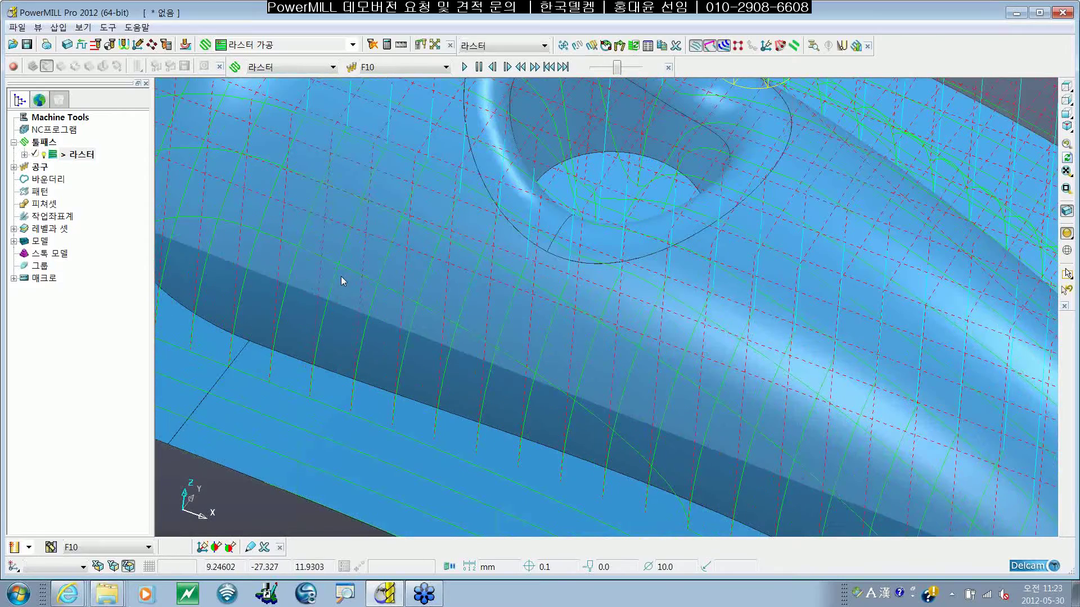
pyautogui.scroll(-5, 340, 275)
pyautogui.keyDown('shift'); pyautogui.moveTo(335, 282); pyautogui.dragTo(434, 302, button='middle'); pyautogui.keyUp('shift')
pyautogui.scroll(1, 442, 293)
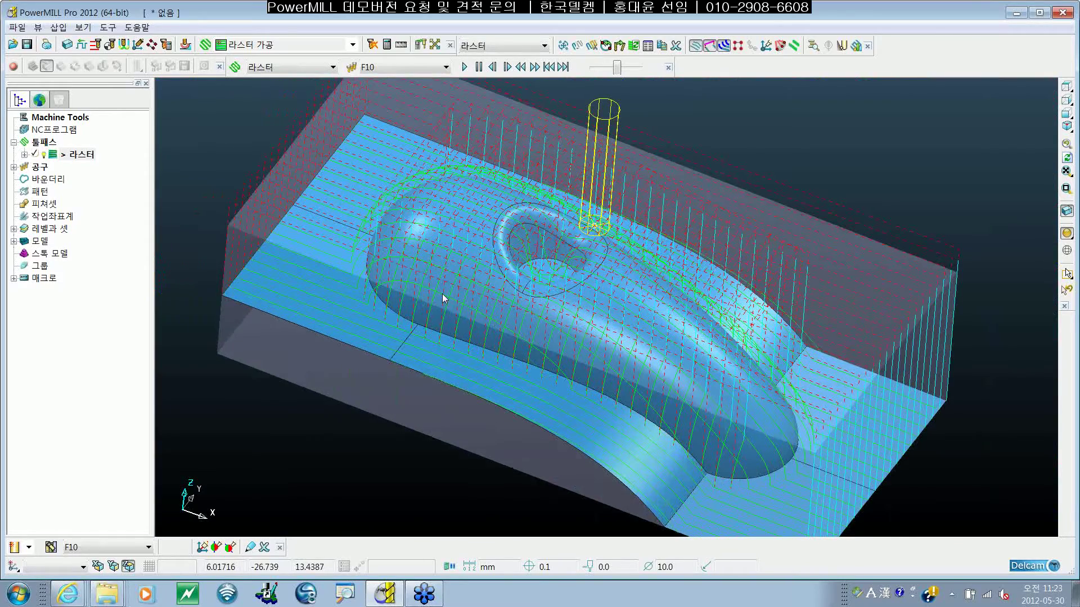
pyautogui.keyDown('shift'); pyautogui.moveTo(587, 316); pyautogui.dragTo(526, 311, button='middle'); pyautogui.keyUp('shift')
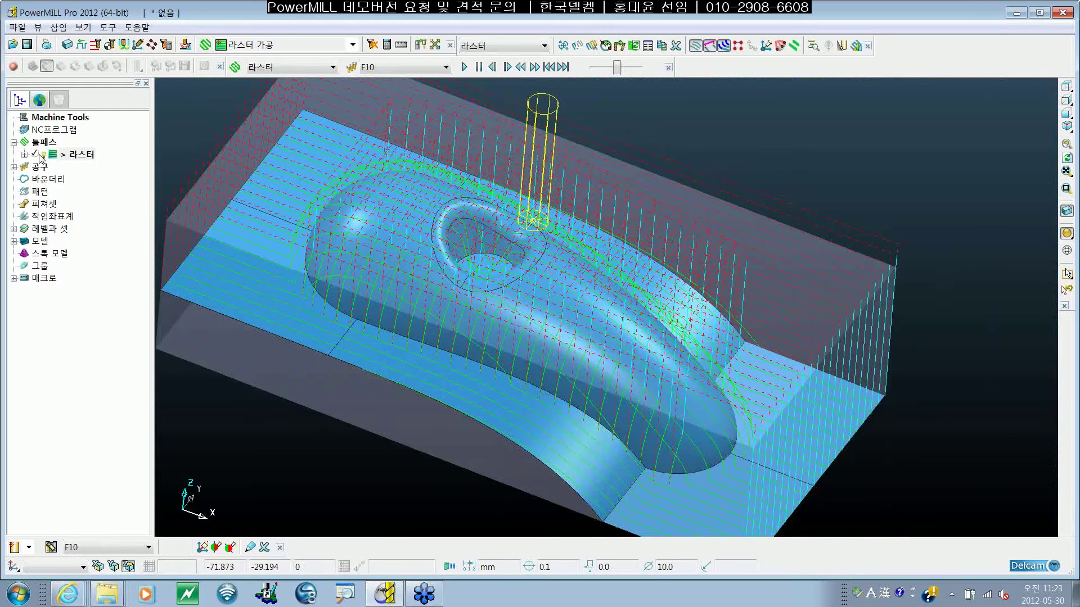
# Step: Turn off perpendicular passes (수직 경로) in the 라스터 toolpath's settings and recalculate the toolpath
pyautogui.click(69, 157)
pyautogui.rightClick(68, 155)
pyautogui.click(126, 234)
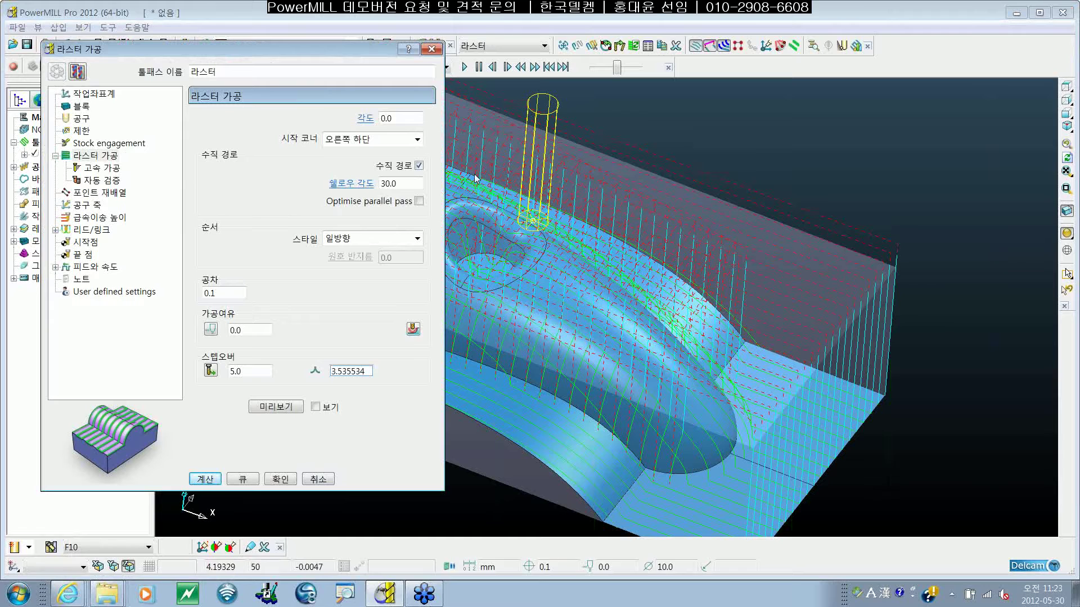
pyautogui.click(419, 165)
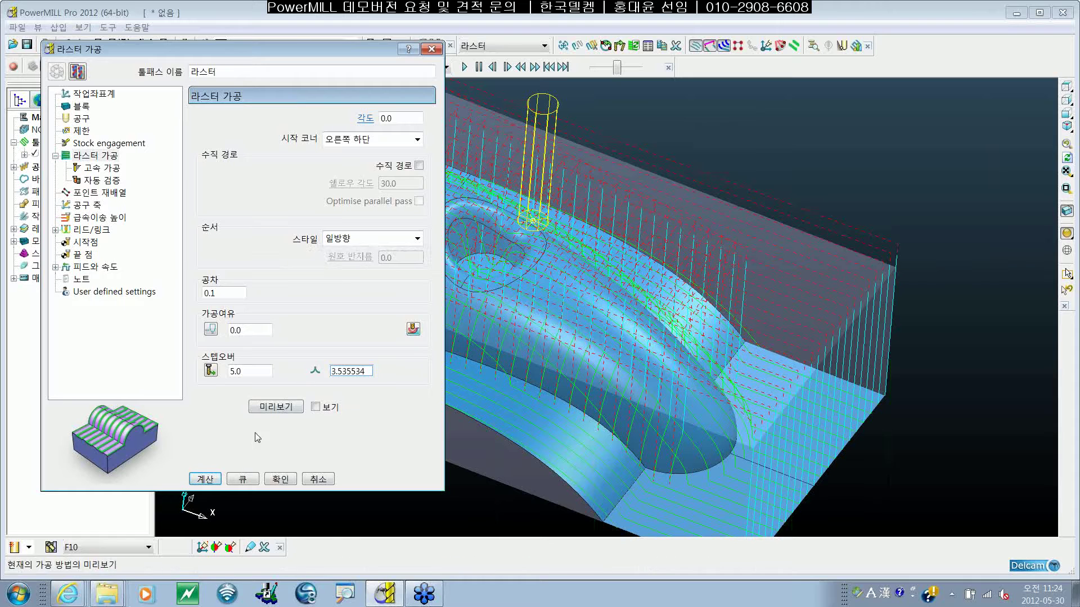
pyautogui.click(207, 480)
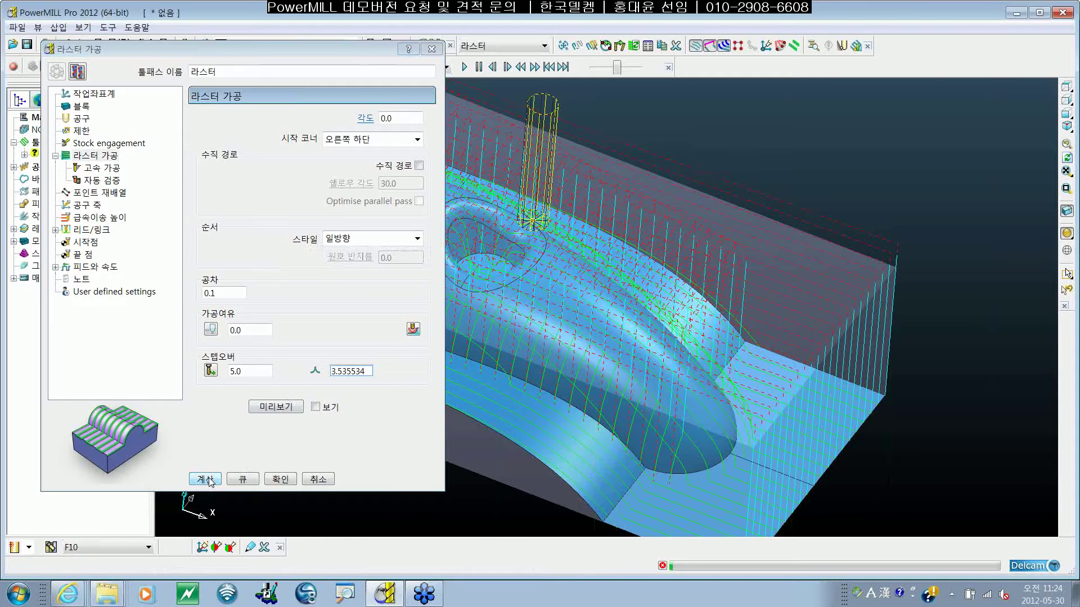
pyautogui.moveTo(464, 395); pyautogui.dragTo(447, 421, button='middle')
pyautogui.scroll(-2, 480, 395)
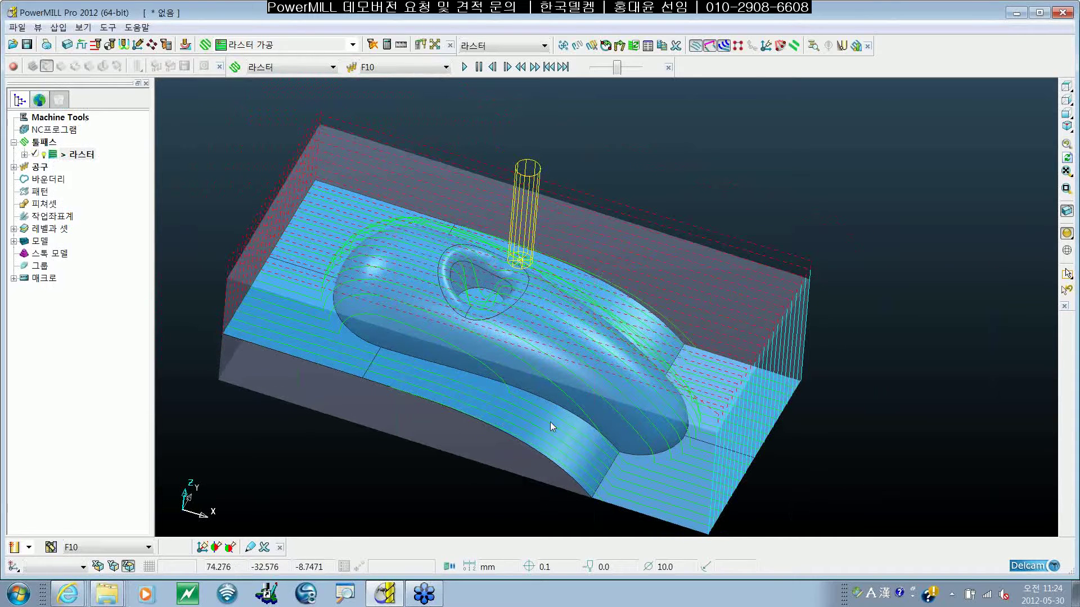
# Step: Simulate the 라스터 toolpath from its start point and step the tool to the block's near corner
pyautogui.rightClick(70, 157)
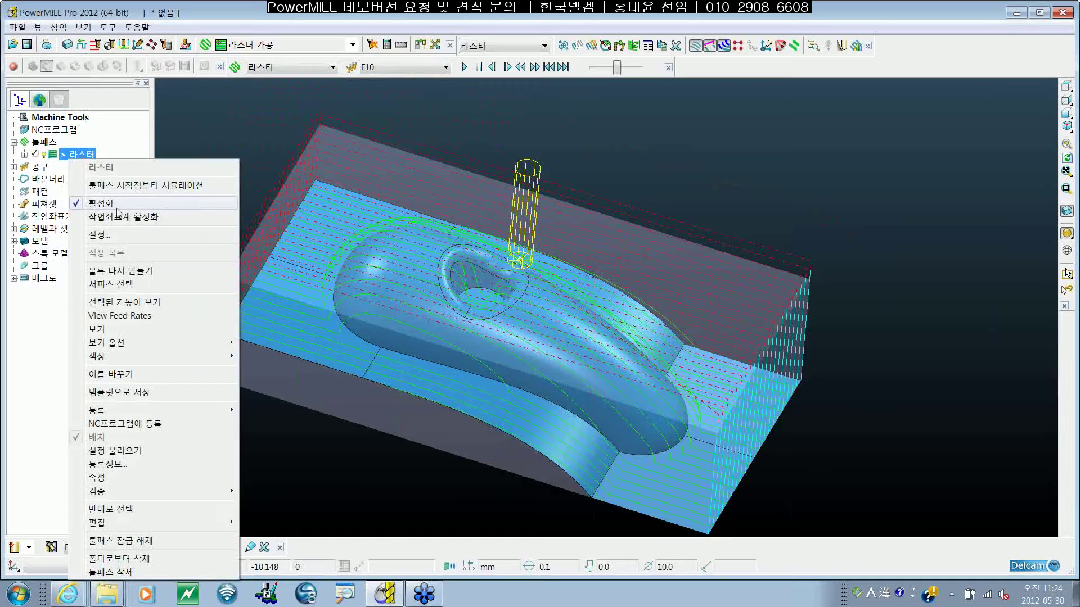
pyautogui.click(135, 185)
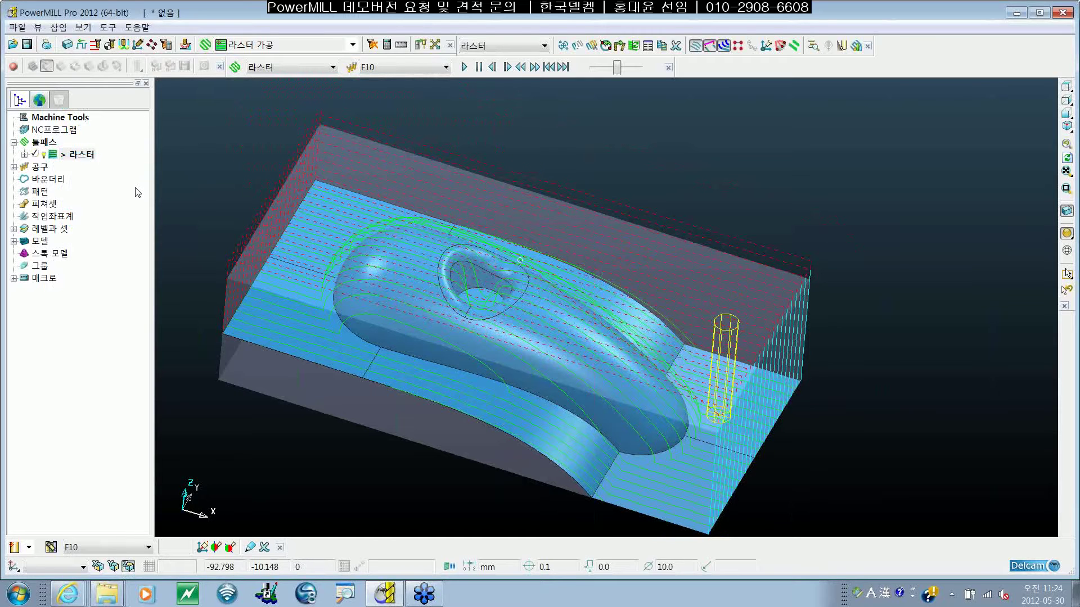
pyautogui.keyDown('shift'); pyautogui.moveTo(711, 333); pyautogui.dragTo(717, 315, button='middle'); pyautogui.keyUp('shift')
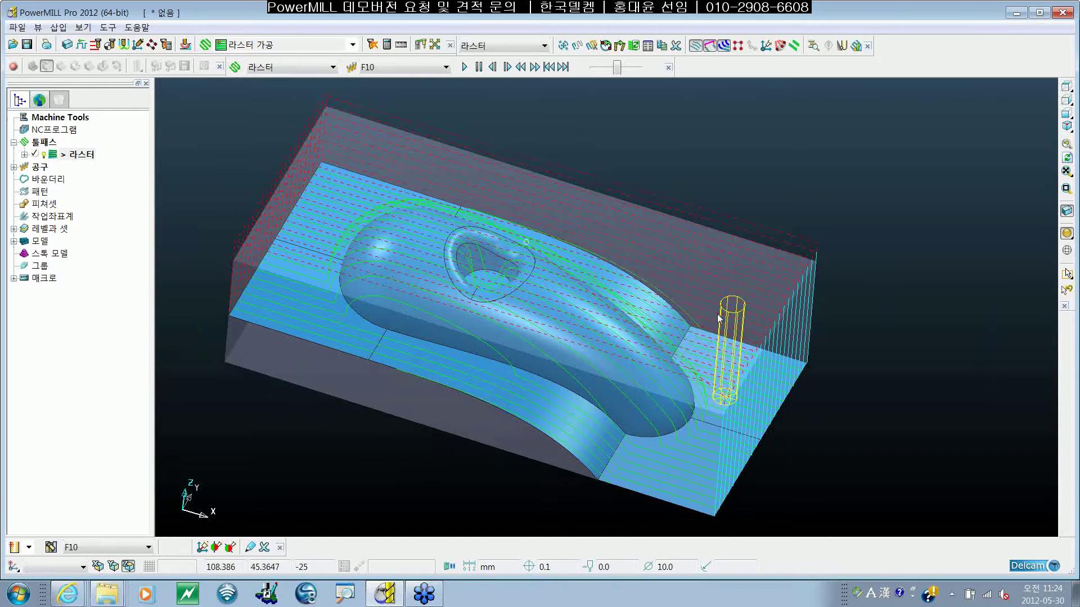
pyautogui.scroll(5, 757, 343)
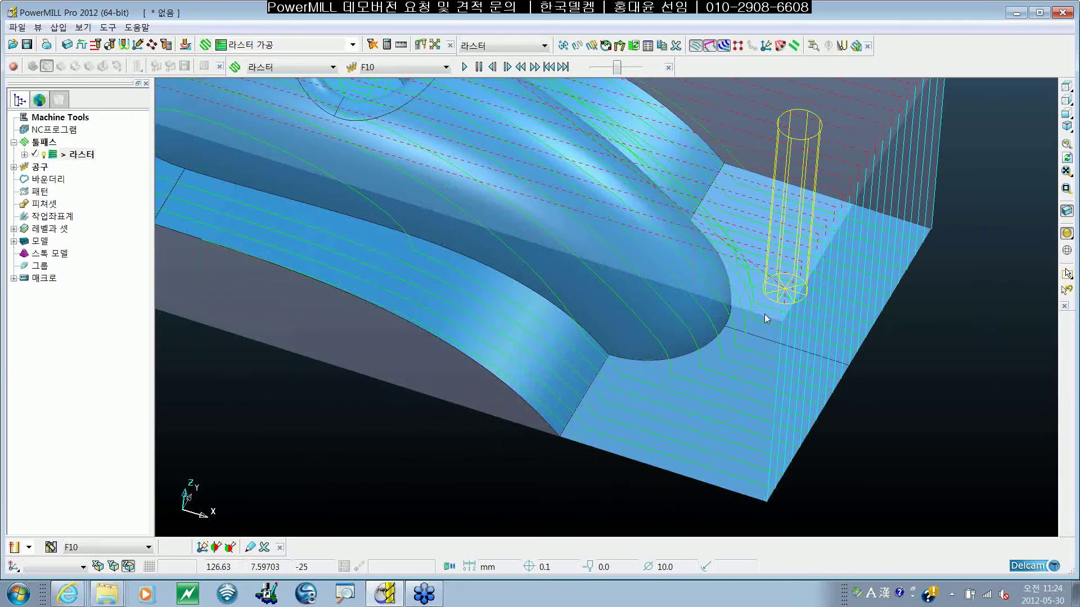
pyautogui.press('Right')
pyautogui.press('Right')
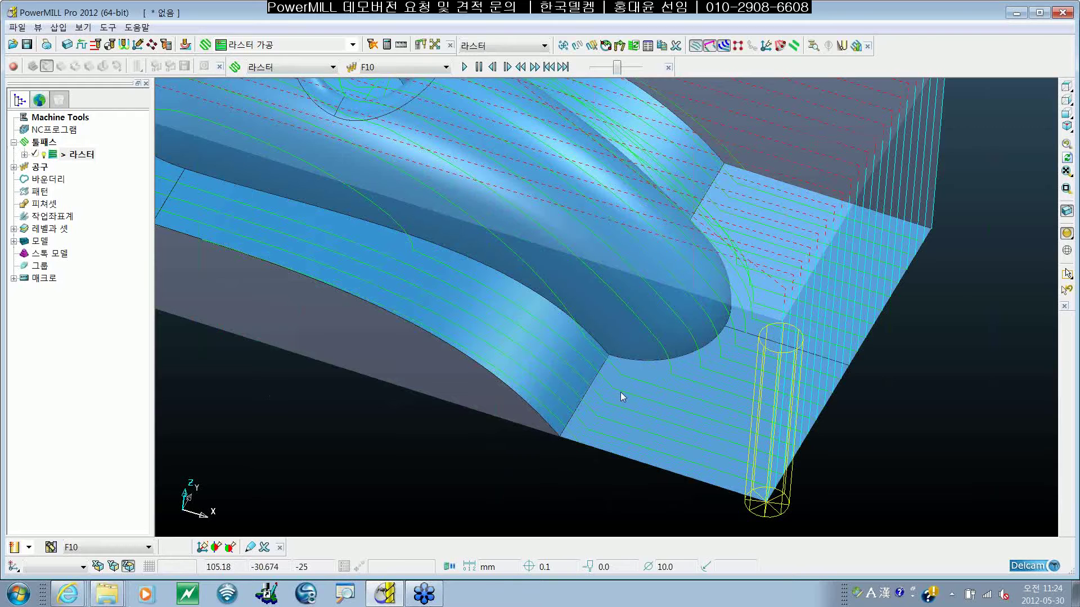
# Step: Examine the rapid return above the block from the side while stepping the simulated tool along it
pyautogui.scroll(-5, 765, 446)
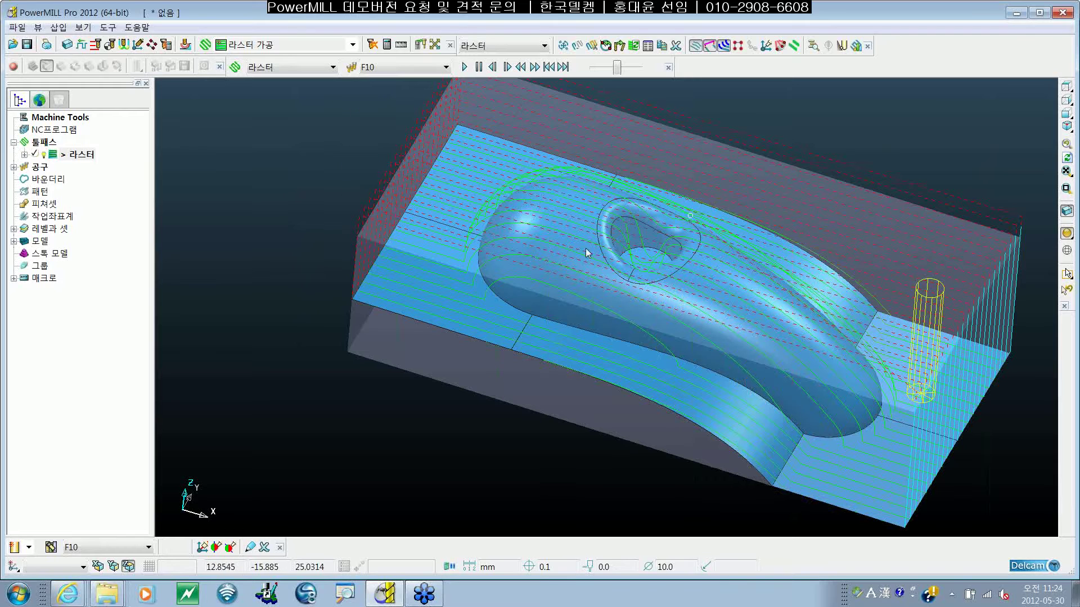
pyautogui.moveTo(740, 379); pyautogui.dragTo(719, 339, button='middle')
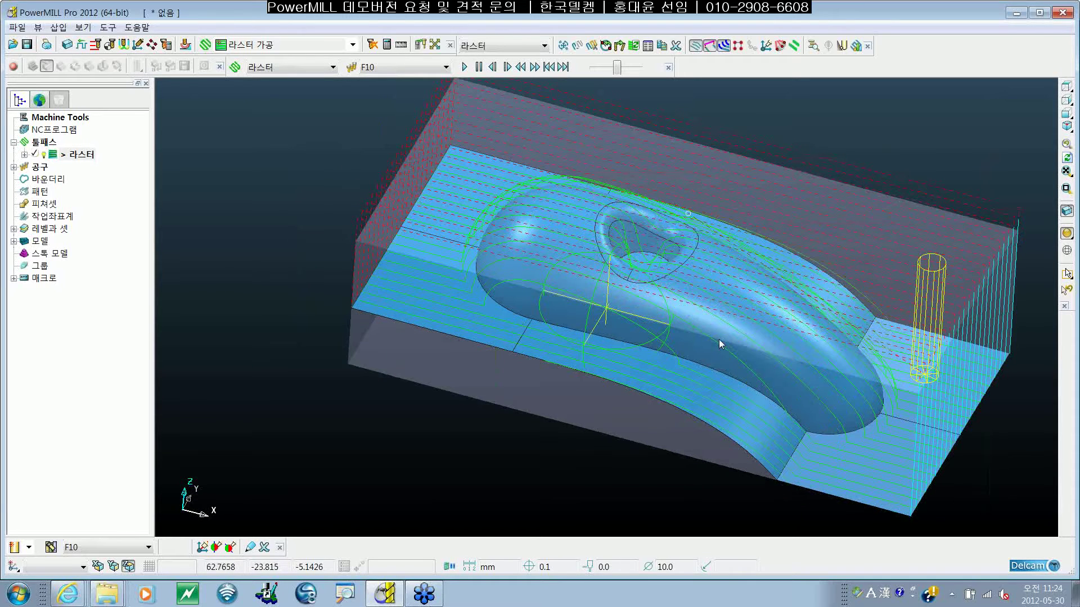
pyautogui.moveTo(595, 325); pyautogui.dragTo(470, 217, button='middle')
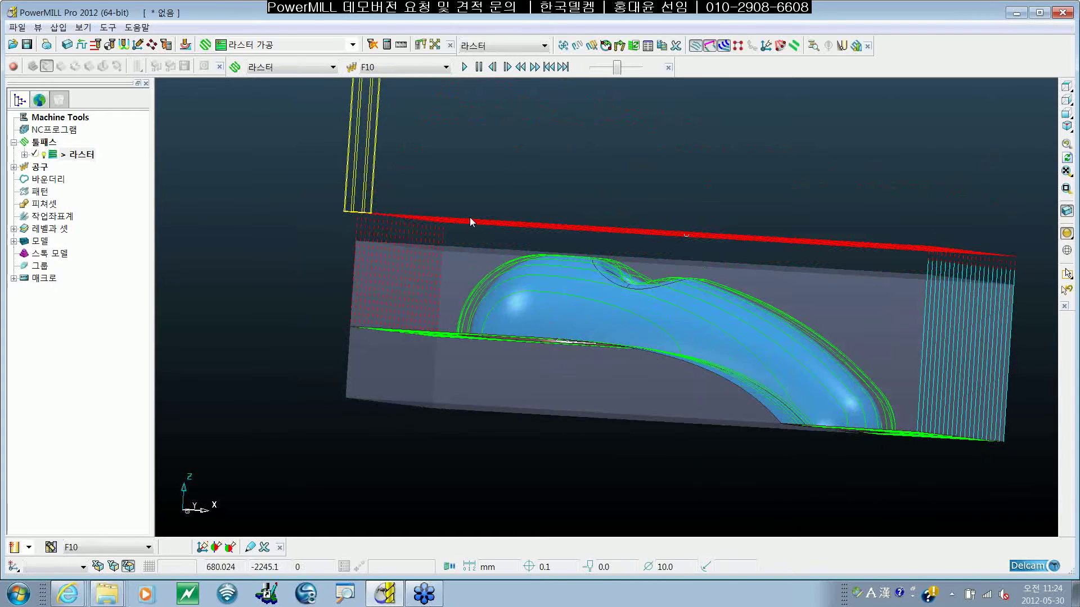
pyautogui.press('Right')
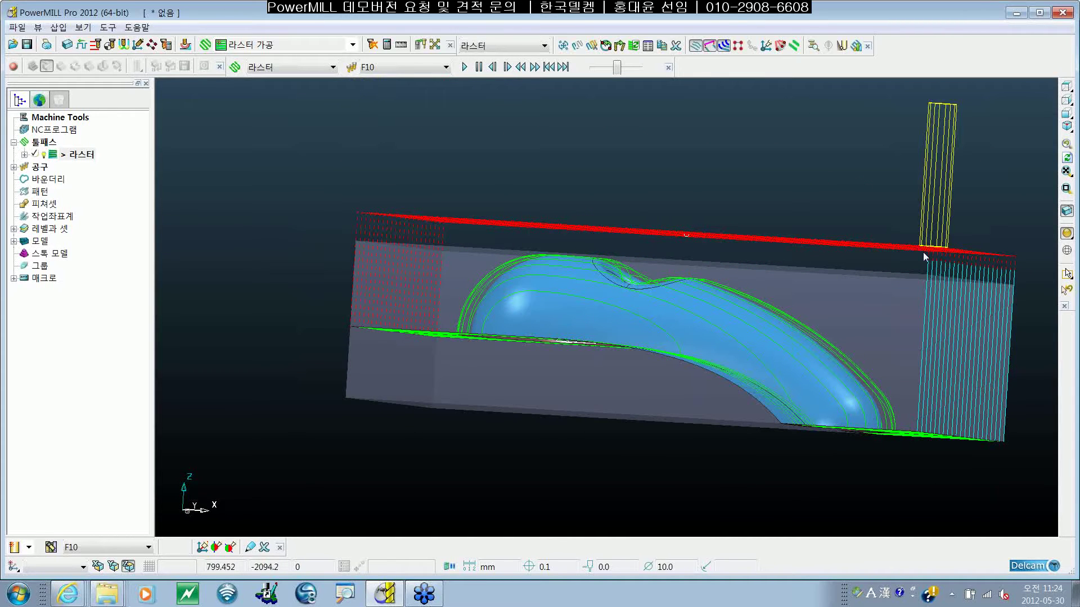
# Step: Step the simulated tool through successive one-way raster passes, following its plunges, cuts and rapid returns over the model
pyautogui.moveTo(915, 253); pyautogui.dragTo(875, 339, button='middle')
pyautogui.press('Right')
pyautogui.press('Right')
pyautogui.press('Right')
pyautogui.press('Right')
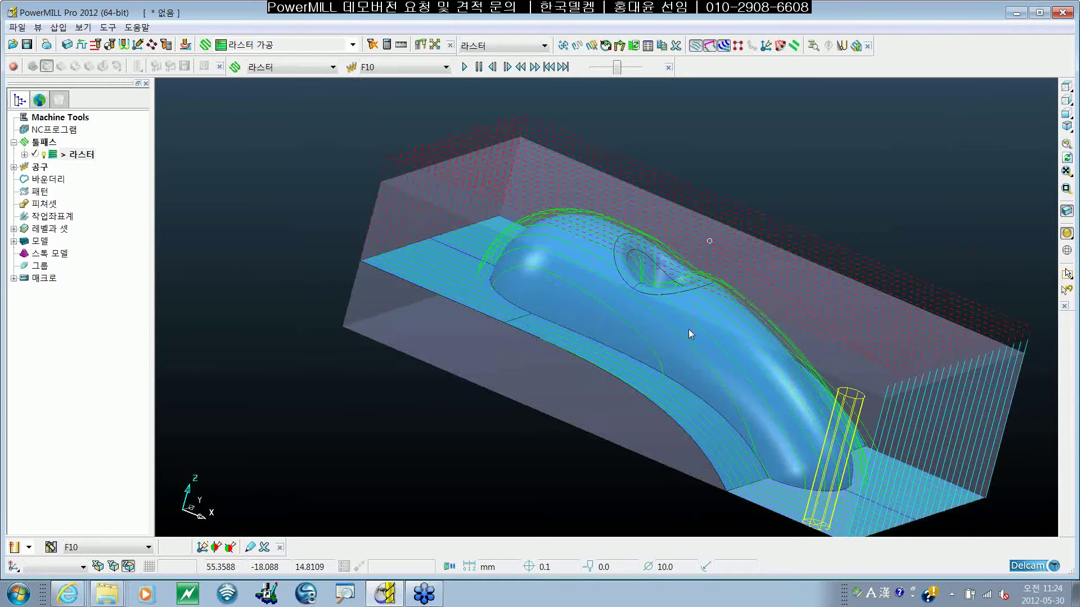
pyautogui.press('Right')
pyautogui.press('Right')
pyautogui.press('Right')
pyautogui.press('Right')
pyautogui.press('Right')
pyautogui.press('Right')
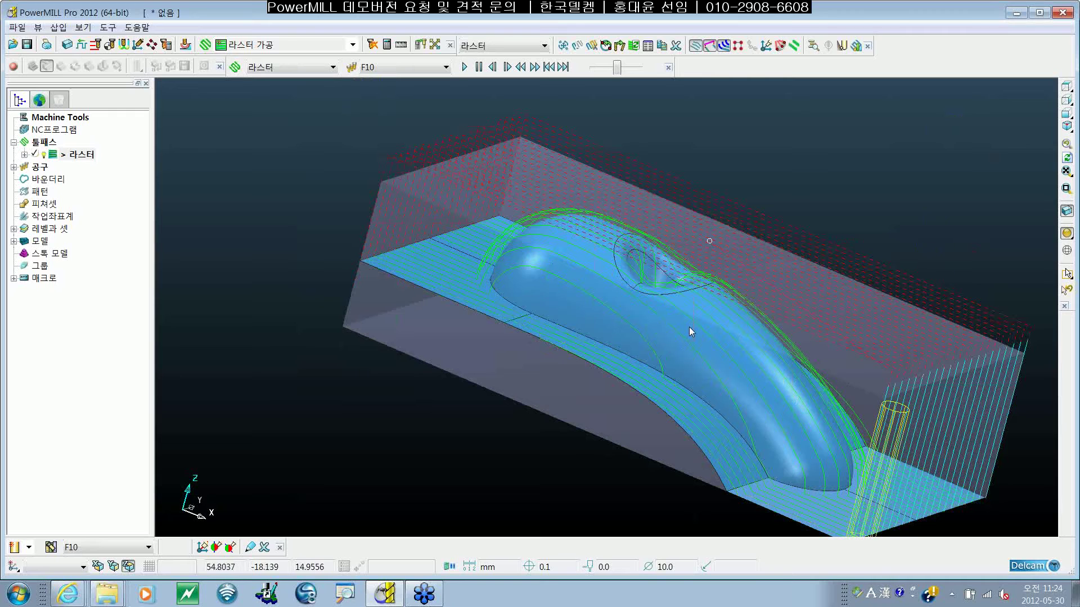
pyautogui.press('Right')
pyautogui.press('Right')
pyautogui.press('Right')
pyautogui.press('Right')
pyautogui.press('Right')
pyautogui.press('Right')
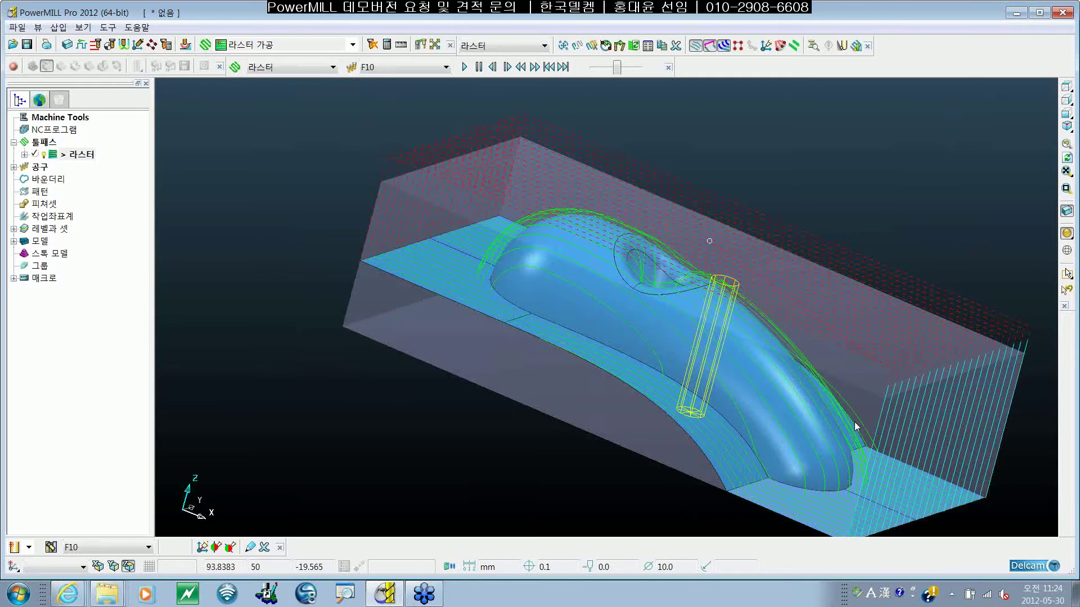
pyautogui.press('Right')
pyautogui.press('Right')
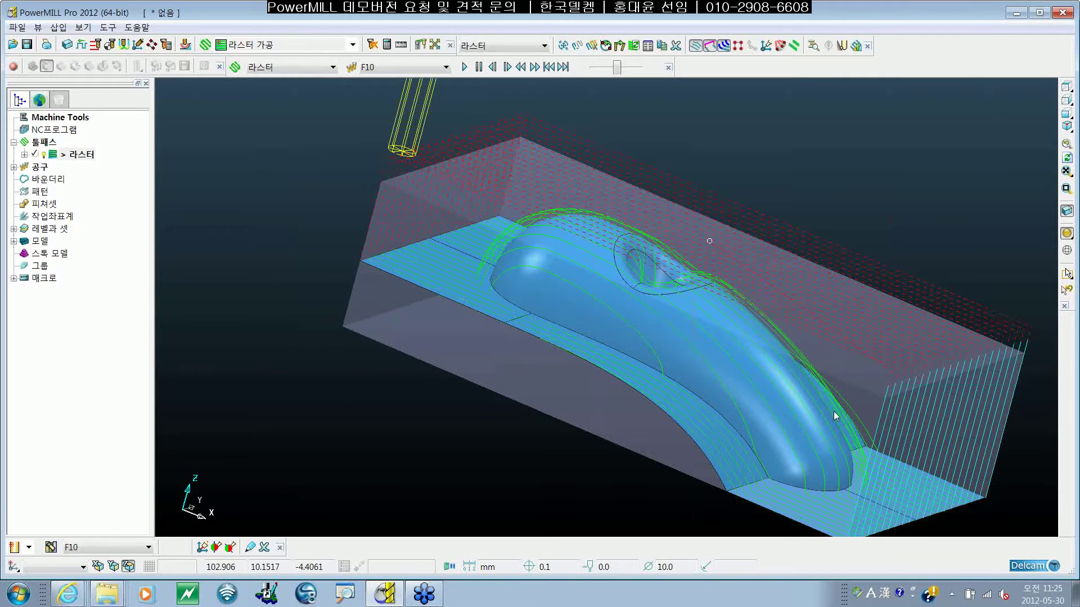
# Step: Step the simulated tool along the next one-way raster pass, from the rapid return above the block to the cut beside the model
pyautogui.press('Right')
pyautogui.press('Right')
pyautogui.press('Right')
pyautogui.press('Right')
pyautogui.press('Right')
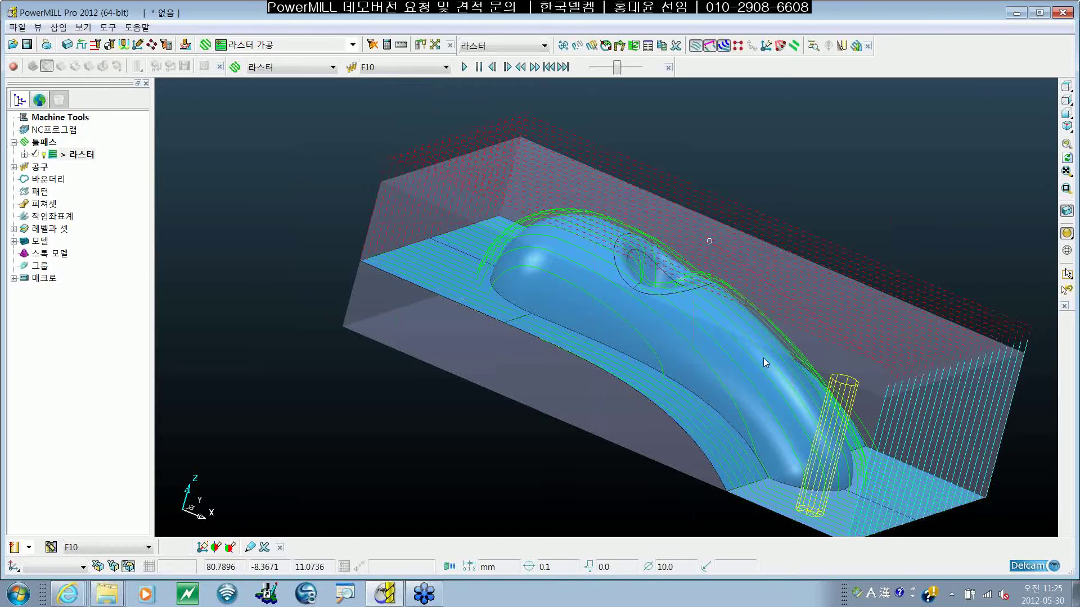
pyautogui.press('Right')
pyautogui.press('Right')
pyautogui.press('Right')
pyautogui.press('Right')
pyautogui.press('Right')
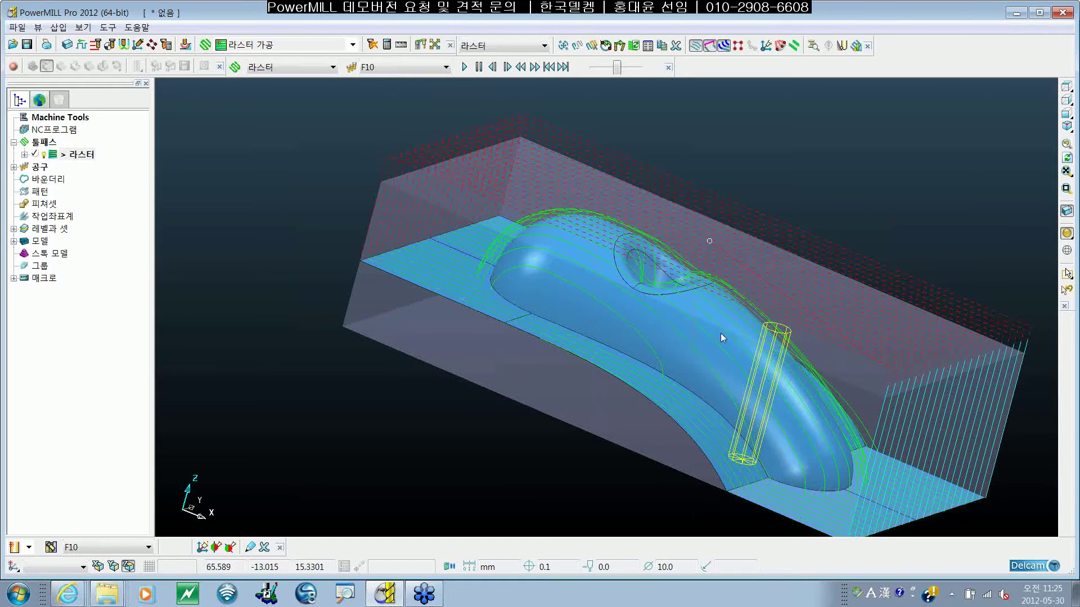
pyautogui.press('Right')
pyautogui.press('Right')
# Step: Change the 라스터 toolpath's ordering style to two-way (양방향) and recalculate the toolpath
pyautogui.scroll(-3, 588, 293)
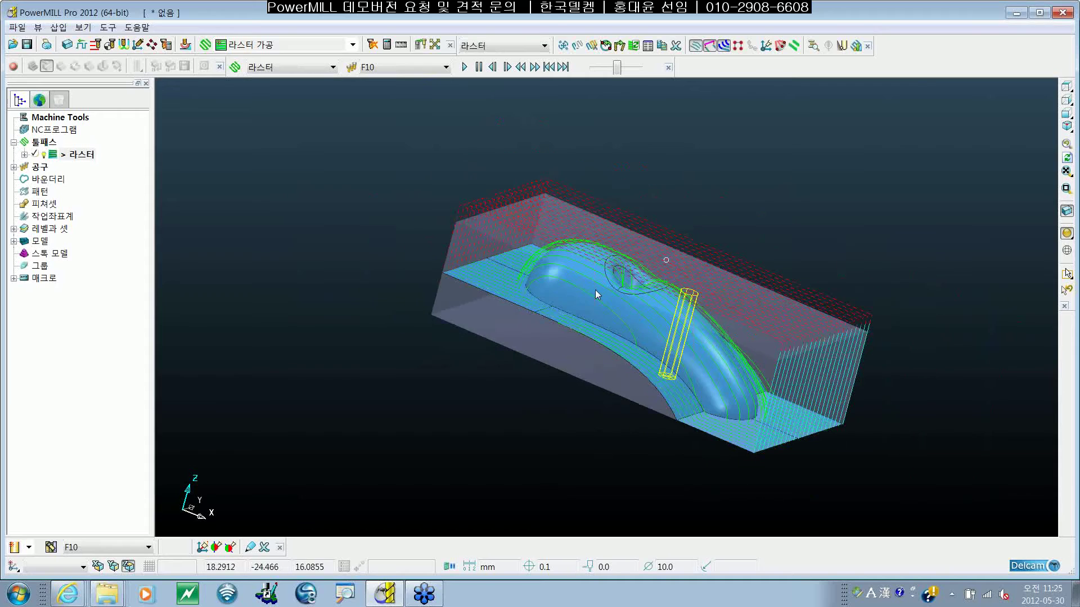
pyautogui.moveTo(595, 289); pyautogui.dragTo(749, 330, button='middle')
pyautogui.rightClick(79, 158)
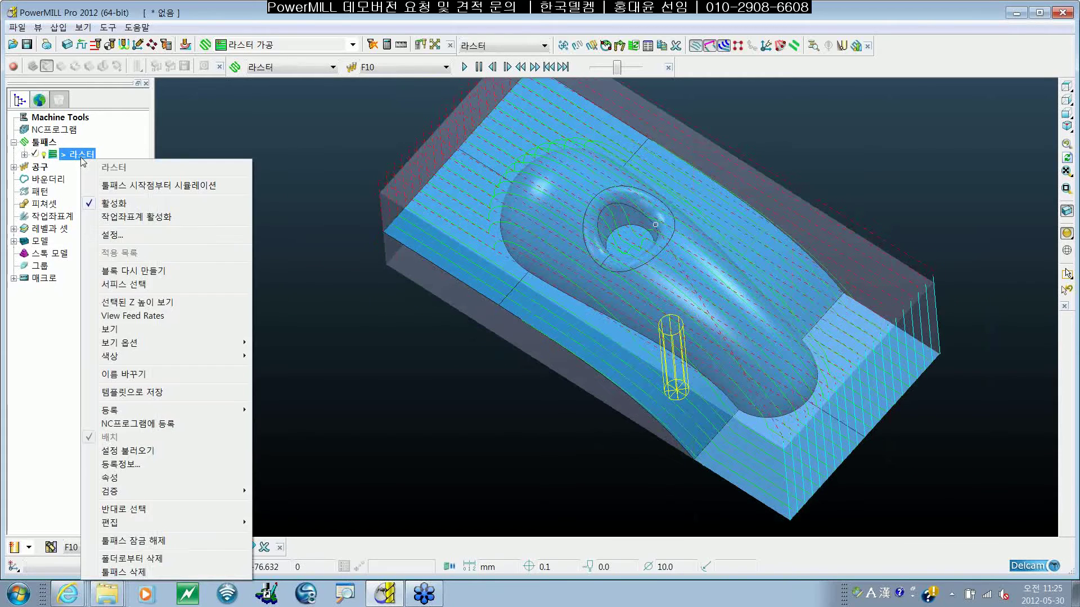
pyautogui.click(125, 235)
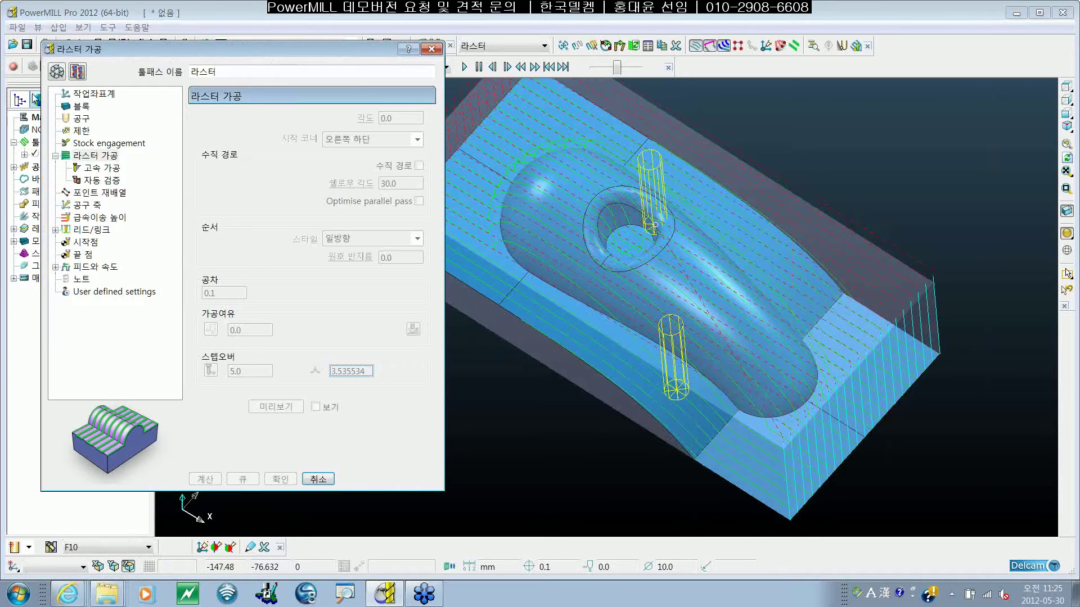
pyautogui.click(56, 70)
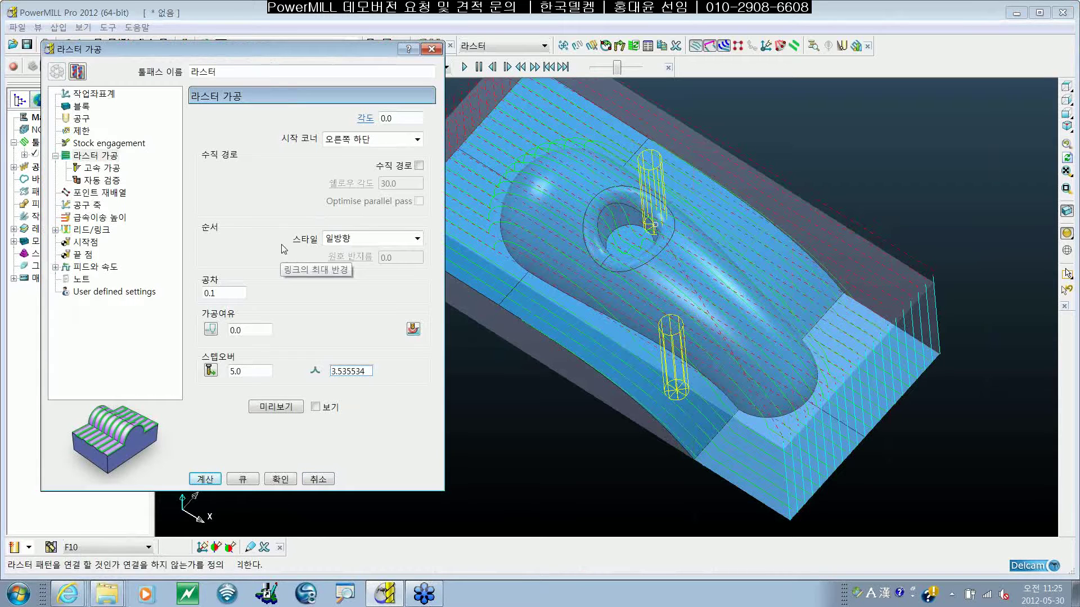
pyautogui.click(417, 238)
pyautogui.click(367, 279)
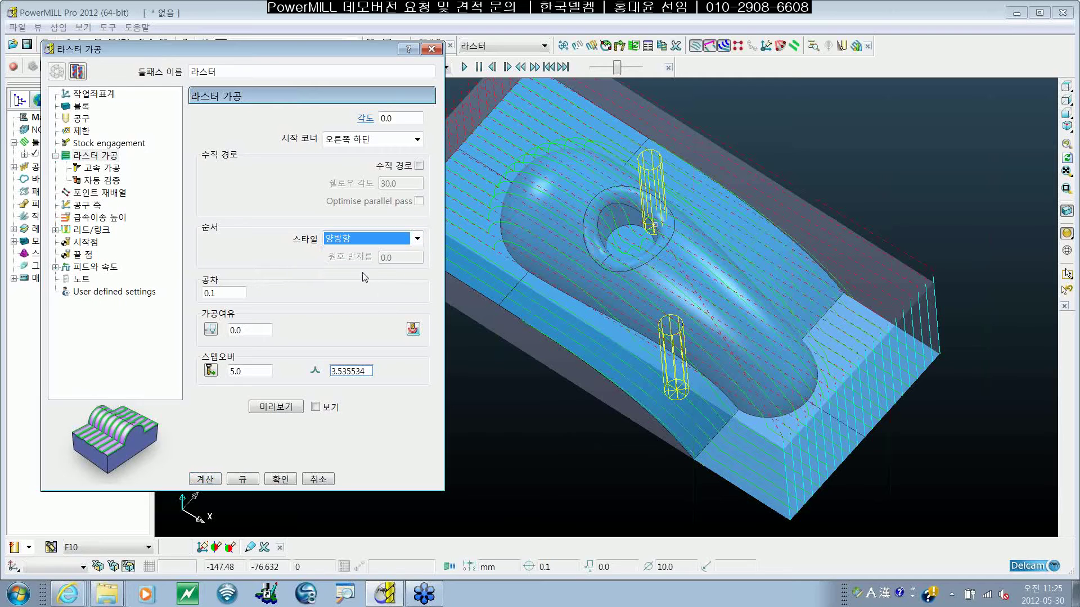
pyautogui.click(215, 481)
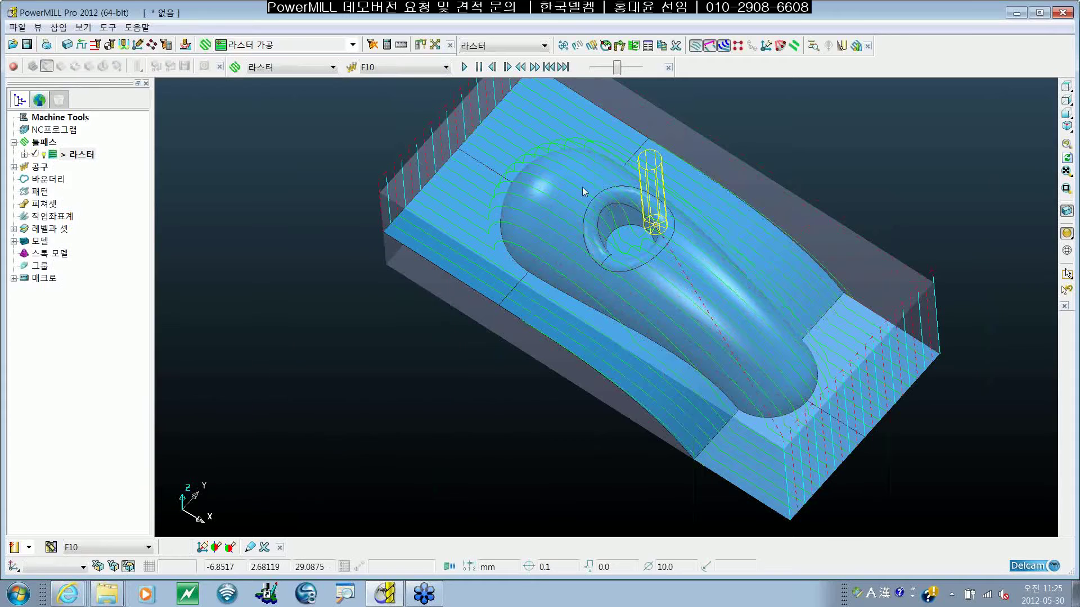
# Step: Simulate the 라스터 toolpath from its start point and follow the two-way passes back and forth across the model
pyautogui.moveTo(583, 191); pyautogui.dragTo(572, 277, button='middle')
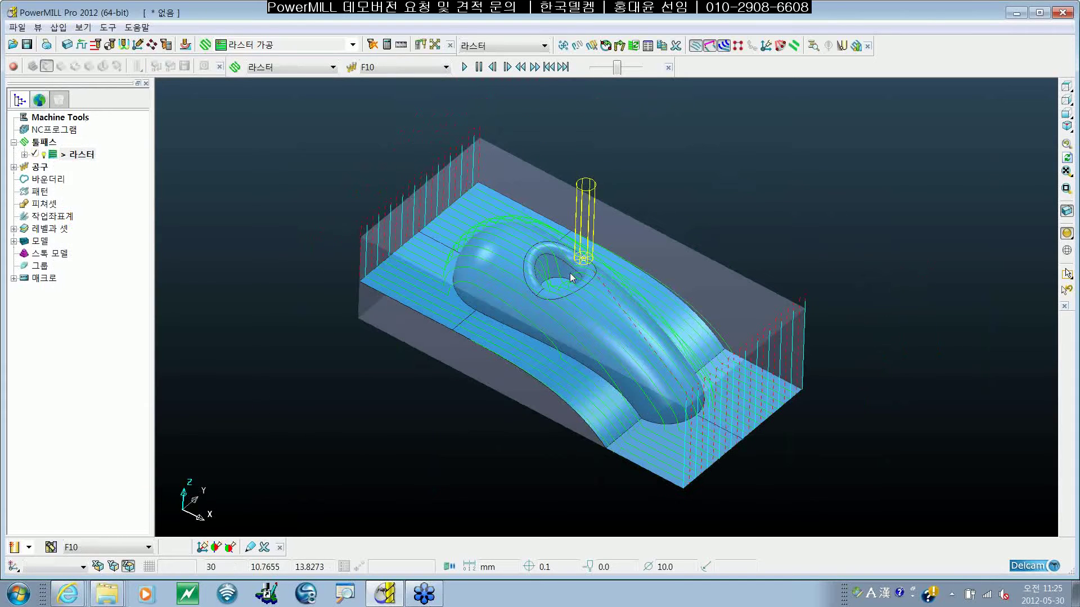
pyautogui.rightClick(79, 155)
pyautogui.click(158, 190)
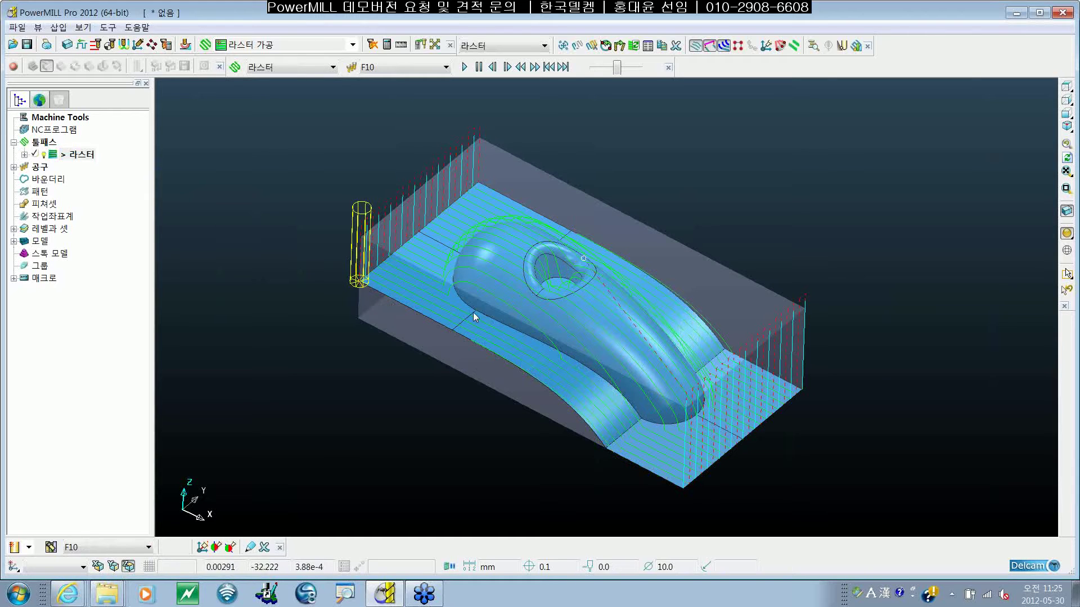
pyautogui.scroll(3, 372, 275)
pyautogui.scroll(4, 372, 275)
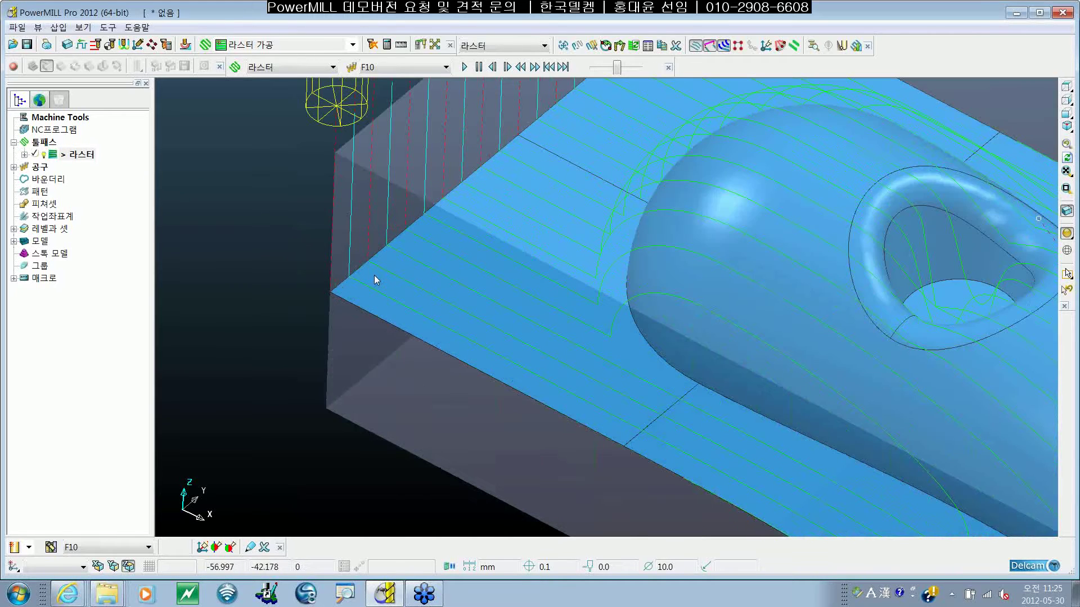
pyautogui.scroll(-2, 377, 300)
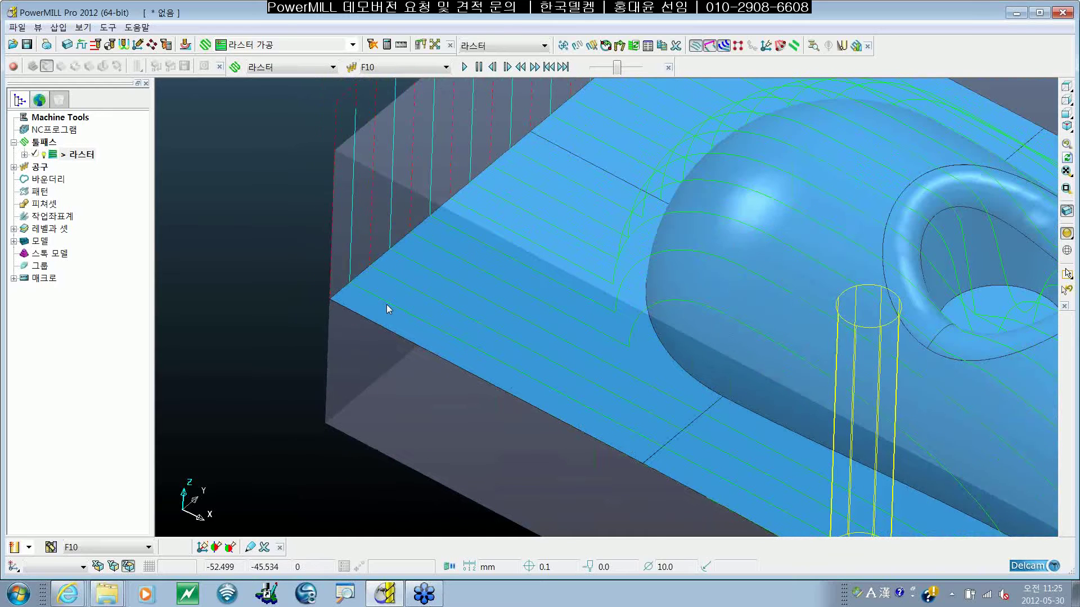
pyautogui.scroll(-5, 489, 315)
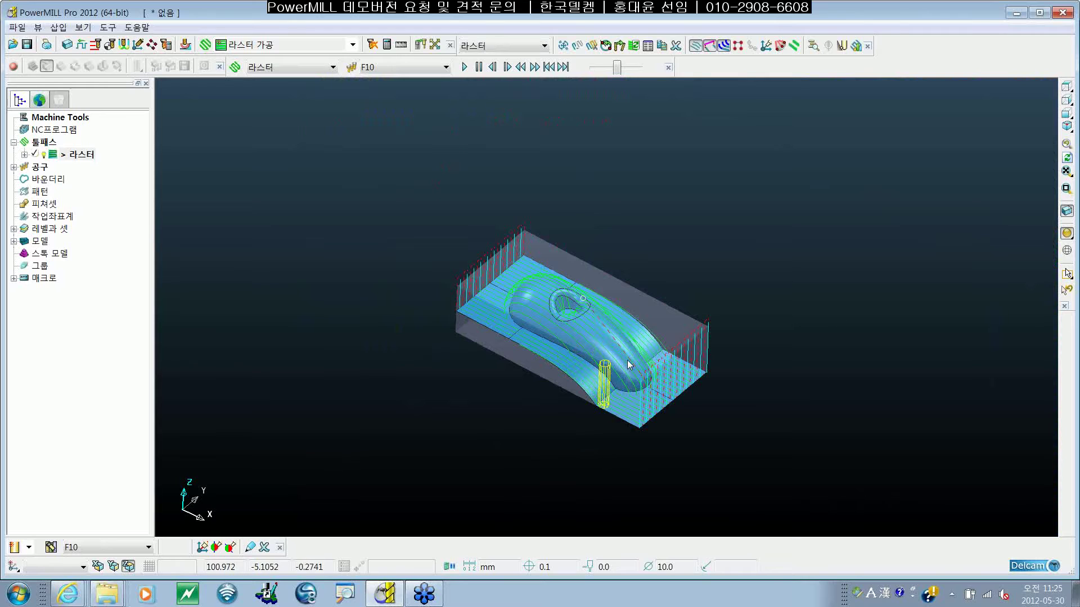
pyautogui.scroll(3, 627, 363)
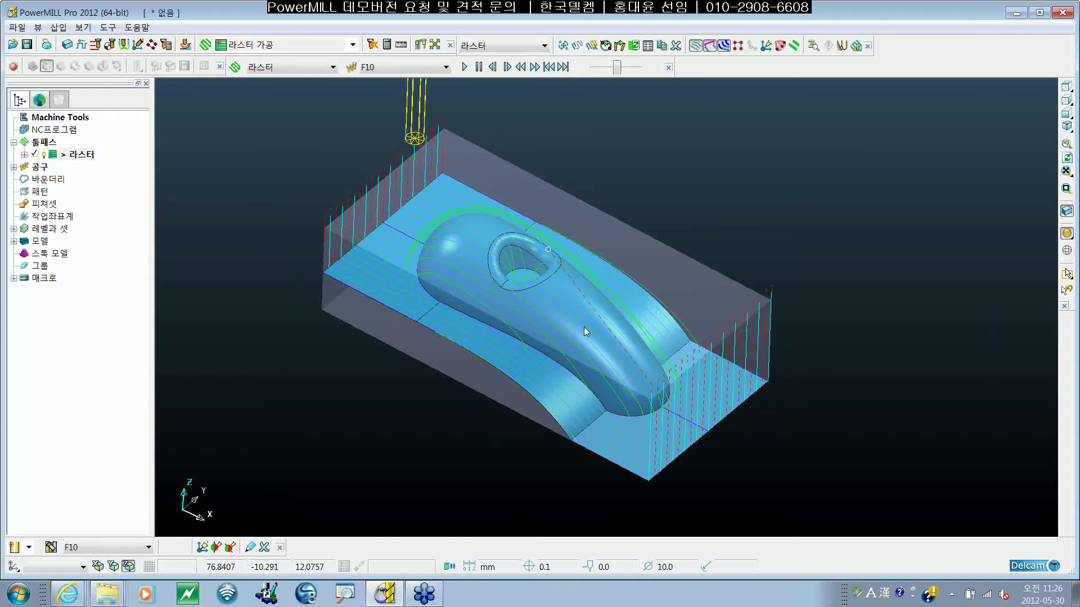
# Step: Reopen the 라스터 toolpath for editing and turn on corner arc conversion (코너 원호 변환) in its high-speed machining (고속 가공) settings
pyautogui.rightClick(72, 157)
pyautogui.click(99, 239)
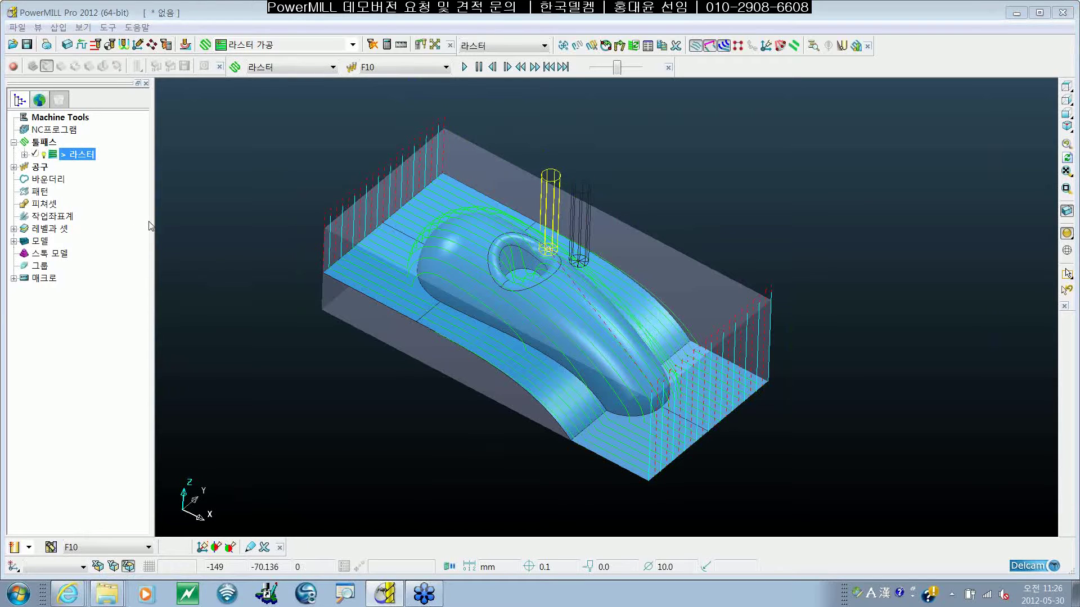
pyautogui.click(57, 72)
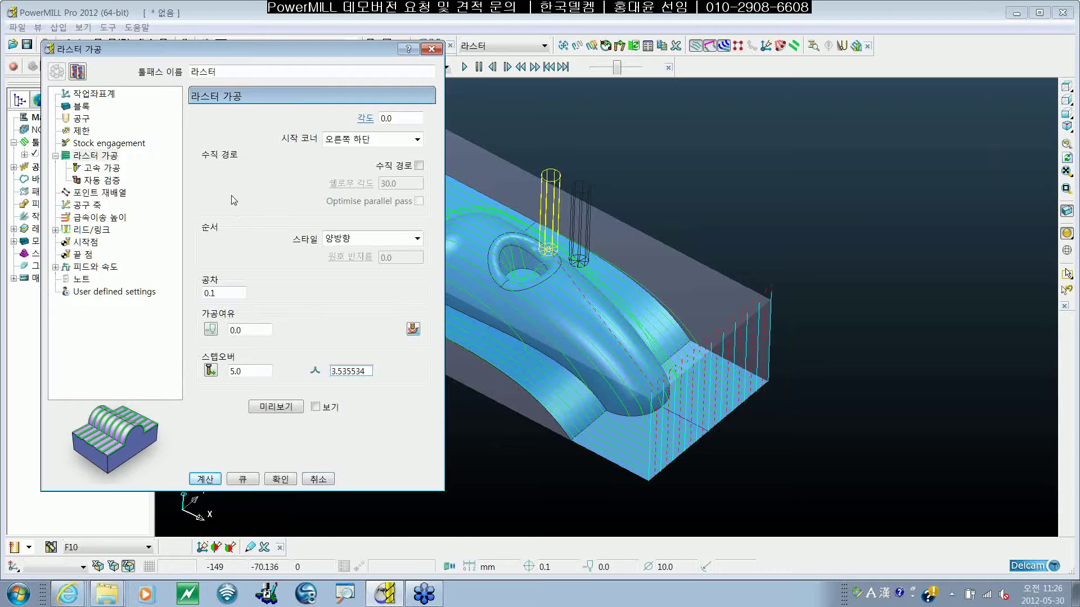
pyautogui.click(106, 172)
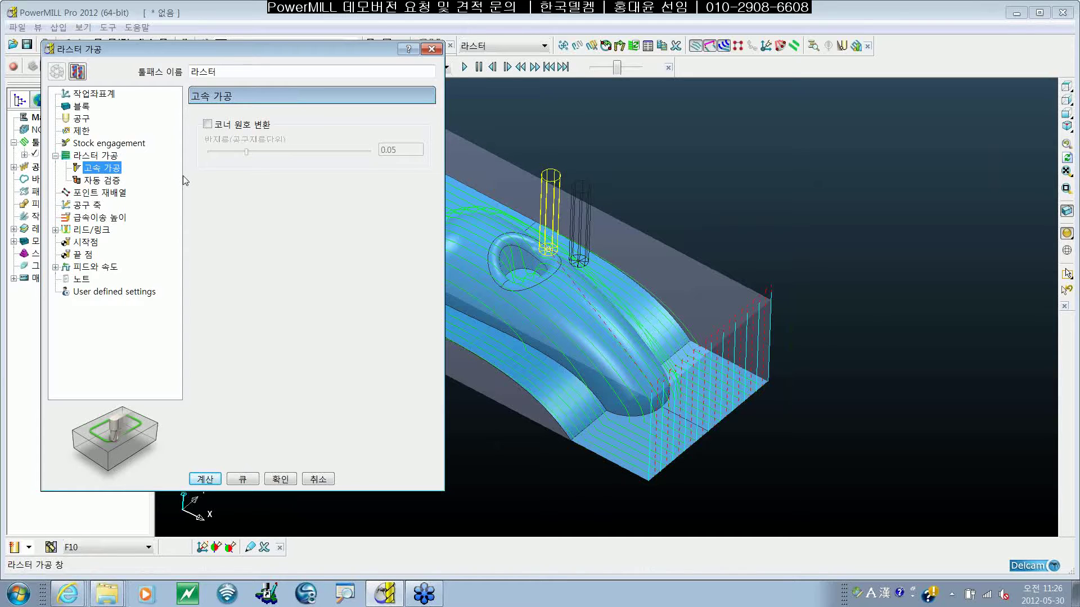
pyautogui.click(208, 124)
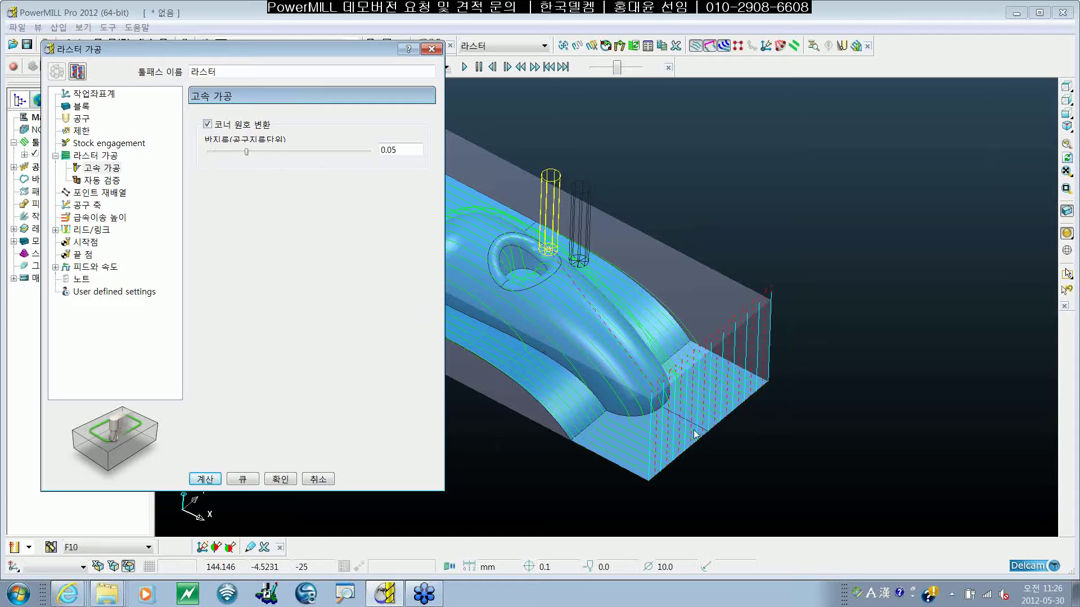
# Step: Set the corner arc radius to 0.2 tool diameters and recalculate the 라스터 toolpath
pyautogui.keyDown('shift'); pyautogui.moveTo(613, 460); pyautogui.dragTo(656, 446, button='middle'); pyautogui.keyUp('shift')
pyautogui.scroll(8, 623, 339)
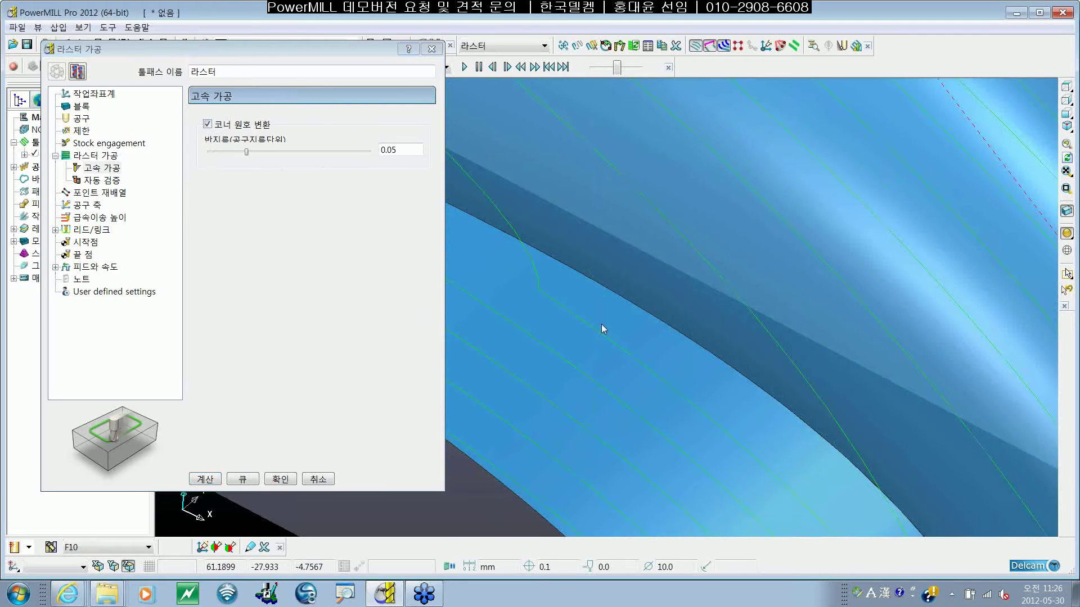
pyautogui.scroll(-5, 641, 326)
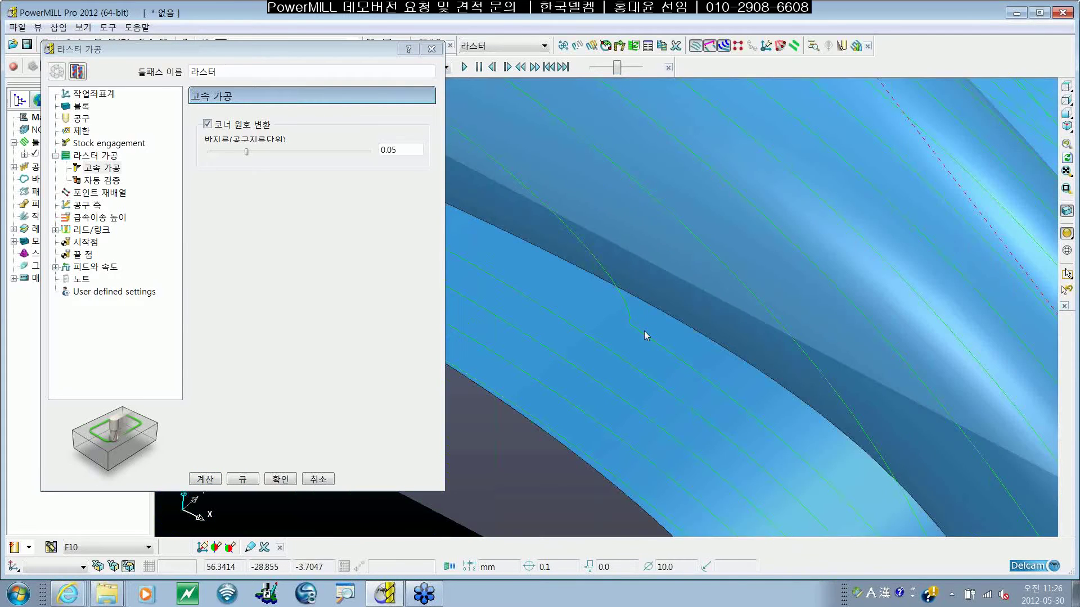
pyautogui.scroll(-3, 658, 272)
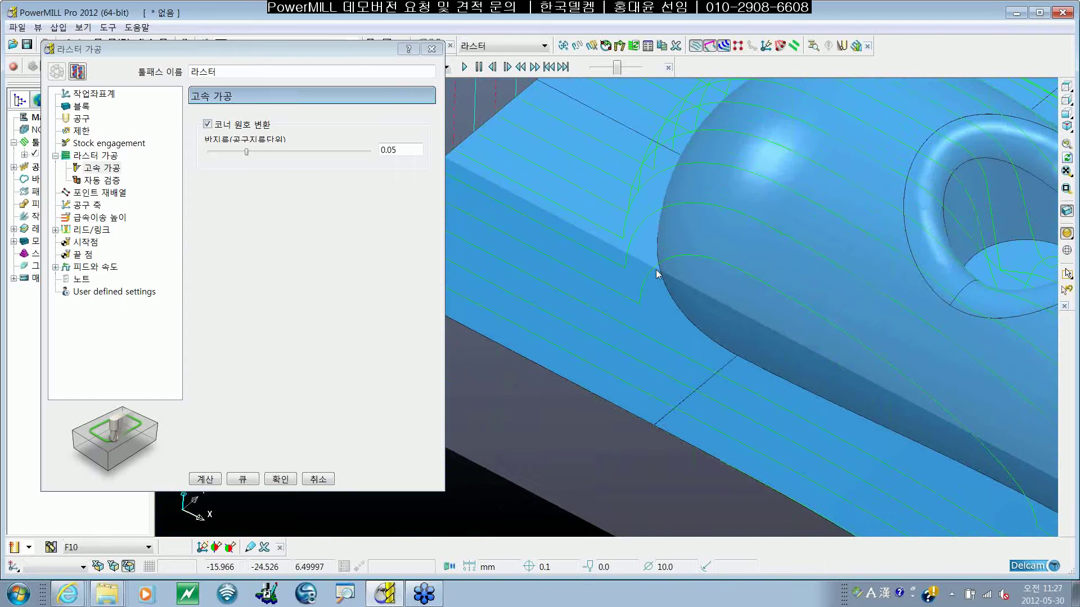
pyautogui.moveTo(248, 150); pyautogui.dragTo(371, 151)
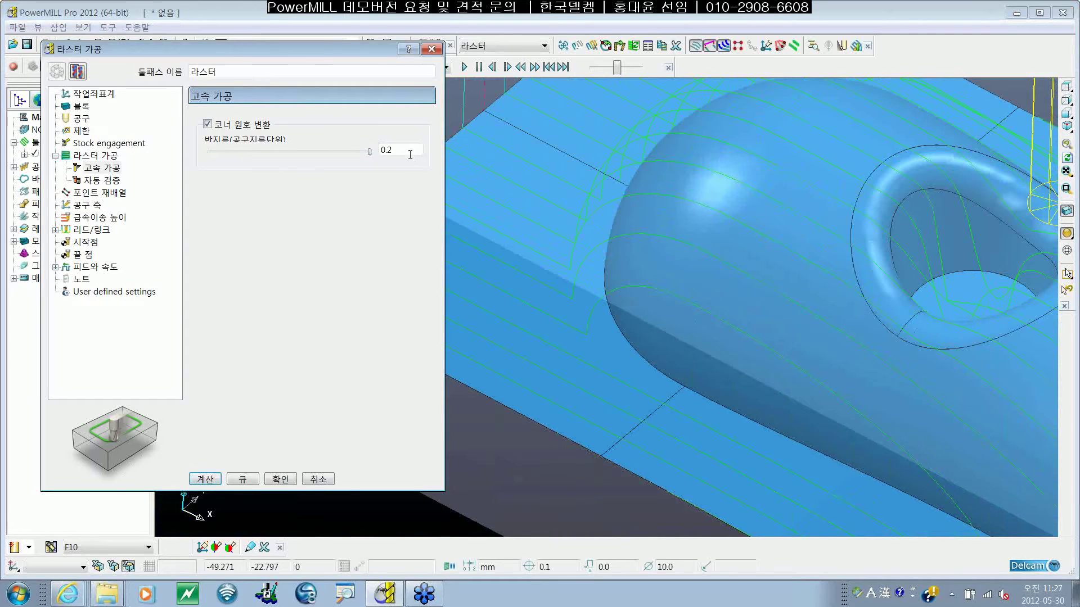
pyautogui.click(205, 480)
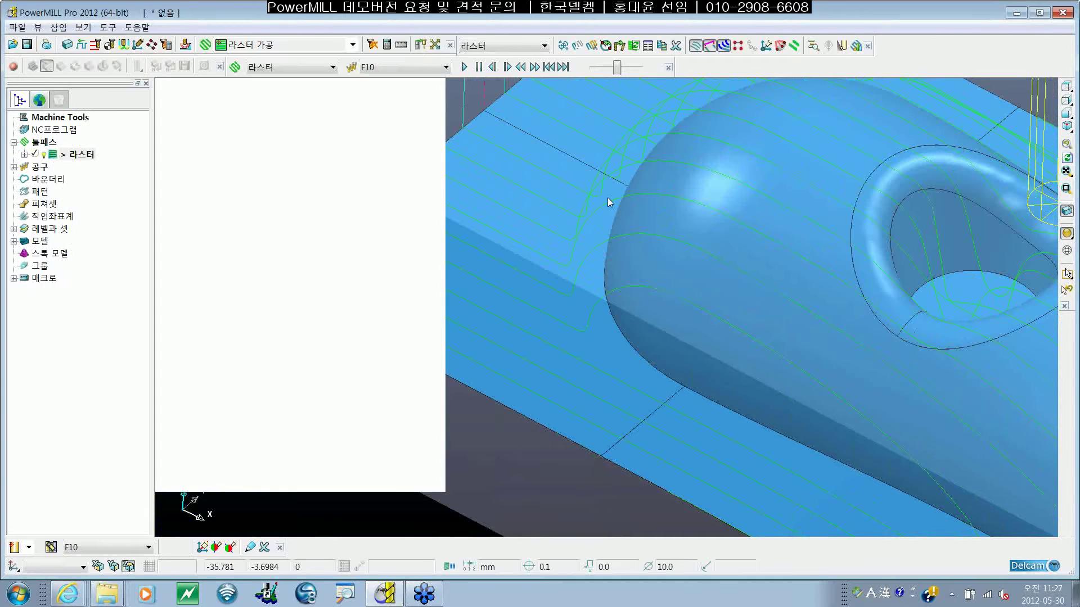
# Step: Simulate the tool from a picked point on the 라스터 toolpath and examine its motion through the rounded corner at the dome's base
pyautogui.scroll(5, 653, 255)
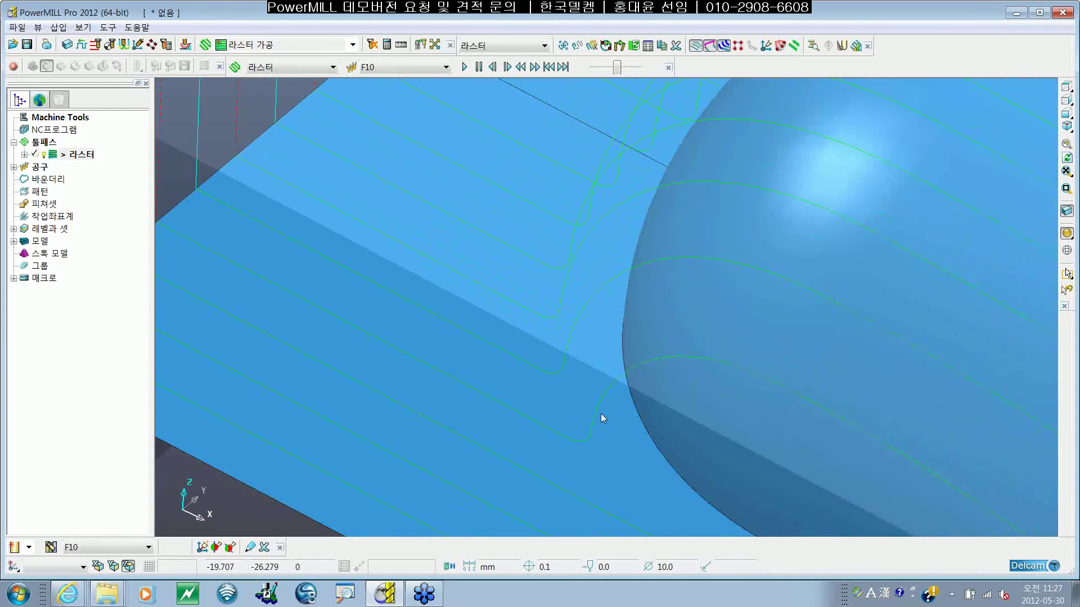
pyautogui.rightClick(464, 306)
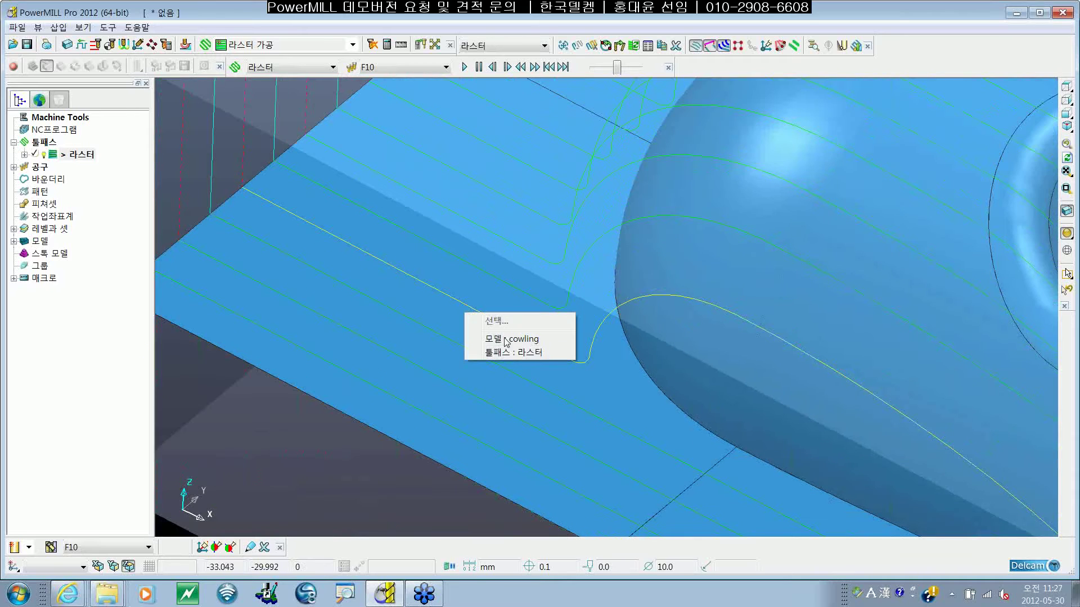
pyautogui.click(509, 356)
pyautogui.click(520, 181)
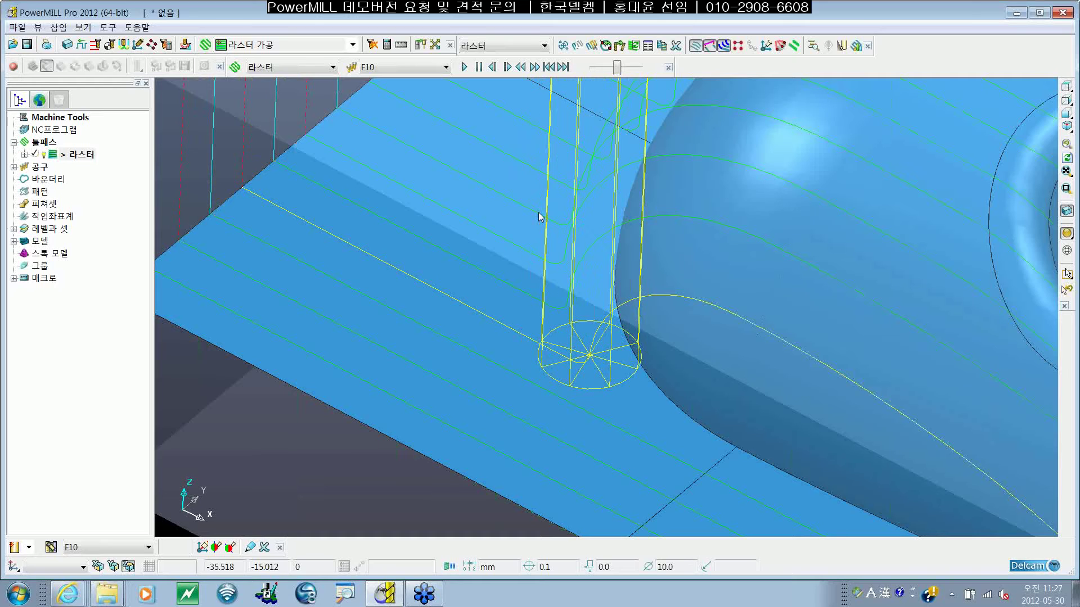
pyautogui.scroll(-1, 540, 216)
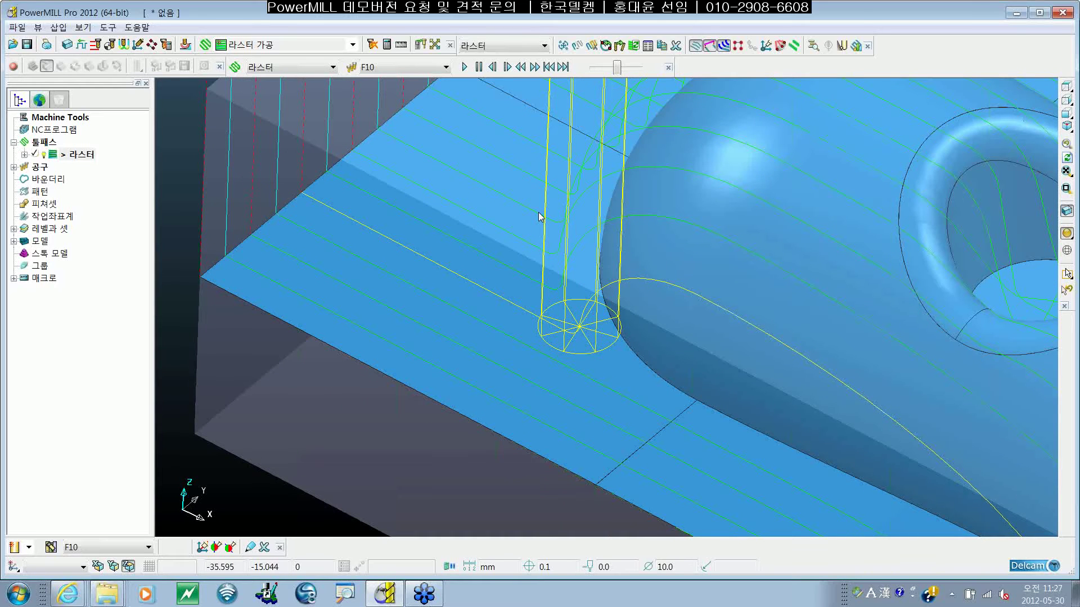
pyautogui.scroll(-2, 540, 216)
pyautogui.keyDown('shift'); pyautogui.moveTo(645, 217); pyautogui.dragTo(525, 179, button='middle'); pyautogui.keyUp('shift')
pyautogui.scroll(-1, 531, 171)
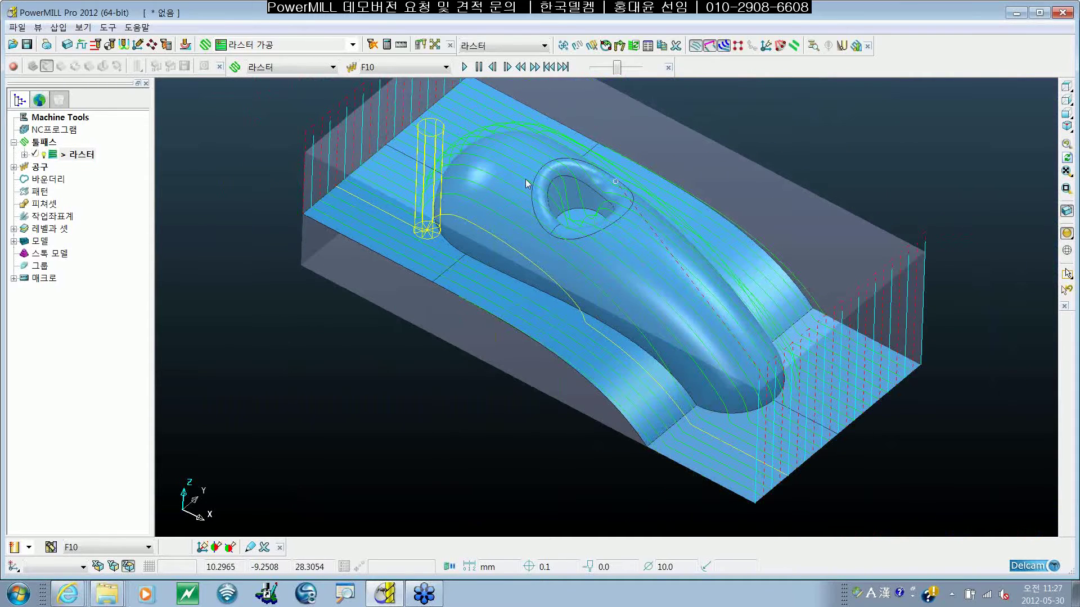
pyautogui.keyDown('shift'); pyautogui.moveTo(643, 246); pyautogui.dragTo(578, 270, button='middle'); pyautogui.keyUp('shift')
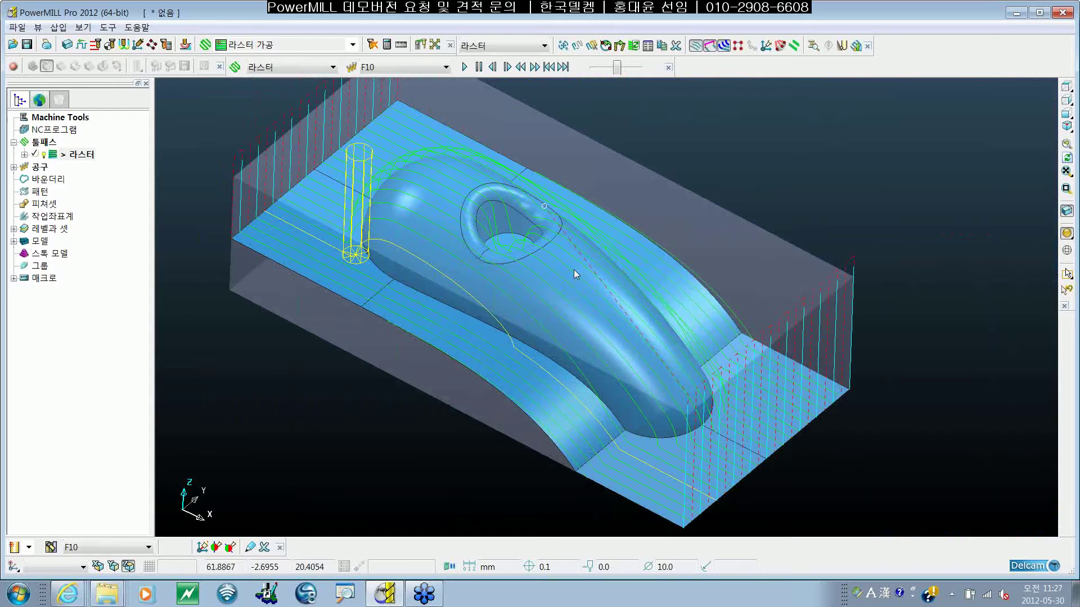
pyautogui.keyDown('shift'); pyautogui.moveTo(416, 336); pyautogui.dragTo(426, 342, button='middle'); pyautogui.keyUp('shift')
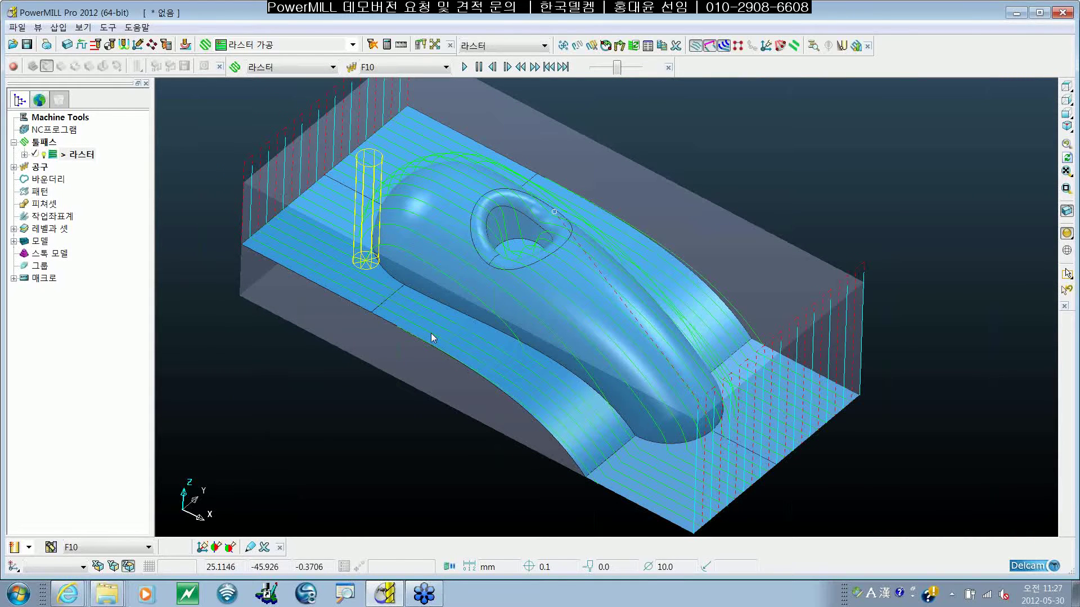
# Step: Review the ordering style and arc radius options in the 라스터 toolpath's settings without changing them
pyautogui.rightClick(83, 158)
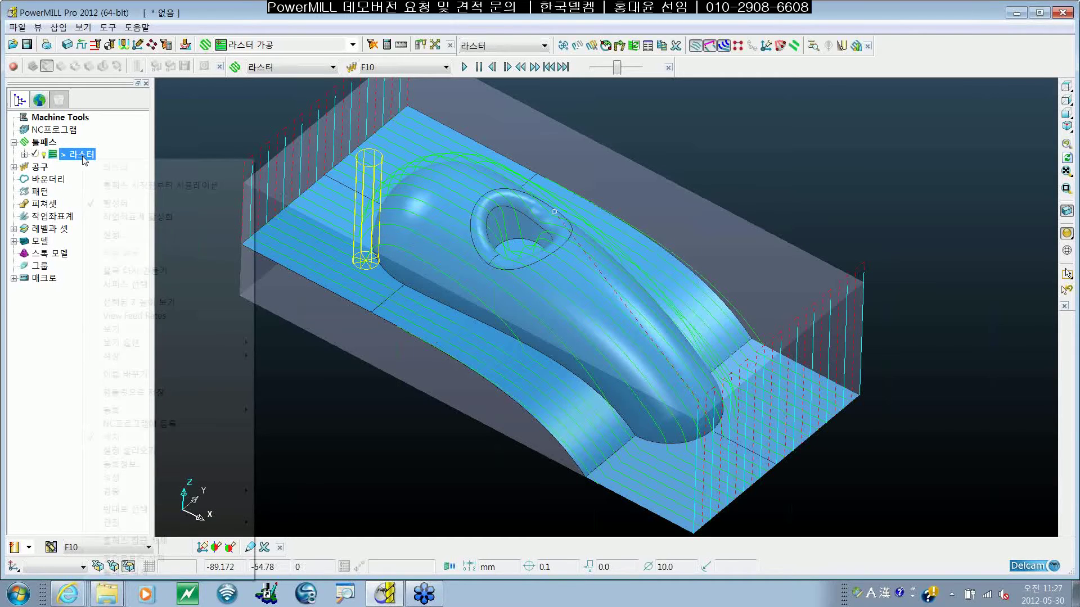
pyautogui.click(120, 236)
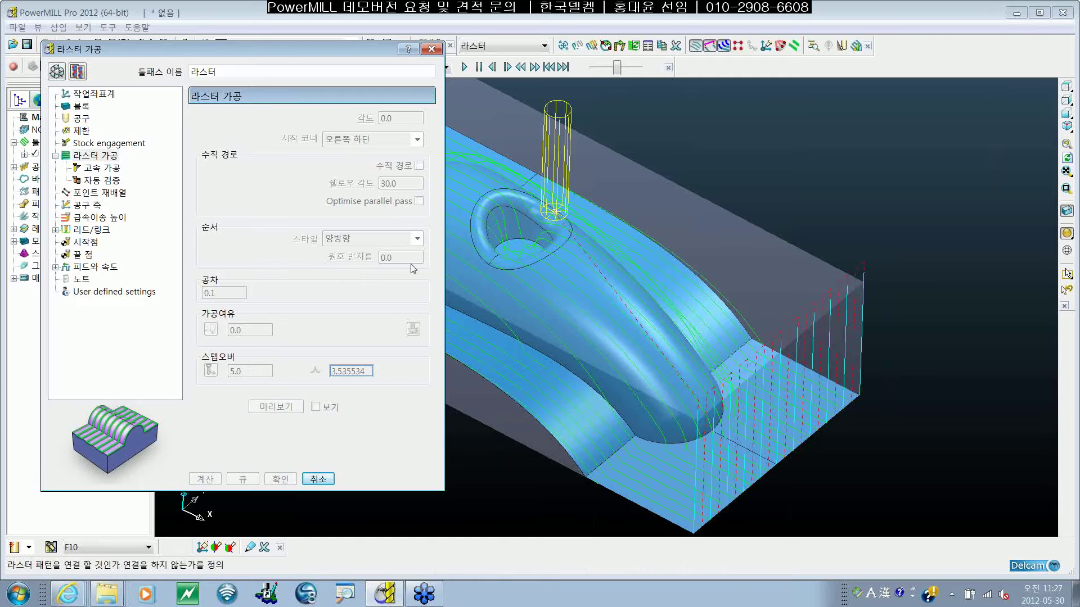
pyautogui.click(431, 50)
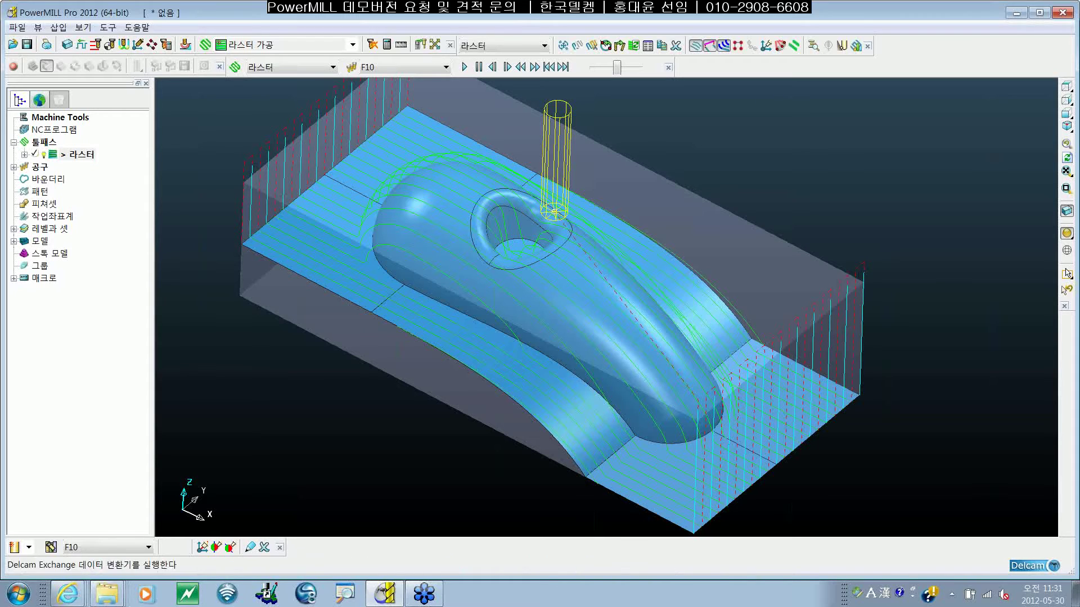
# Step: Deactivate the 라스터 toolpath and start a new constant Z finishing toolpath (등고선 가공)
pyautogui.doubleClick(70, 155)
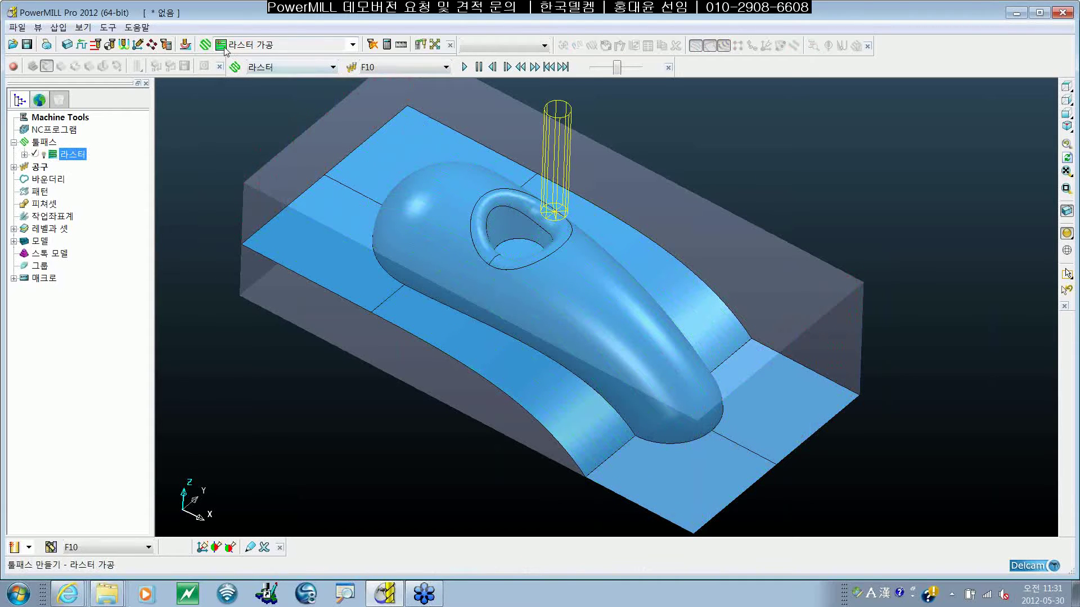
pyautogui.click(205, 45)
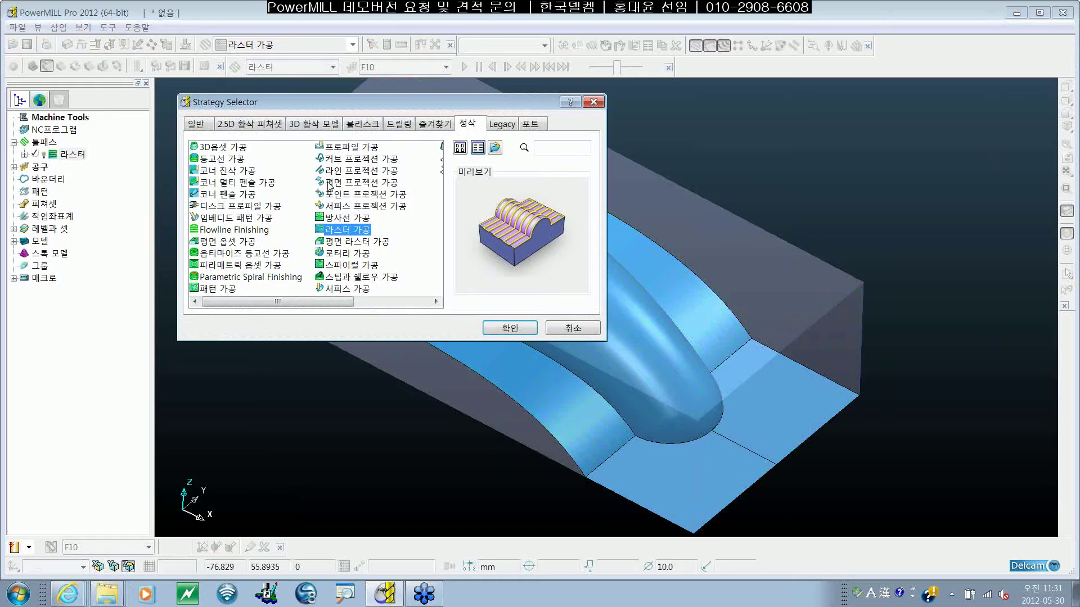
pyautogui.click(226, 160)
pyautogui.click(498, 329)
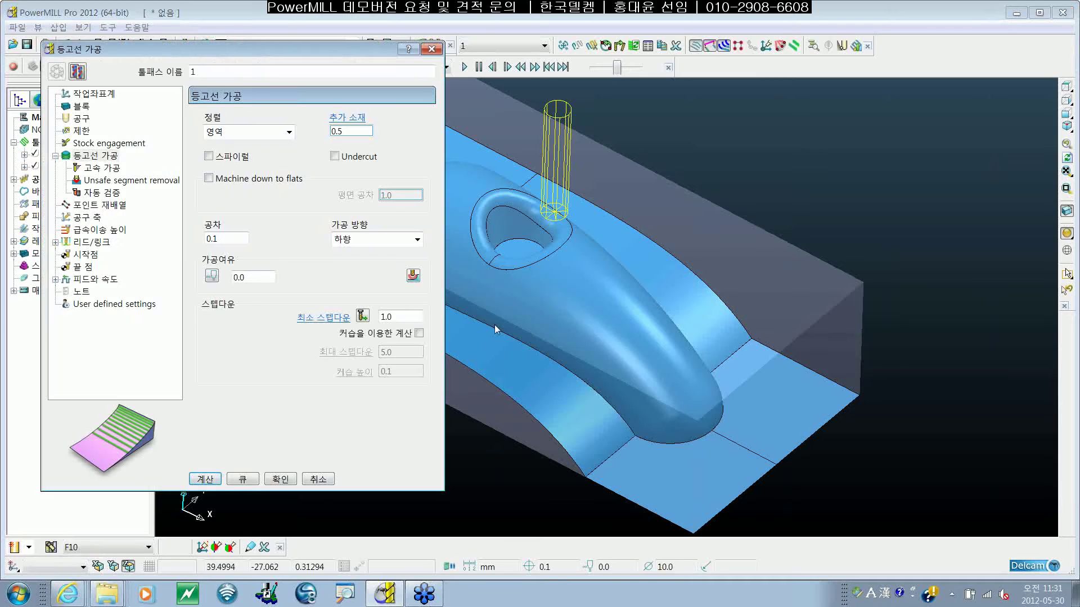
# Step: Name the new toolpath 등고선 and calculate it
pyautogui.doubleClick(225, 69)
pyautogui.write('E')
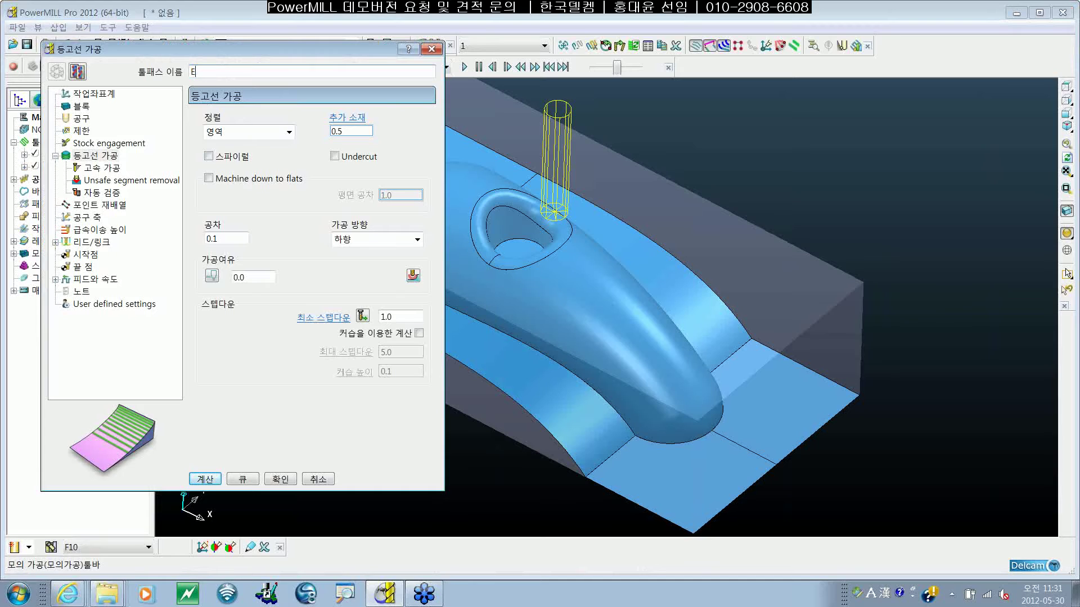
pyautogui.press('BackSpace')
pyautogui.write('등고선')
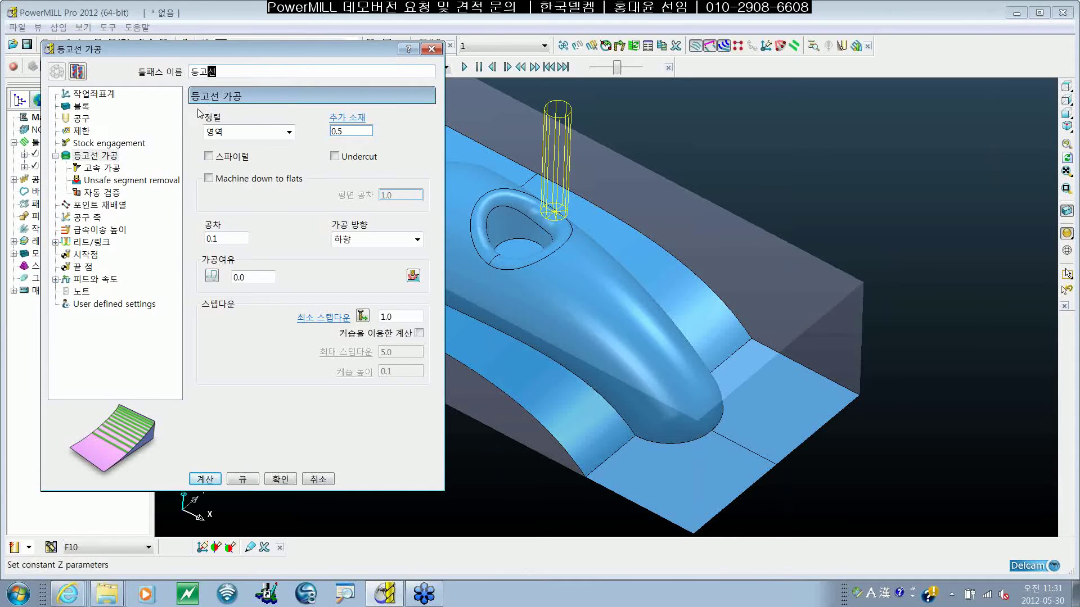
pyautogui.click(112, 160)
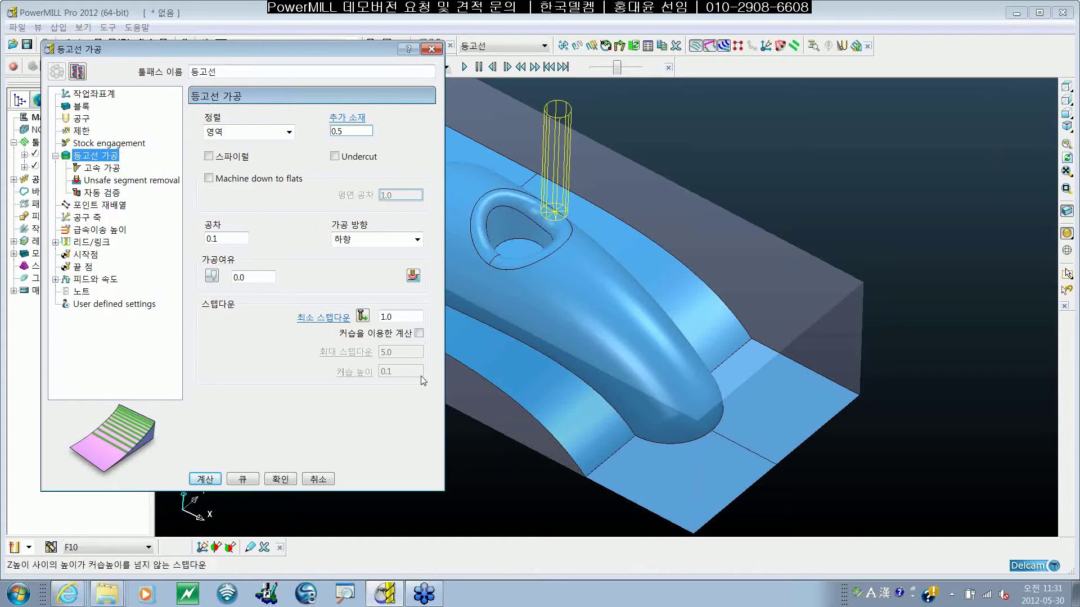
pyautogui.click(213, 479)
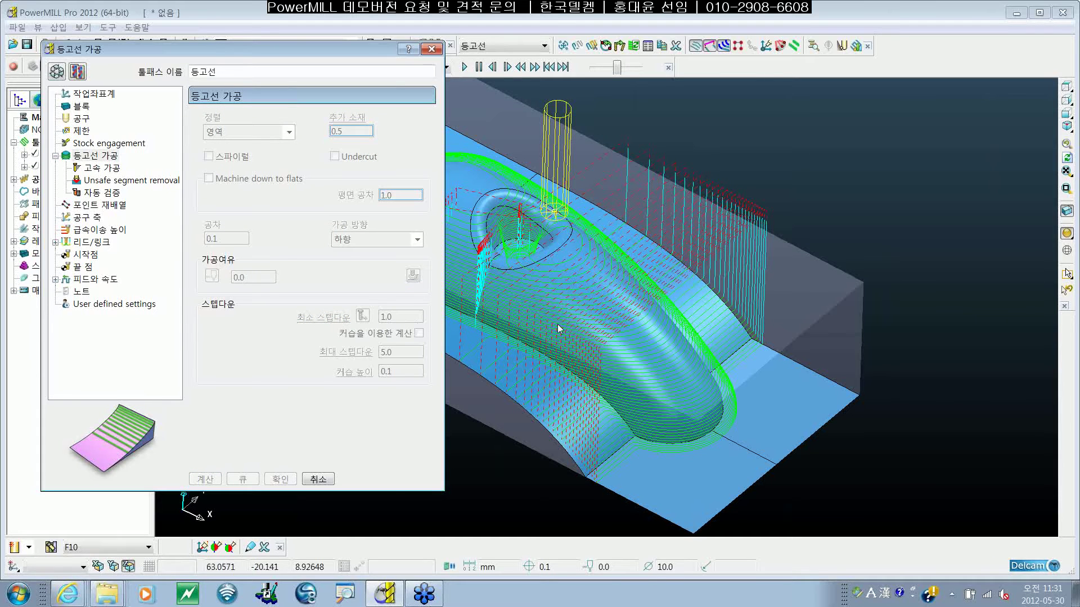
# Step: Hide the lead and link moves of the 등고선 toolpath so only its cutting passes are displayed
pyautogui.keyDown('shift'); pyautogui.moveTo(558, 324); pyautogui.dragTo(686, 324, button='middle'); pyautogui.keyUp('shift')
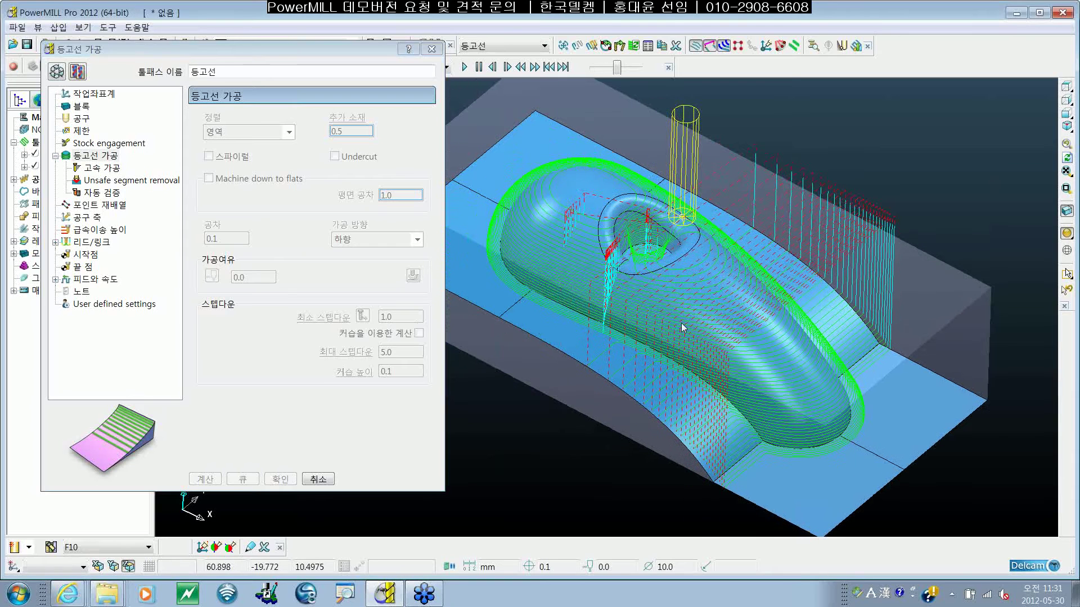
pyautogui.keyDown('shift'); pyautogui.moveTo(656, 379); pyautogui.dragTo(665, 367, button='middle'); pyautogui.keyUp('shift')
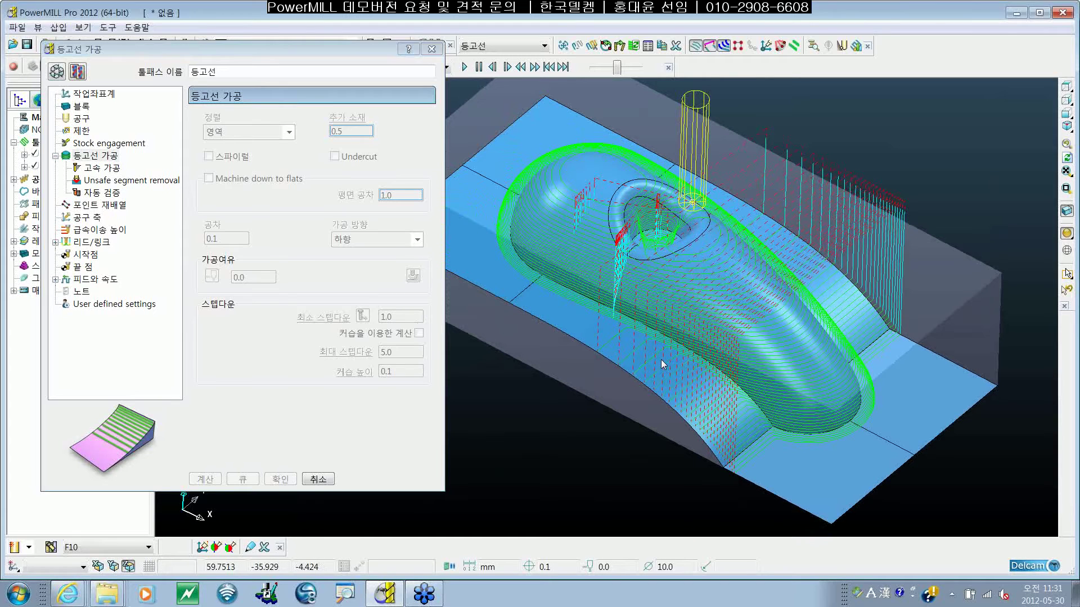
pyautogui.keyDown('shift'); pyautogui.moveTo(746, 392); pyautogui.dragTo(726, 386, button='middle'); pyautogui.keyUp('shift')
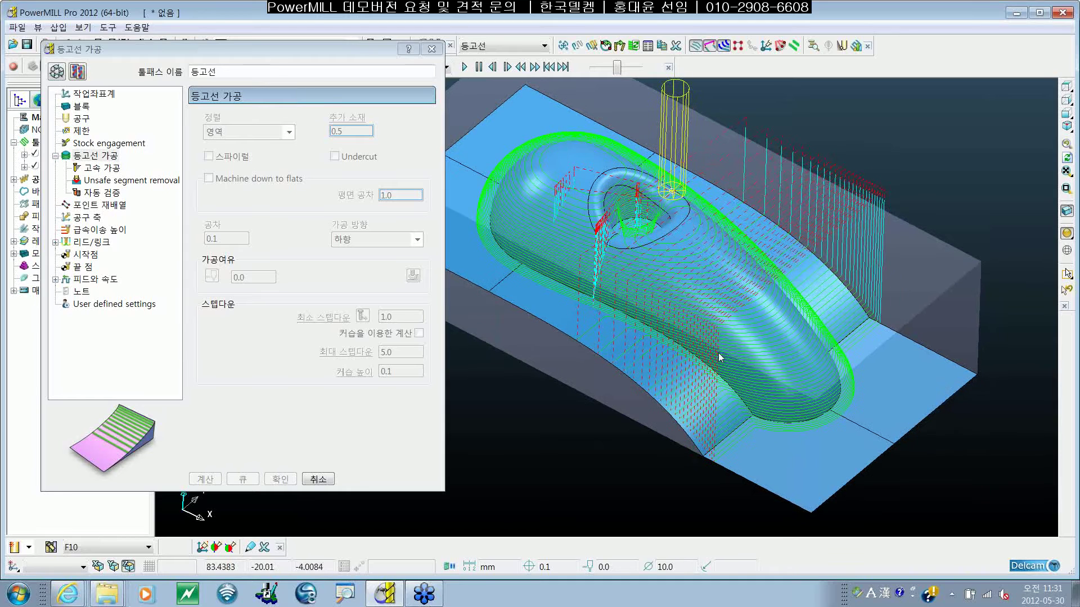
pyautogui.click(709, 45)
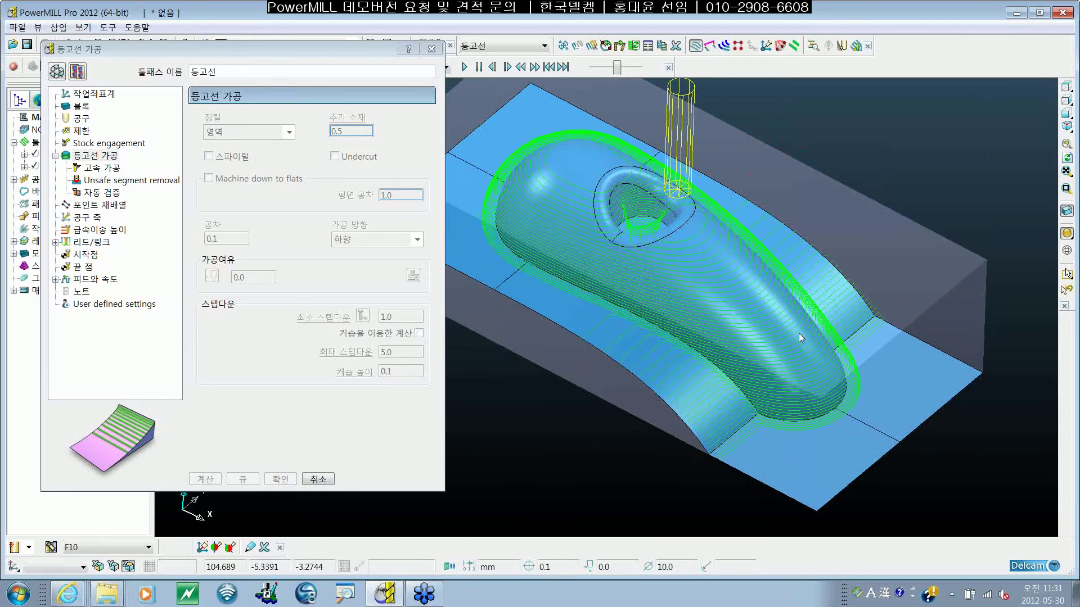
# Step: Examine the spacing of the 등고선 passes on the steep dome walls and the shallow curved surface, including from above
pyautogui.moveTo(799, 333)
pyautogui.mouseDown(button='middle')
pyautogui.moveTo(740, 454)
pyautogui.moveTo(603, 445)
pyautogui.moveTo(562, 396)
pyautogui.moveTo(613, 415)
pyautogui.moveTo(572, 295)
pyautogui.moveTo(714, 426)
pyautogui.mouseUp(button='middle')
pyautogui.scroll(5, 572, 295)
pyautogui.scroll(5, 641, 423)
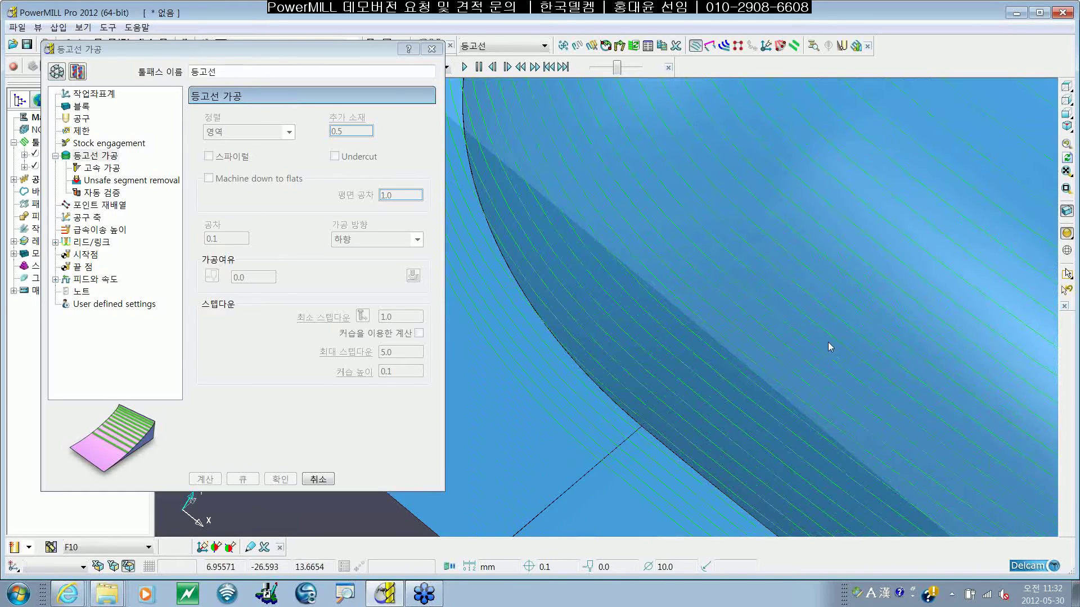
pyautogui.scroll(-8, 855, 293)
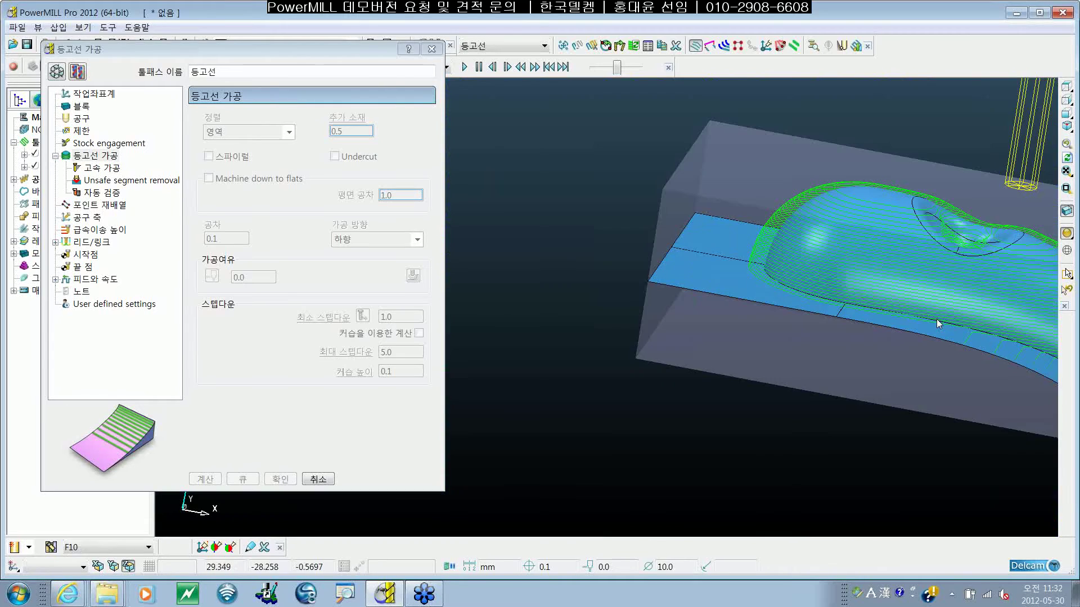
pyautogui.moveTo(936, 319); pyautogui.dragTo(677, 210, button='middle')
pyautogui.scroll(6, 626, 274)
pyautogui.moveTo(626, 274); pyautogui.dragTo(593, 283, button='middle')
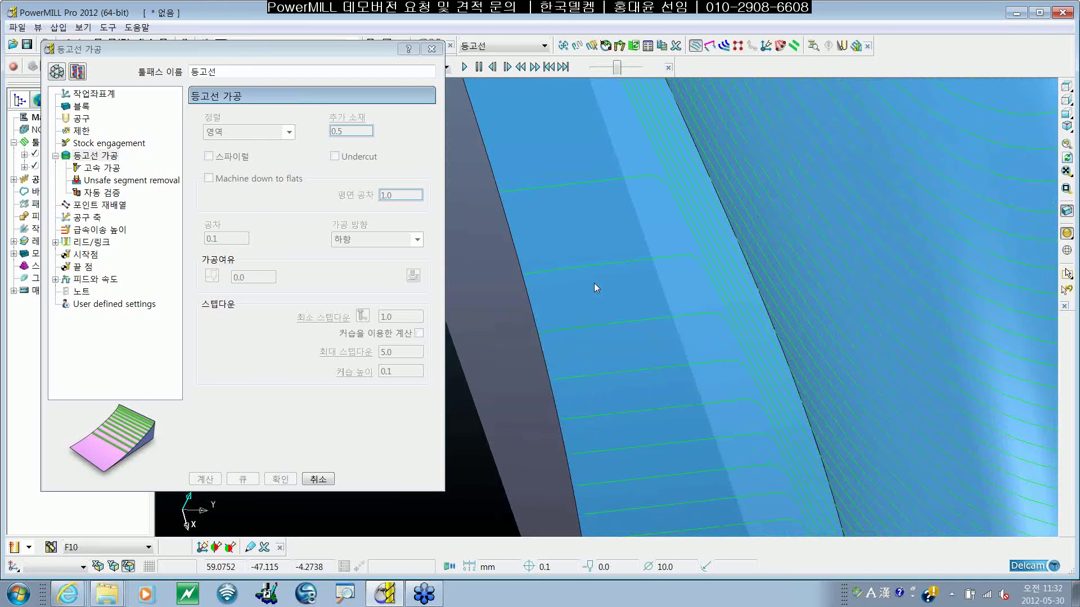
pyautogui.scroll(-6, 594, 282)
pyautogui.hotkey('ctrl', '5')
pyautogui.keyDown('shift'); pyautogui.moveTo(675, 459); pyautogui.dragTo(745, 373, button='middle'); pyautogui.keyUp('shift')
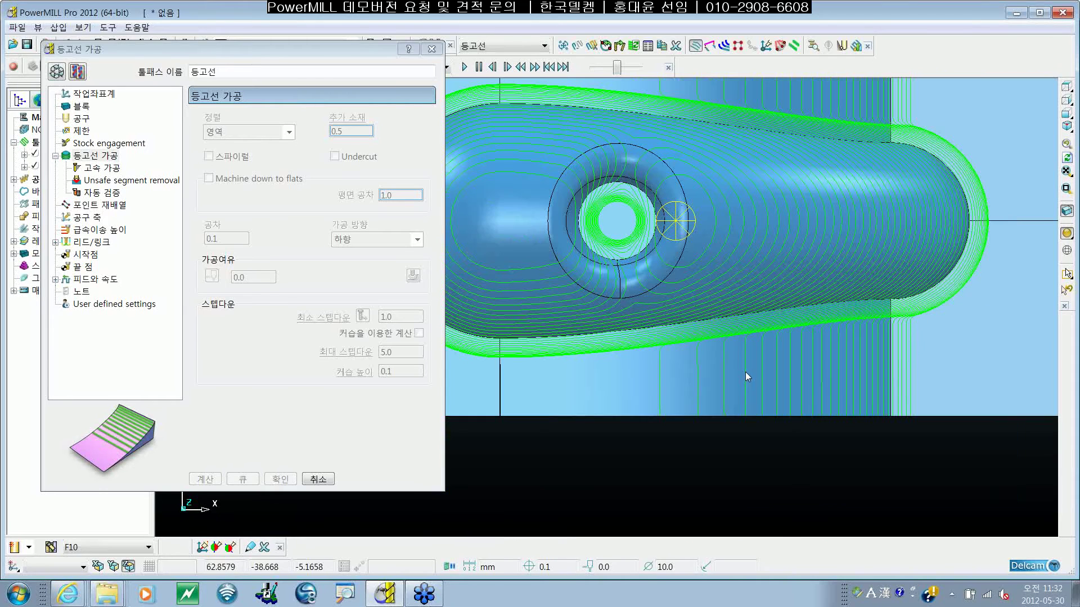
pyautogui.scroll(-1, 717, 398)
pyautogui.scroll(-2, 717, 399)
pyautogui.moveTo(566, 386); pyautogui.dragTo(784, 339, button='middle')
pyautogui.scroll(4, 749, 336)
pyautogui.scroll(-1, 775, 293)
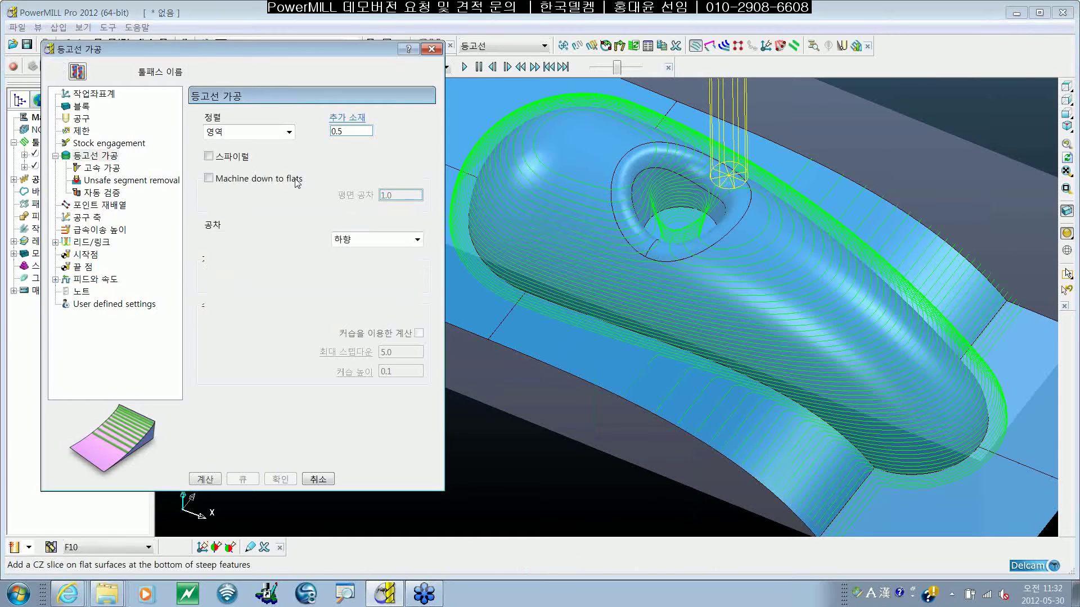
# Step: Review the corner arc conversion (코너 원호 변환) in the high-speed machining settings against the rounded pass corners at the dome's base
pyautogui.keyDown('shift'); pyautogui.moveTo(820, 369); pyautogui.dragTo(738, 308, button='middle'); pyautogui.keyUp('shift')
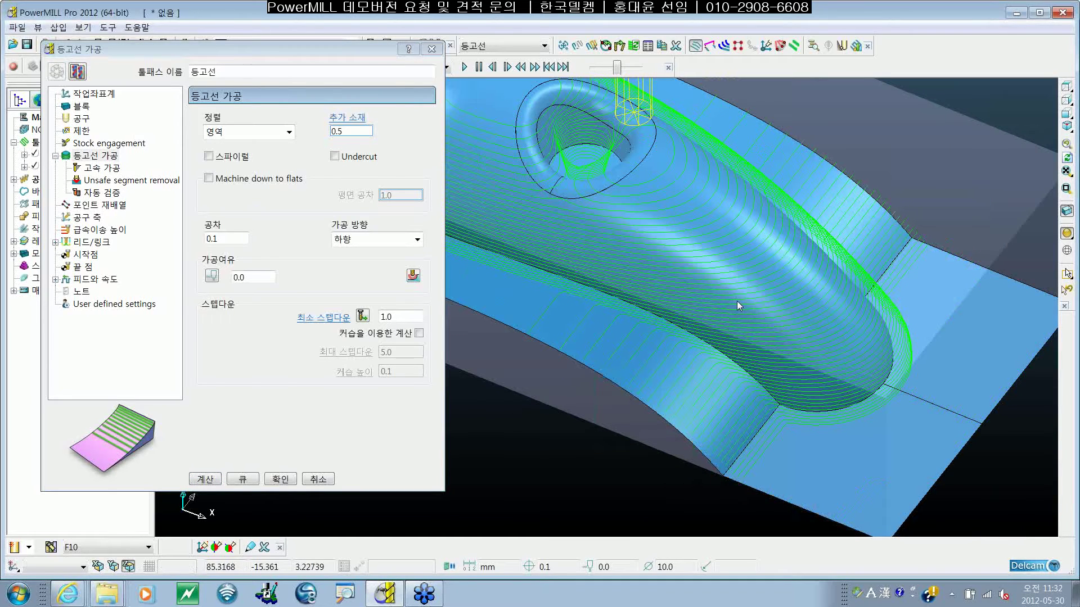
pyautogui.keyDown('shift'); pyautogui.moveTo(633, 275); pyautogui.dragTo(668, 269, button='middle'); pyautogui.keyUp('shift')
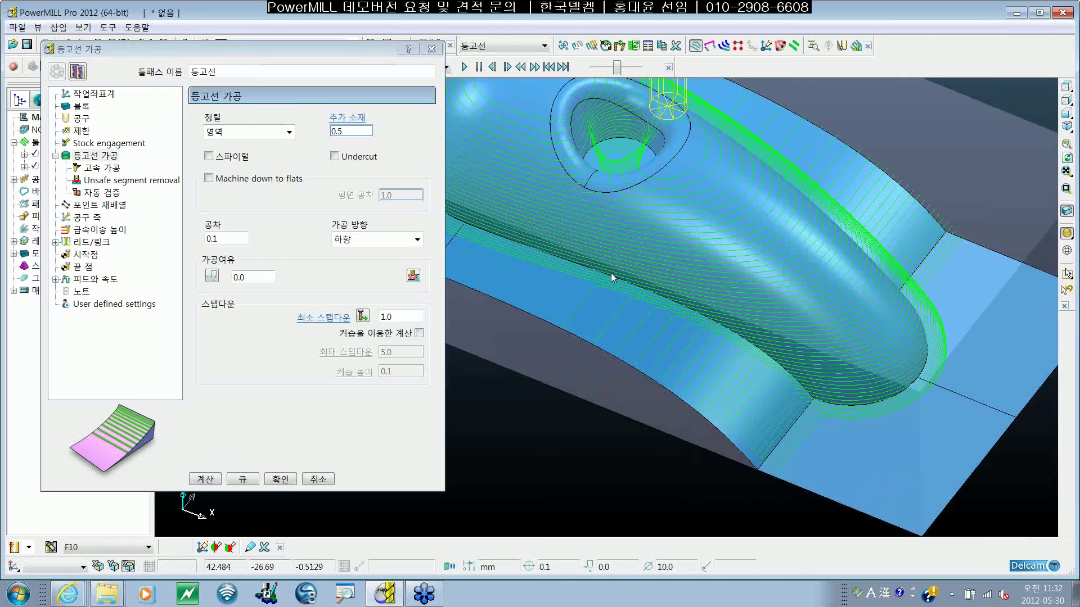
pyautogui.scroll(5, 611, 272)
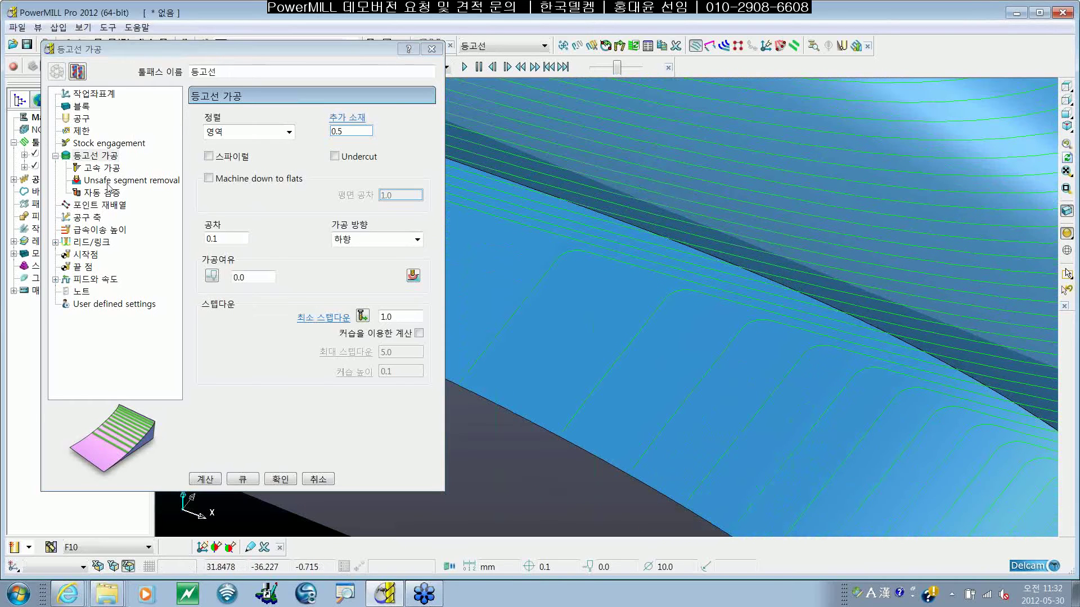
pyautogui.click(89, 170)
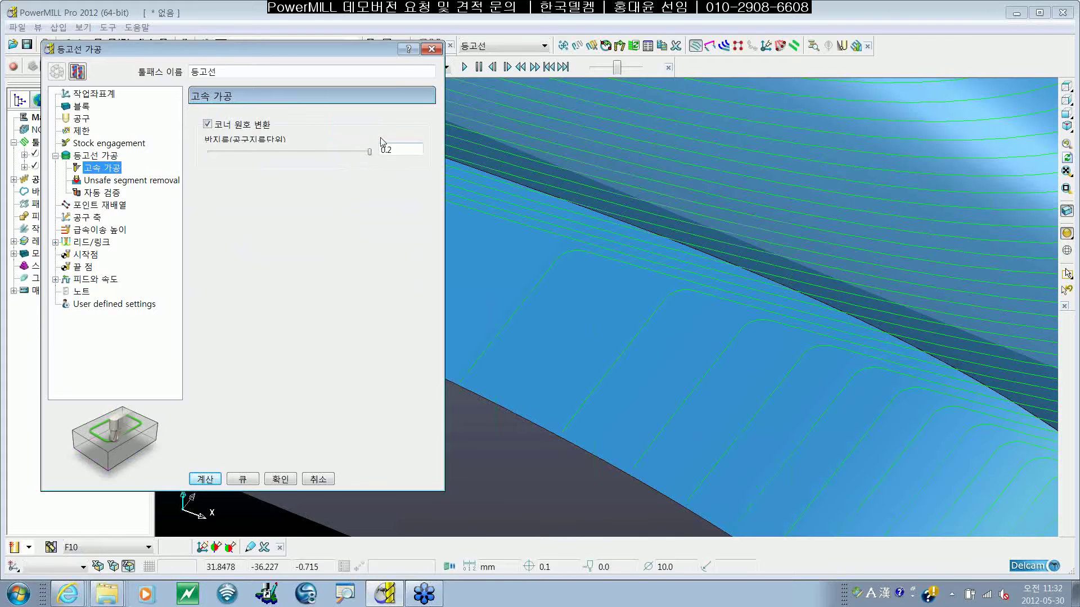
pyautogui.scroll(1, 770, 262)
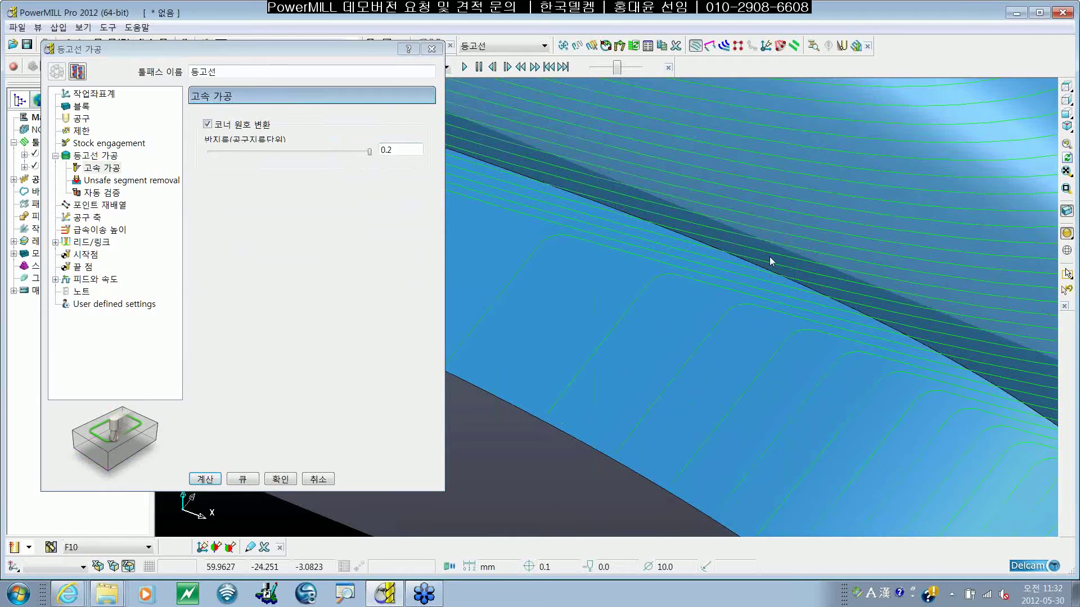
pyautogui.scroll(1, 770, 308)
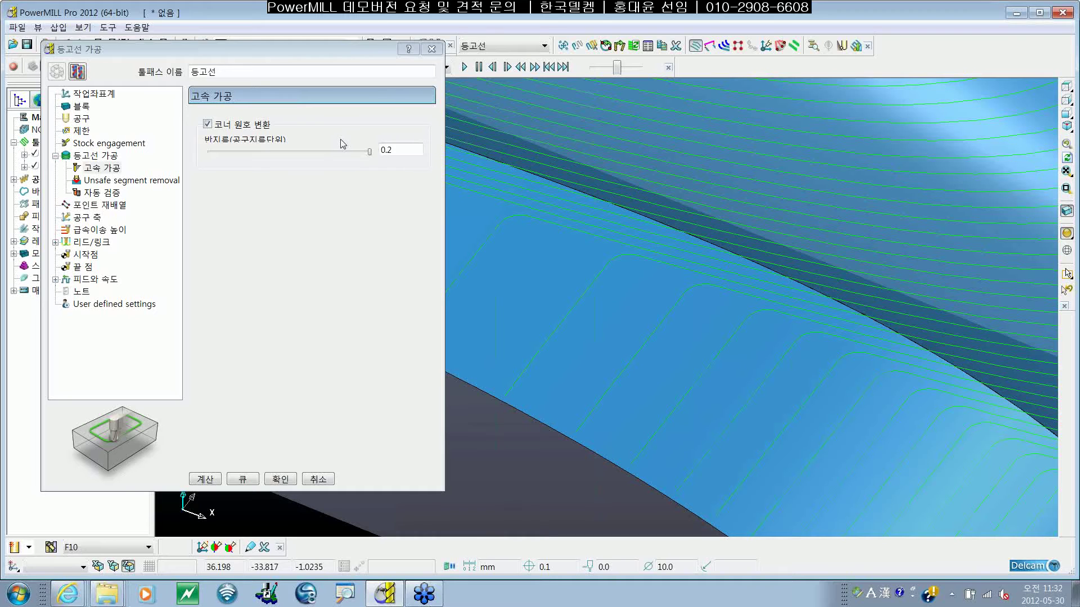
pyautogui.click(107, 157)
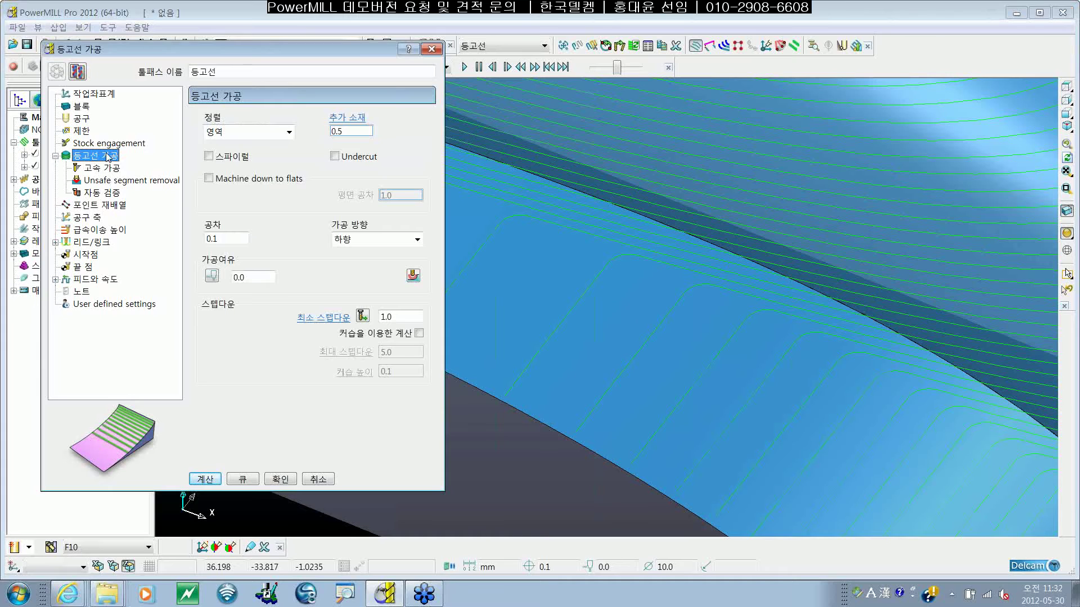
pyautogui.moveTo(686, 332); pyautogui.dragTo(815, 376, button='middle')
pyautogui.scroll(-5, 814, 370)
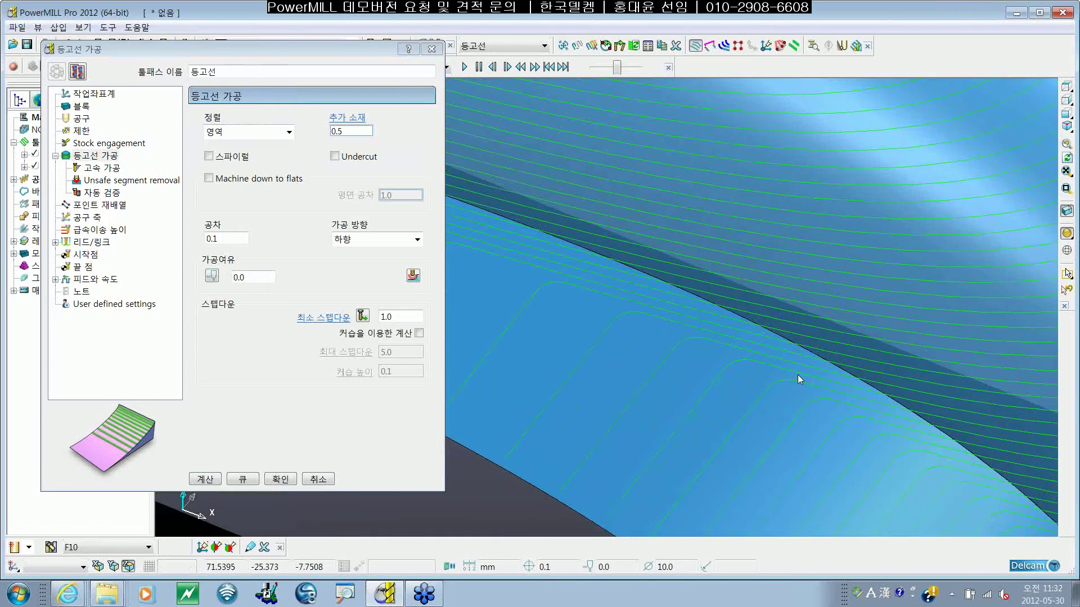
pyautogui.scroll(5, 755, 365)
pyautogui.keyDown('shift'); pyautogui.moveTo(764, 363); pyautogui.dragTo(731, 366, button='middle'); pyautogui.keyUp('shift')
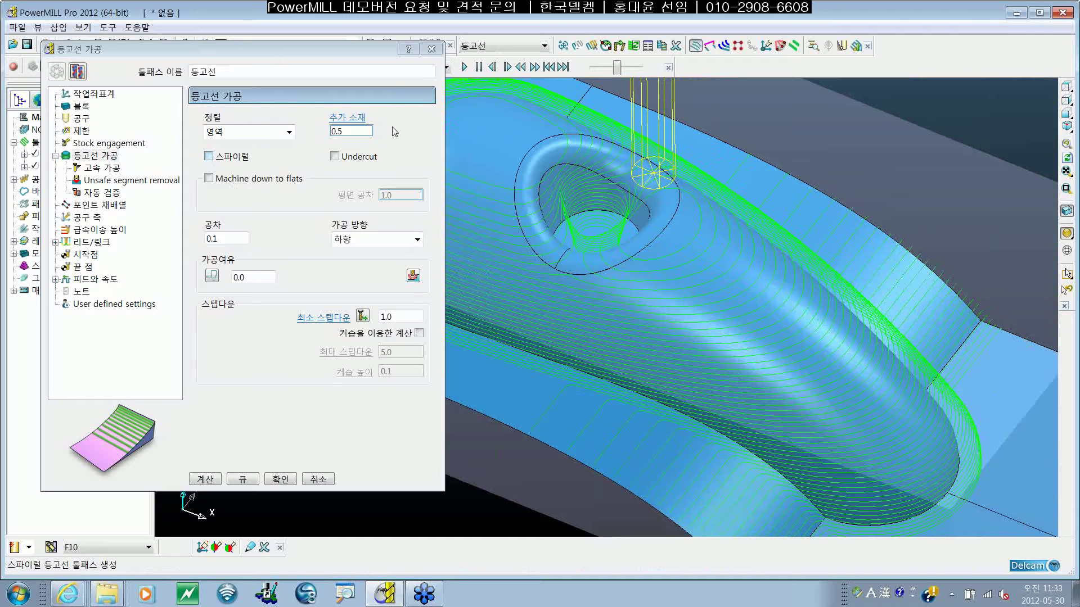
# Step: Show the 등고선 toolpath's lead and link moves and examine the plunges and rapids between levels near the dome's pocket
pyautogui.click(710, 46)
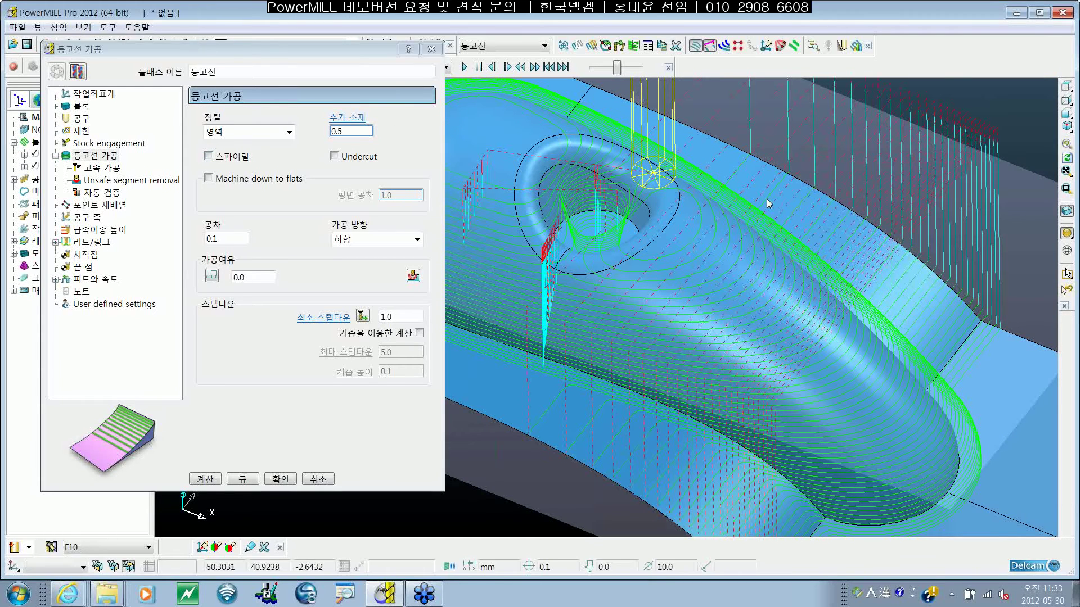
pyautogui.keyDown('shift'); pyautogui.moveTo(667, 296); pyautogui.dragTo(712, 266, button='middle'); pyautogui.keyUp('shift')
pyautogui.keyDown('shift'); pyautogui.moveTo(645, 285); pyautogui.dragTo(677, 272, button='middle'); pyautogui.keyUp('shift')
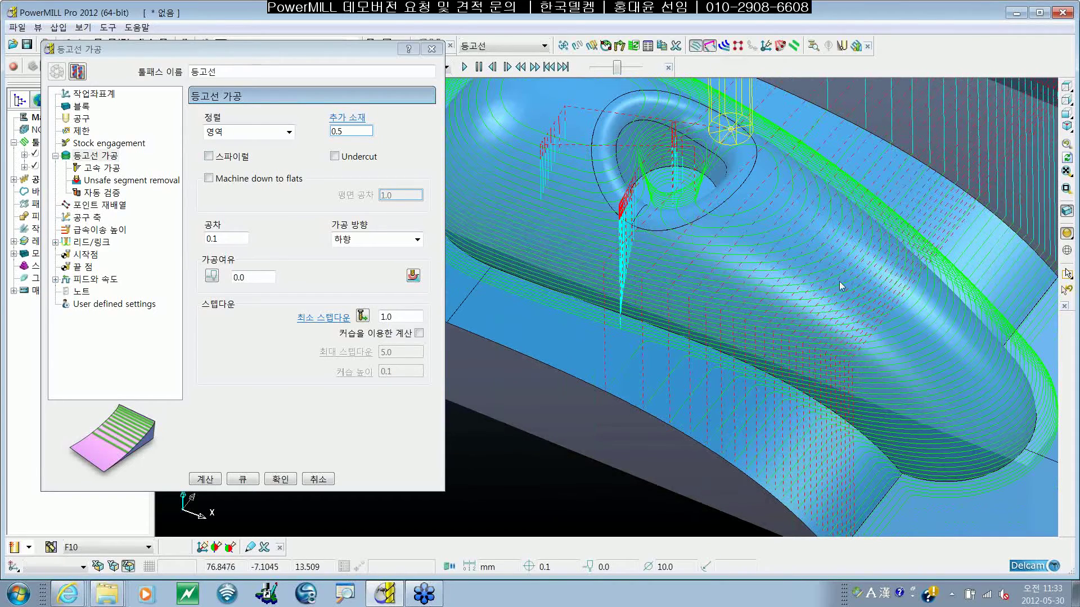
pyautogui.moveTo(838, 282); pyautogui.dragTo(633, 282, button='middle')
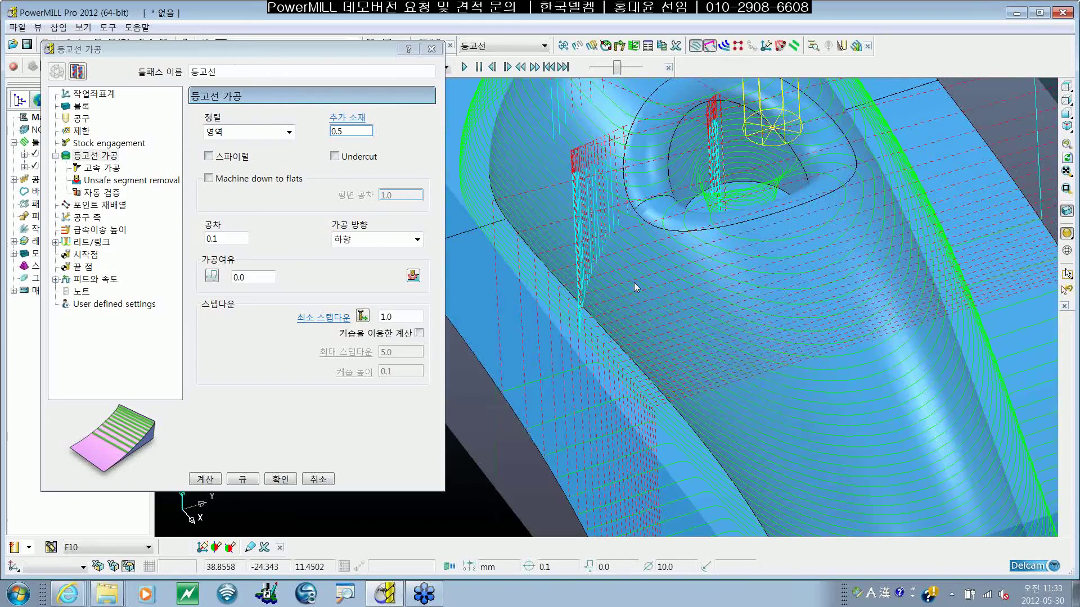
pyautogui.scroll(2, 647, 254)
pyautogui.scroll(2, 646, 288)
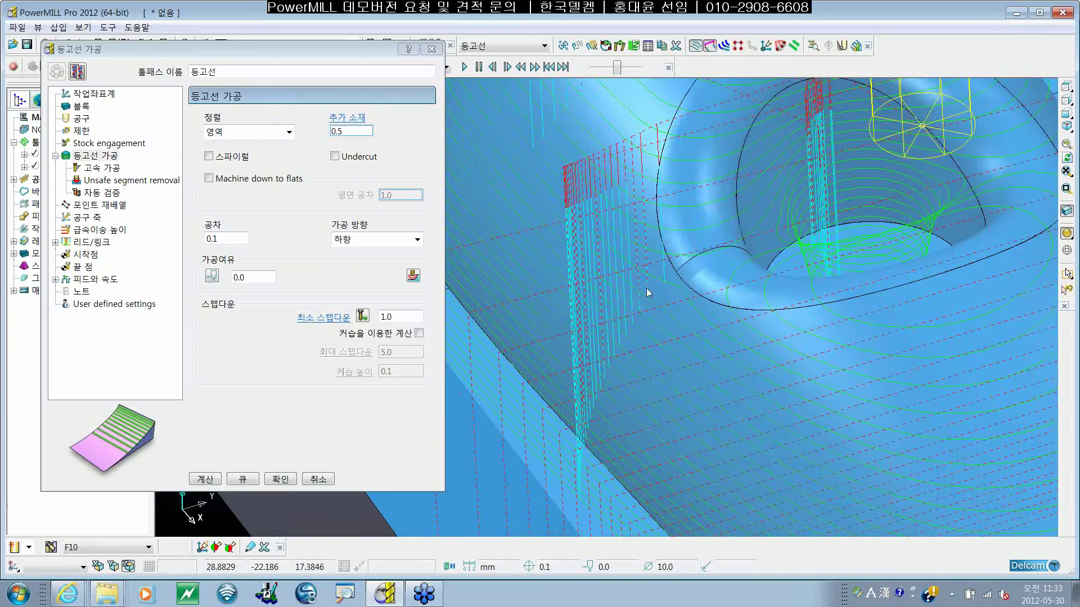
pyautogui.moveTo(646, 287); pyautogui.dragTo(711, 281, button='middle')
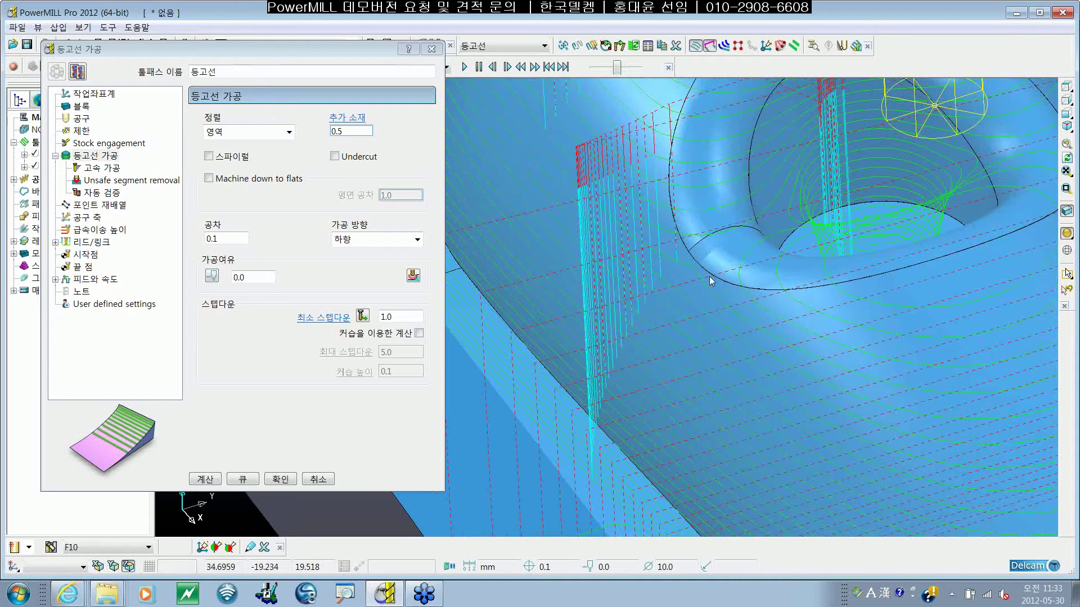
pyautogui.moveTo(711, 281); pyautogui.dragTo(739, 280, button='middle')
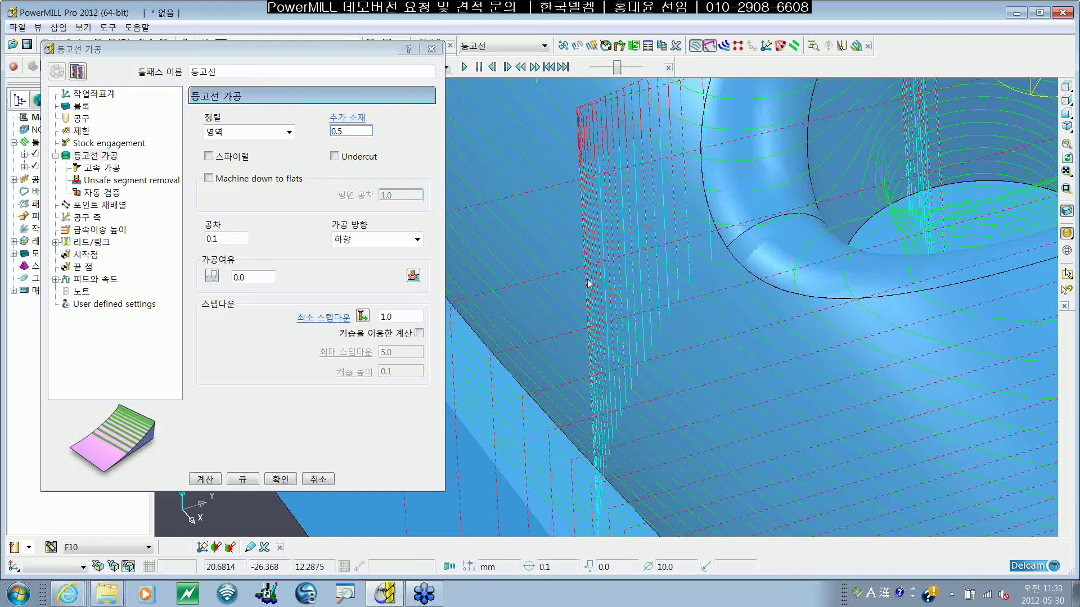
pyautogui.keyDown('shift'); pyautogui.moveTo(850, 309); pyautogui.dragTo(761, 303, button='middle'); pyautogui.keyUp('shift')
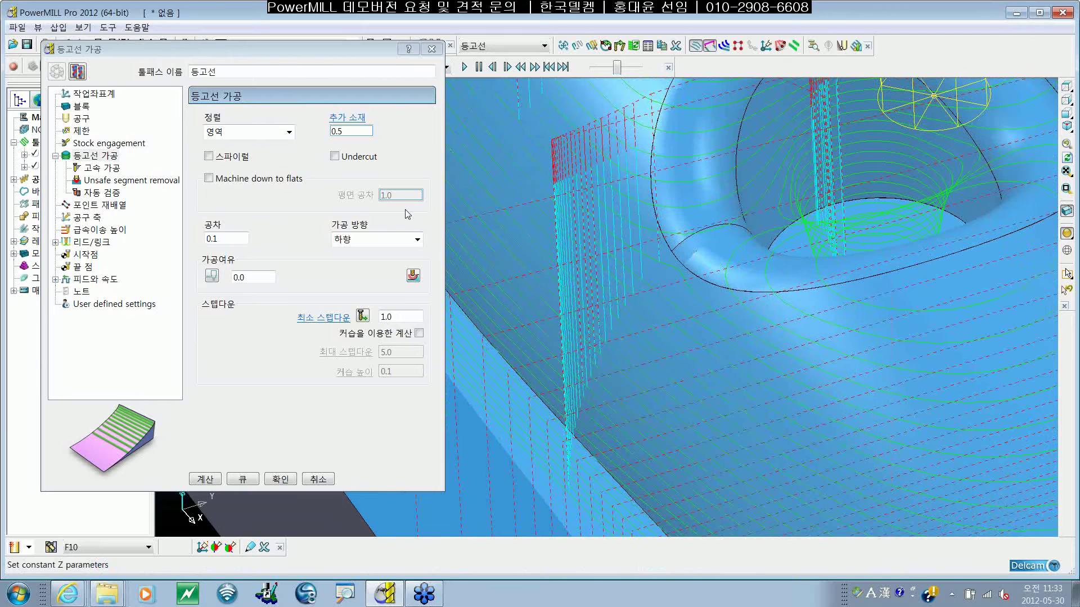
# Step: Turn on the spiral option (스파이럴) for the 등고선 toolpath and recalculate it
pyautogui.click(208, 156)
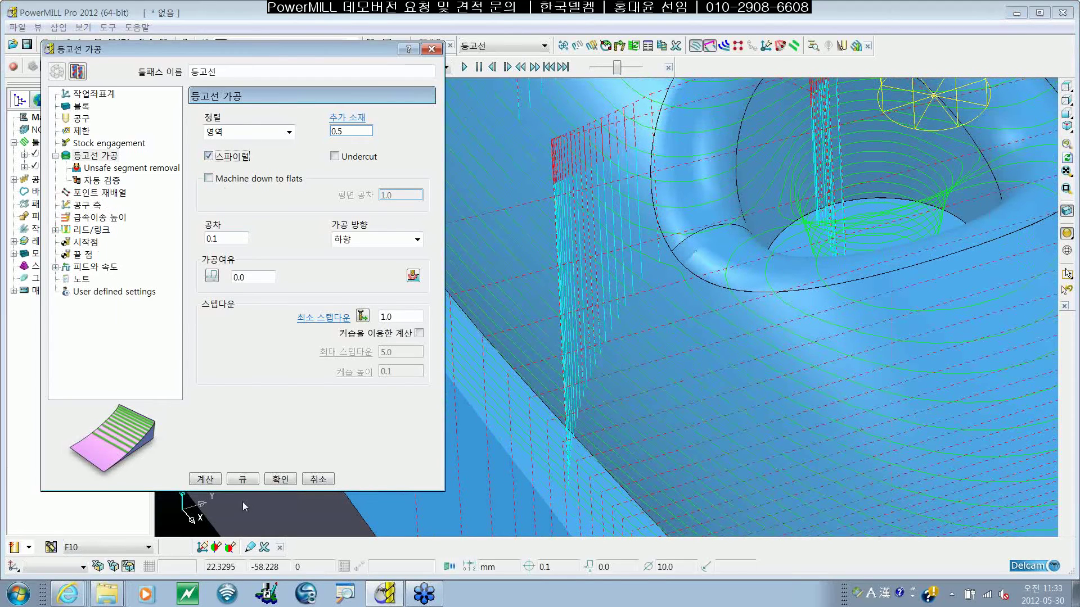
pyautogui.click(206, 479)
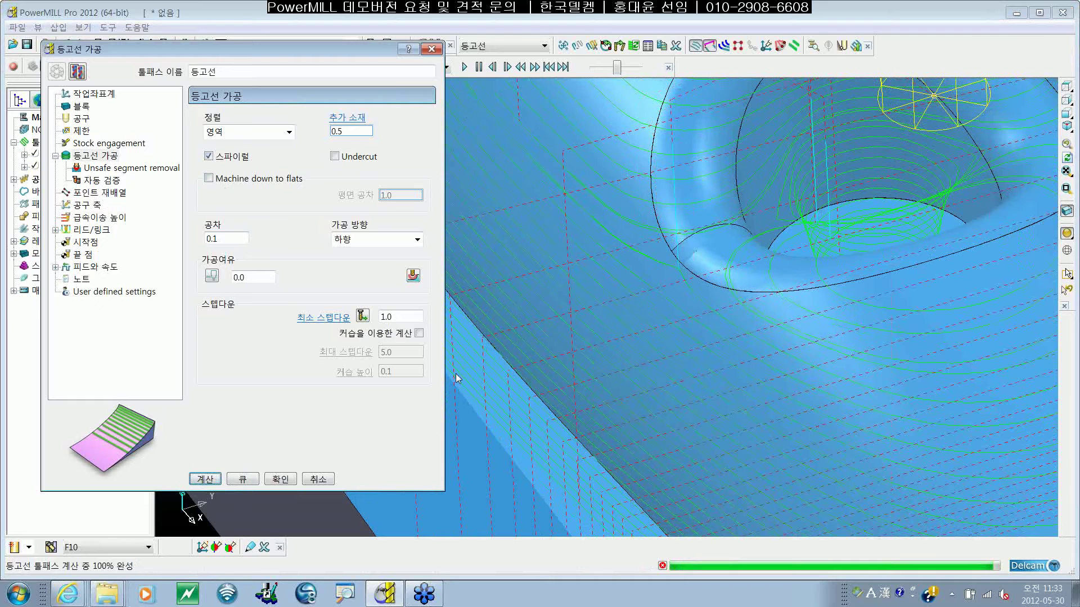
pyautogui.keyDown('shift'); pyautogui.moveTo(669, 346); pyautogui.dragTo(664, 303, button='middle'); pyautogui.keyUp('shift')
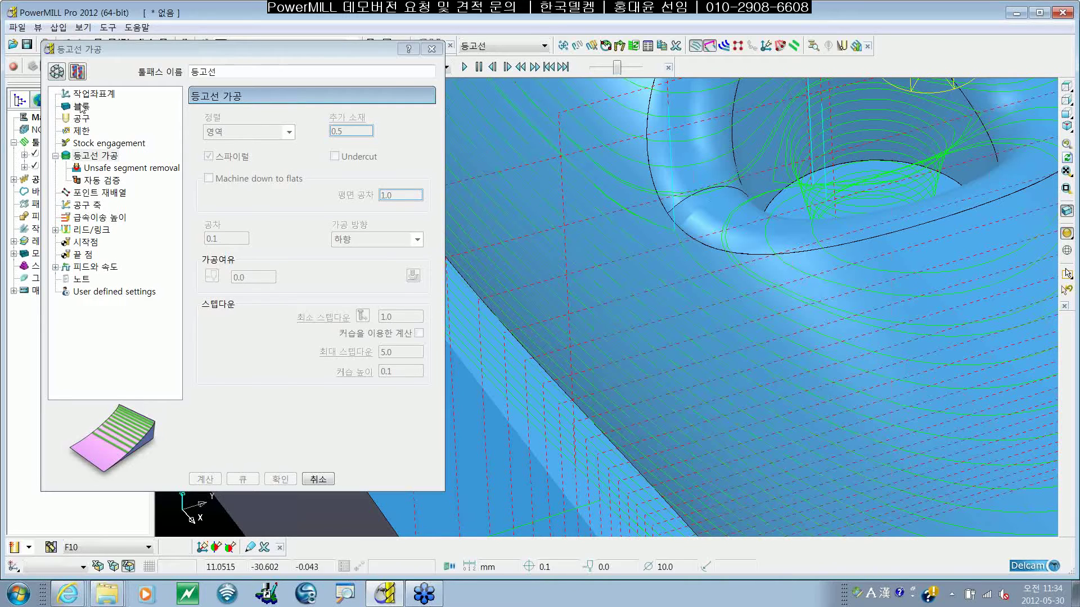
# Step: Reopen the 등고선 toolpath for editing and review its Machine down to flats and minimum stepdown (최소 스텝다운) settings against the model
pyautogui.click(56, 70)
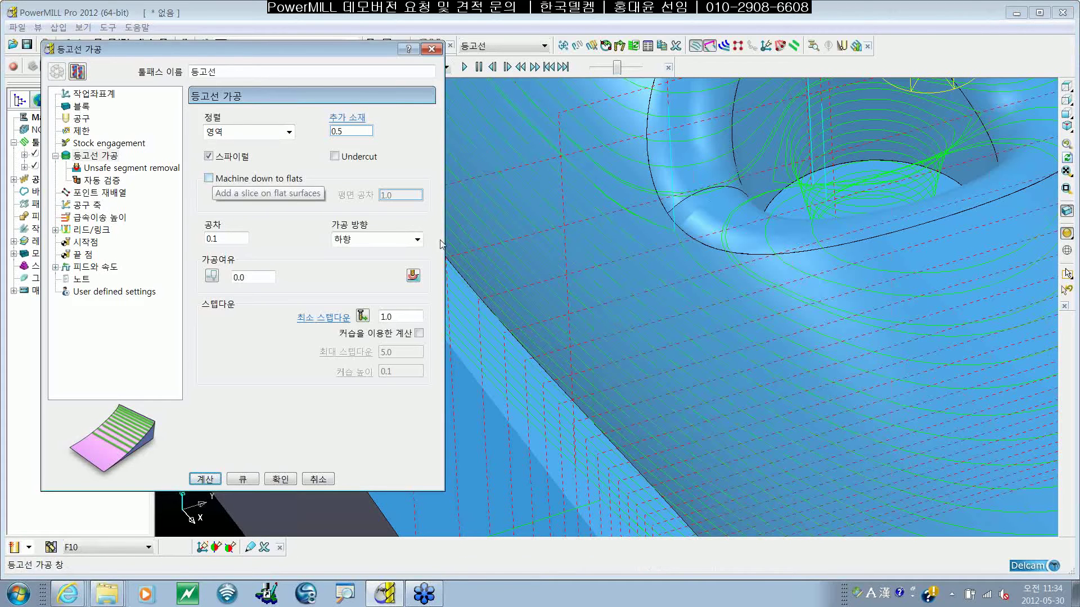
pyautogui.keyDown('shift'); pyautogui.moveTo(715, 297); pyautogui.dragTo(720, 293, button='middle'); pyautogui.keyUp('shift')
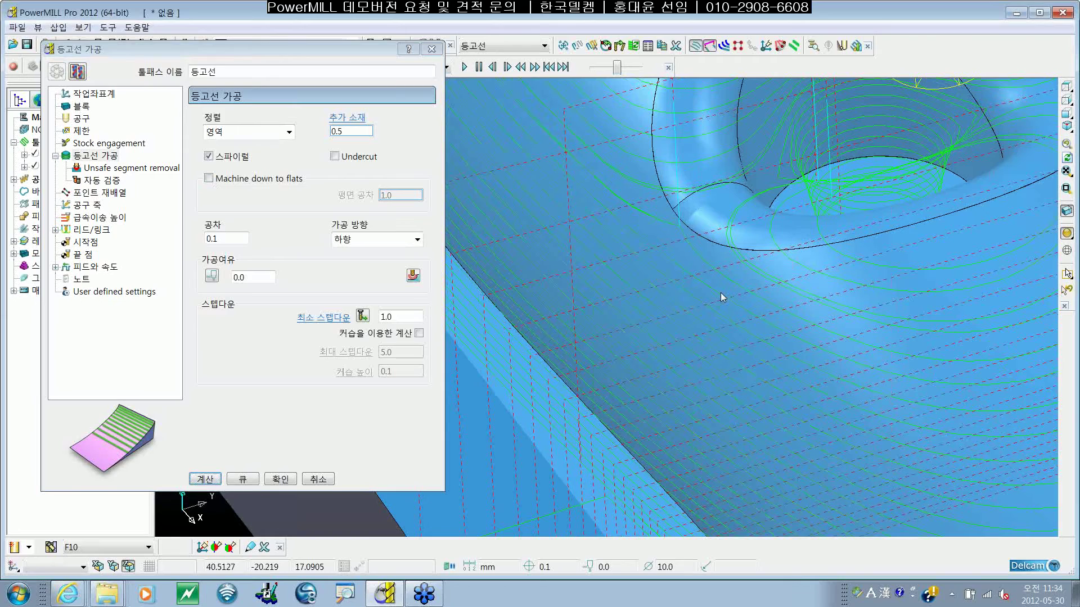
pyautogui.scroll(-5, 720, 292)
pyautogui.keyDown('shift'); pyautogui.moveTo(797, 377); pyautogui.dragTo(698, 348, button='middle'); pyautogui.keyUp('shift')
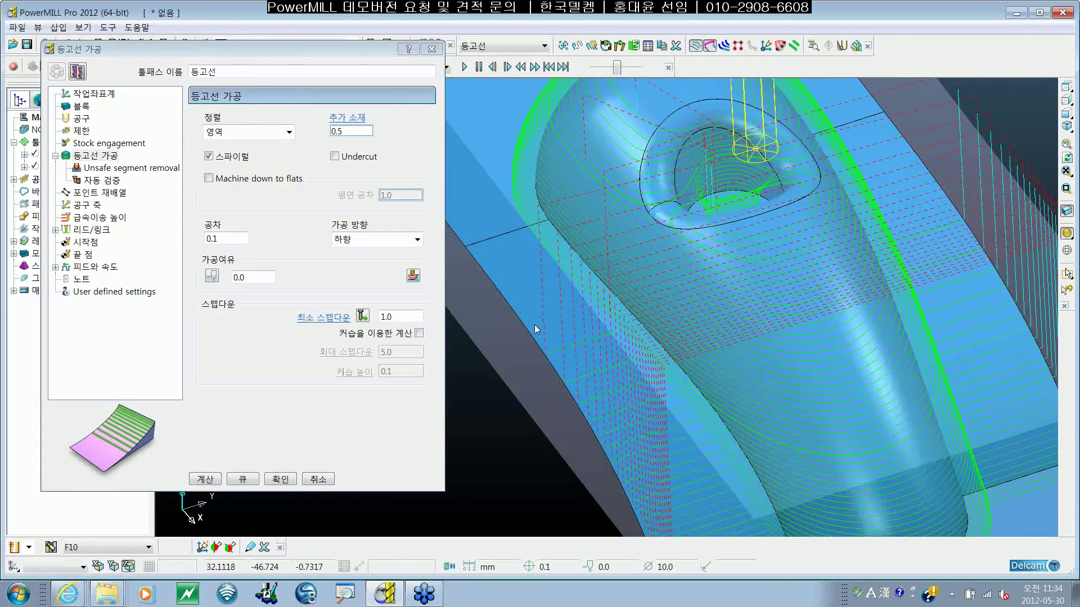
pyautogui.click(386, 289)
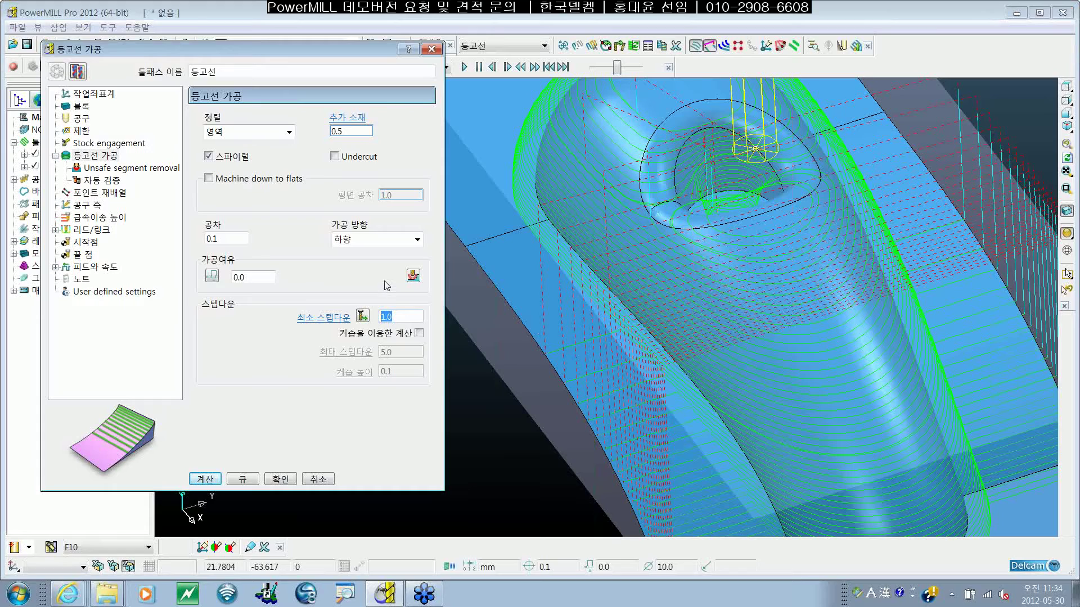
pyautogui.moveTo(616, 335); pyautogui.dragTo(618, 312, button='middle')
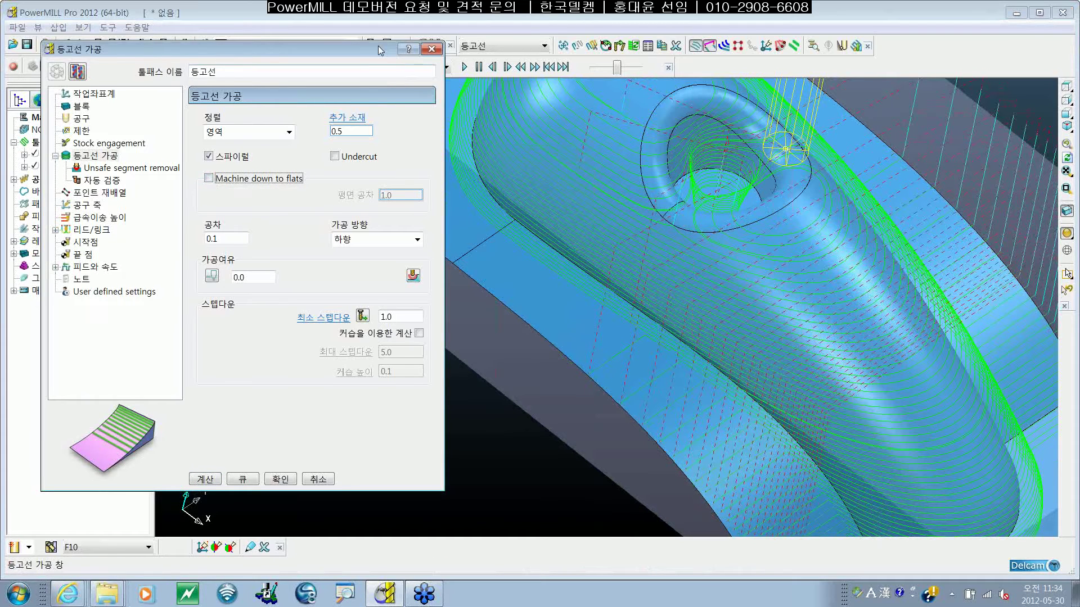
pyautogui.moveTo(383, 50); pyautogui.dragTo(371, 121)
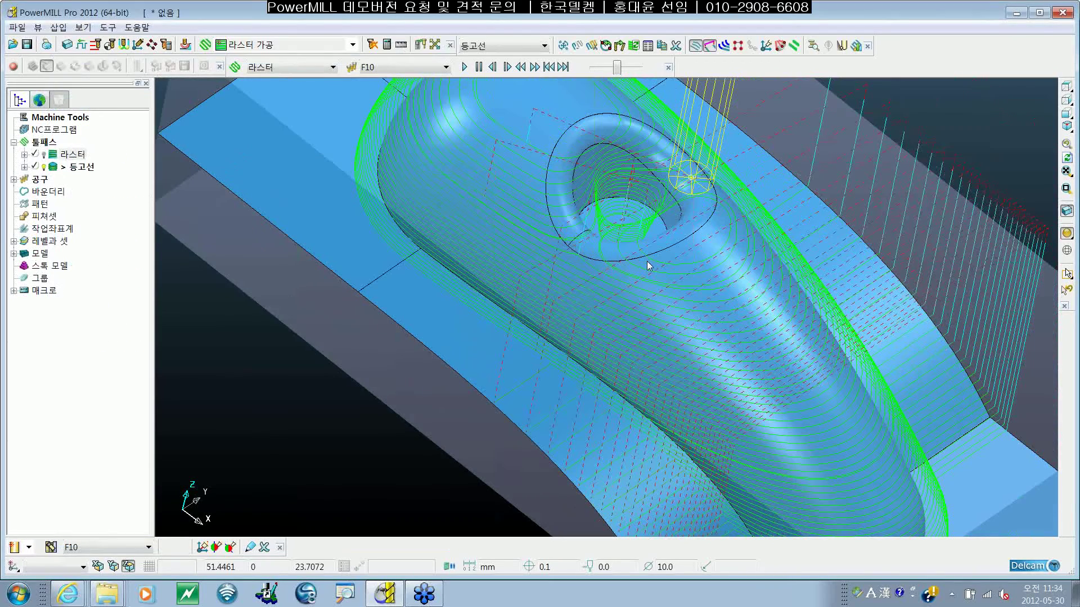
# Step: View the 등고선 toolpath by Z height and filter the levels to flats only (평면 만)
pyautogui.keyDown('shift'); pyautogui.moveTo(711, 326); pyautogui.dragTo(679, 318, button='middle'); pyautogui.keyUp('shift')
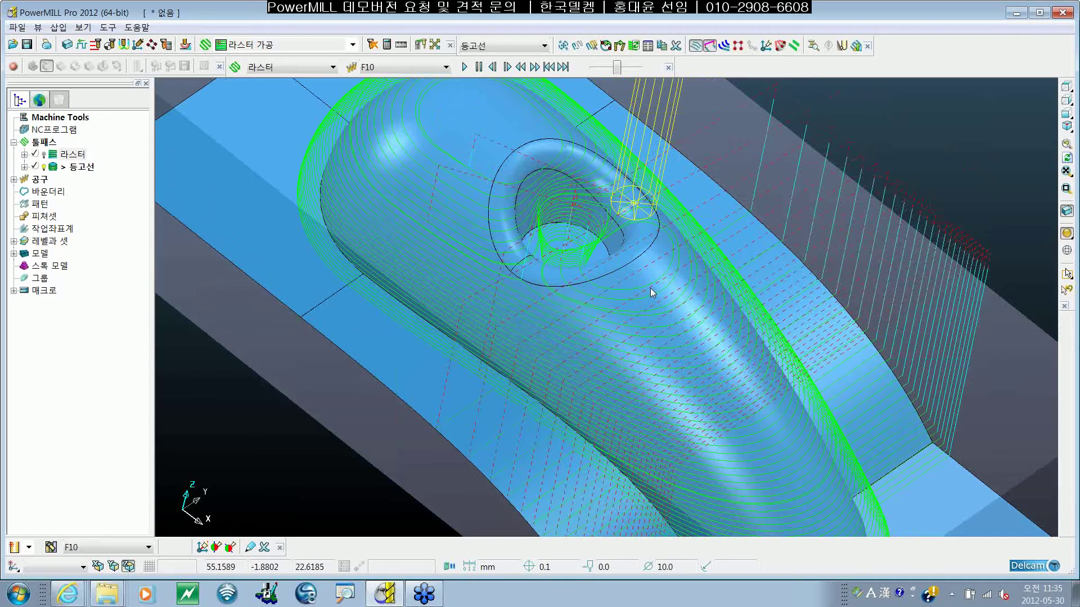
pyautogui.keyDown('shift'); pyautogui.moveTo(646, 288); pyautogui.dragTo(664, 288, button='middle'); pyautogui.keyUp('shift')
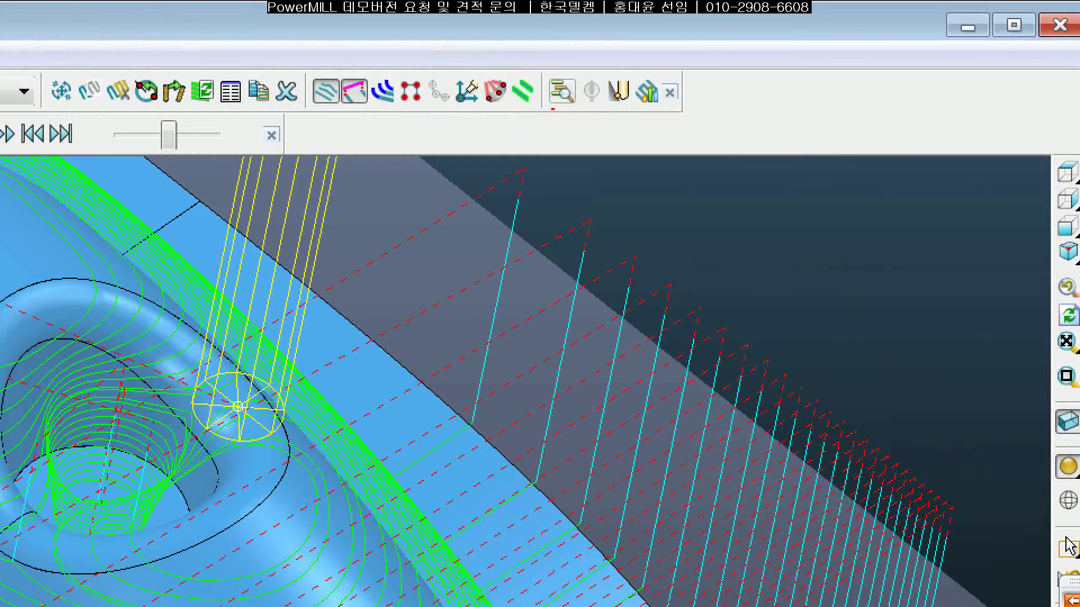
pyautogui.moveTo(801, 66); pyautogui.dragTo(792, 67)
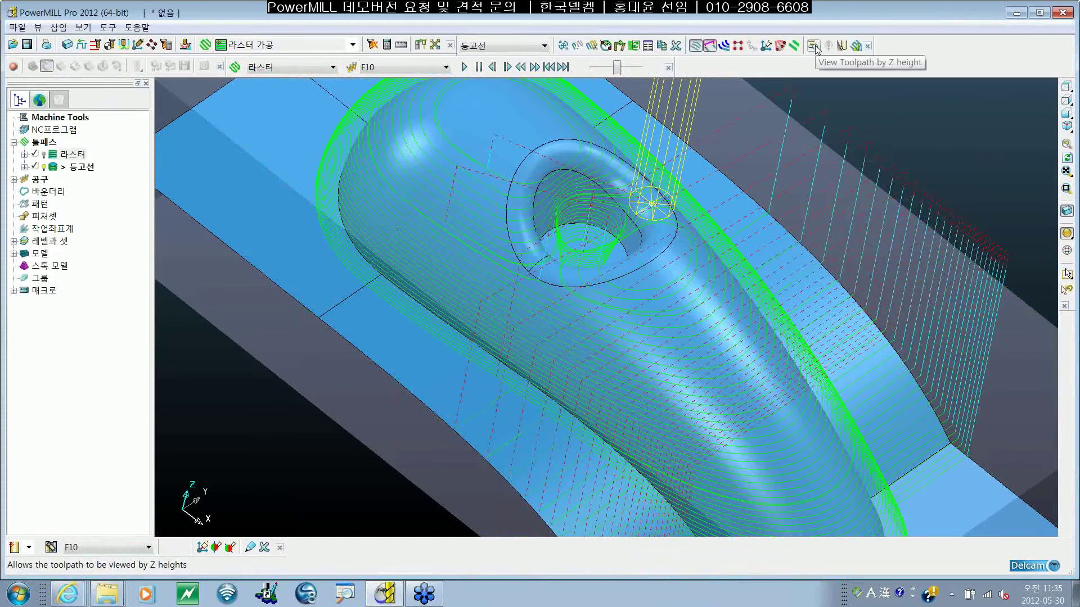
pyautogui.click(815, 47)
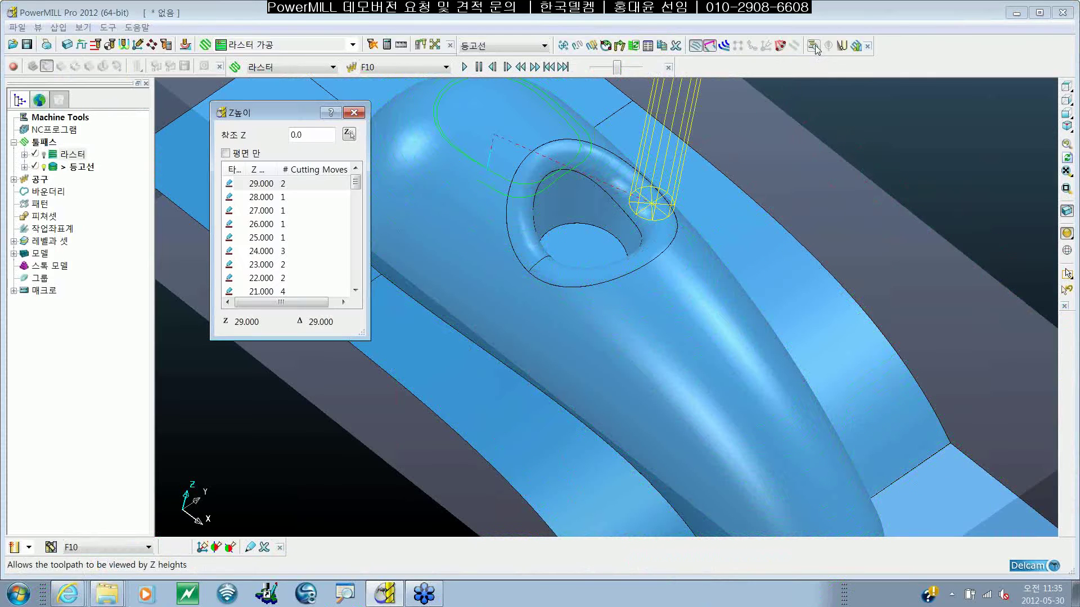
pyautogui.moveTo(356, 190)
pyautogui.mouseDown()
pyautogui.moveTo(356, 277)
pyautogui.moveTo(356, 188)
pyautogui.mouseUp()
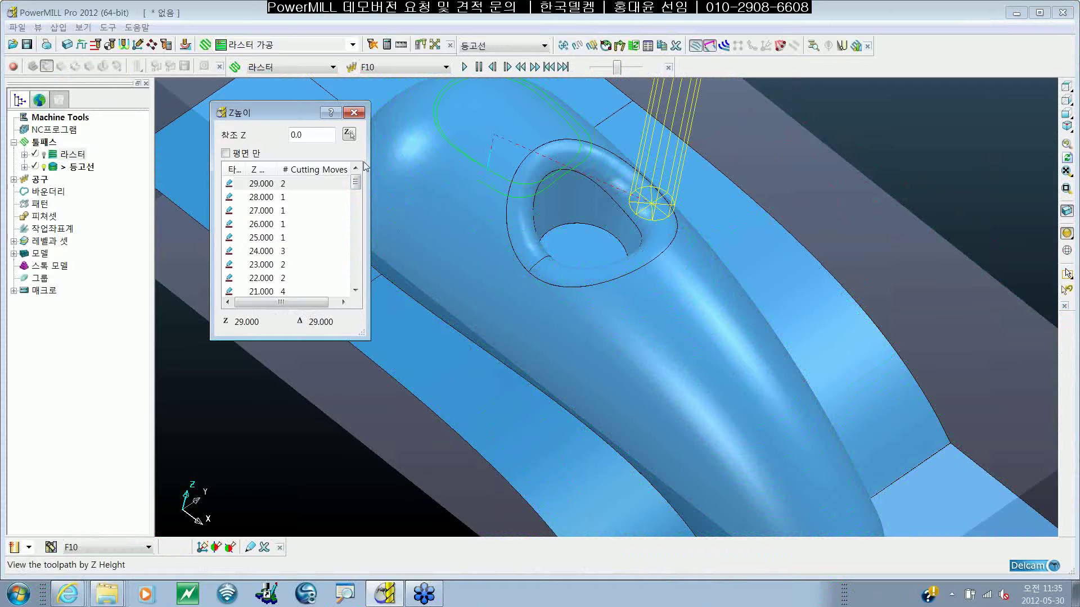
pyautogui.click(225, 153)
pyautogui.click(226, 154)
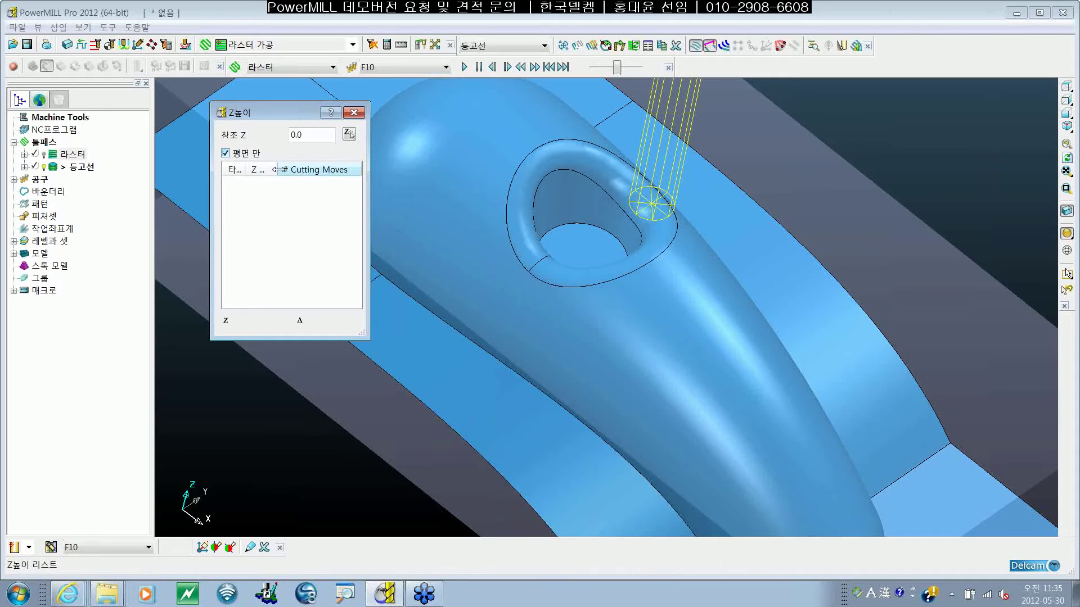
pyautogui.click(353, 112)
# Step: Turn on Machine down to flats for the 등고선 toolpath with a flat tolerance (평면 공차) of 1.0 and recalculate it
pyautogui.moveTo(757, 241); pyautogui.dragTo(599, 288, button='middle')
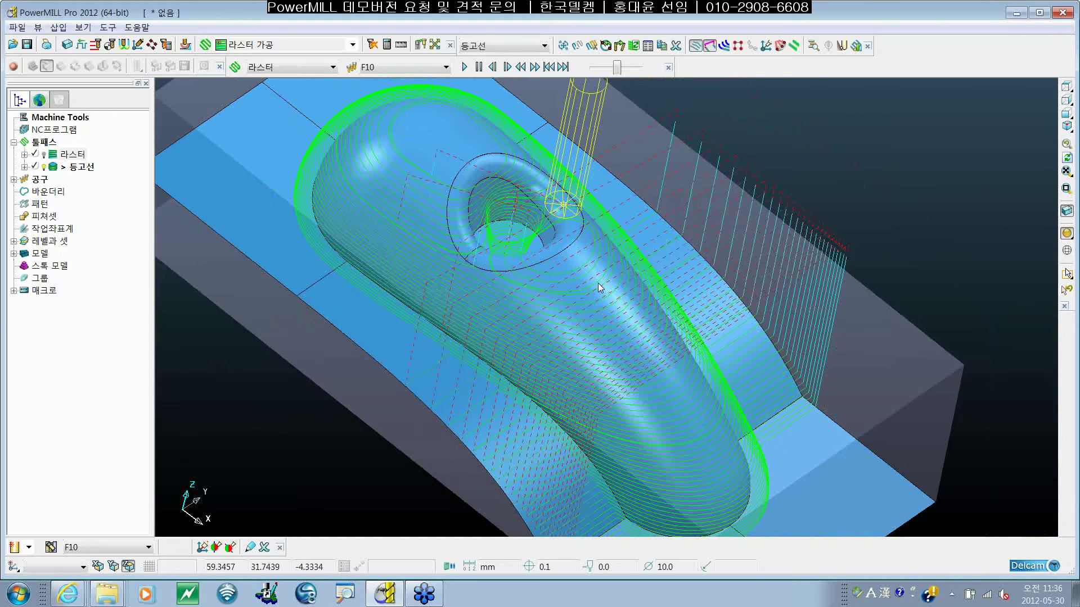
pyautogui.rightClick(68, 168)
pyautogui.click(120, 237)
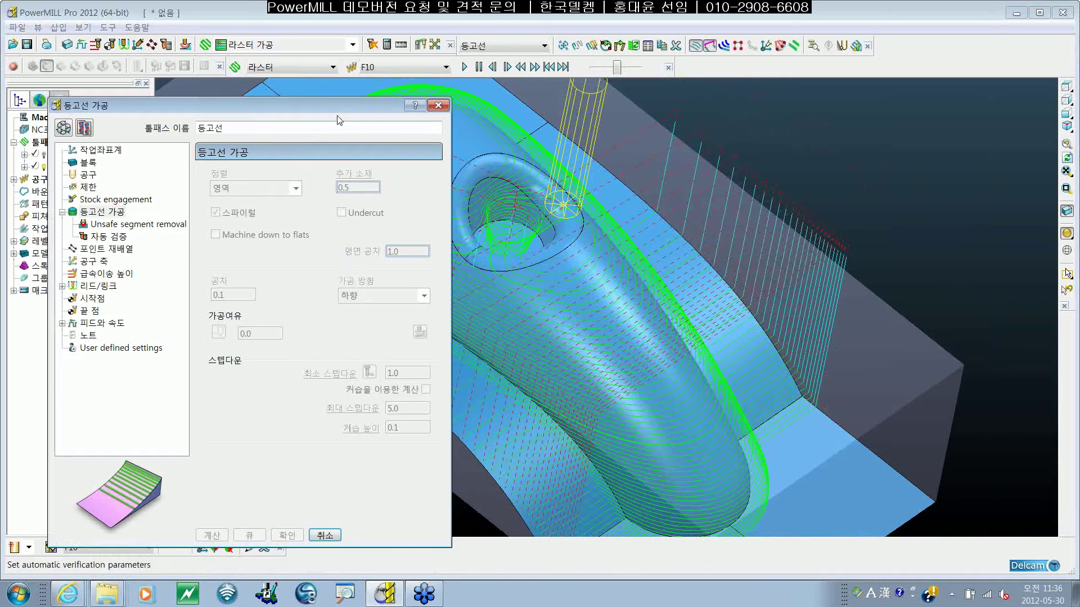
pyautogui.moveTo(350, 109); pyautogui.dragTo(497, 66)
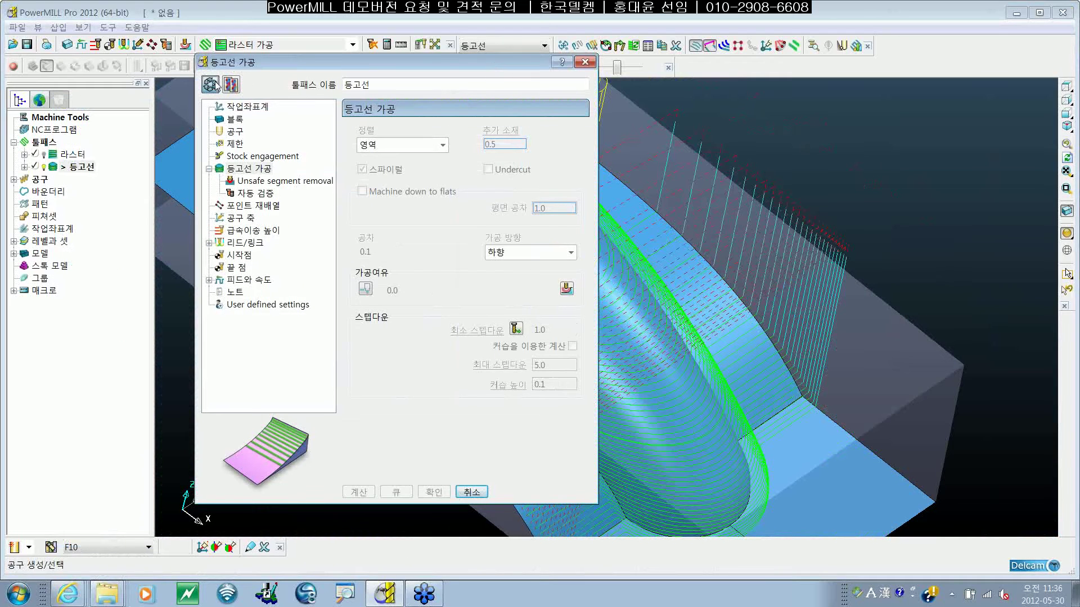
pyautogui.moveTo(316, 65); pyautogui.dragTo(281, 60)
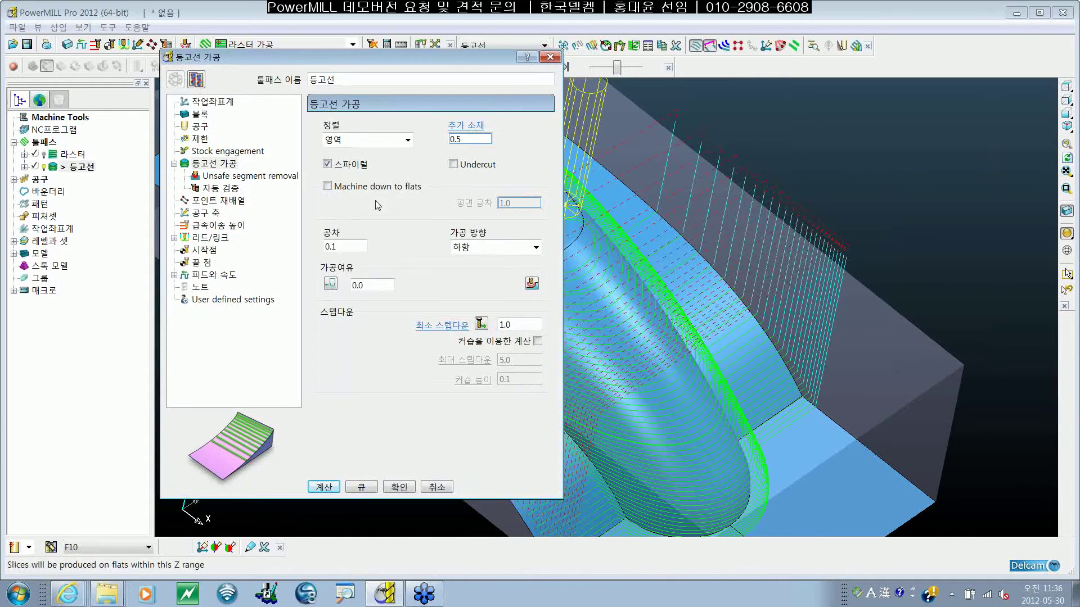
pyautogui.click(327, 187)
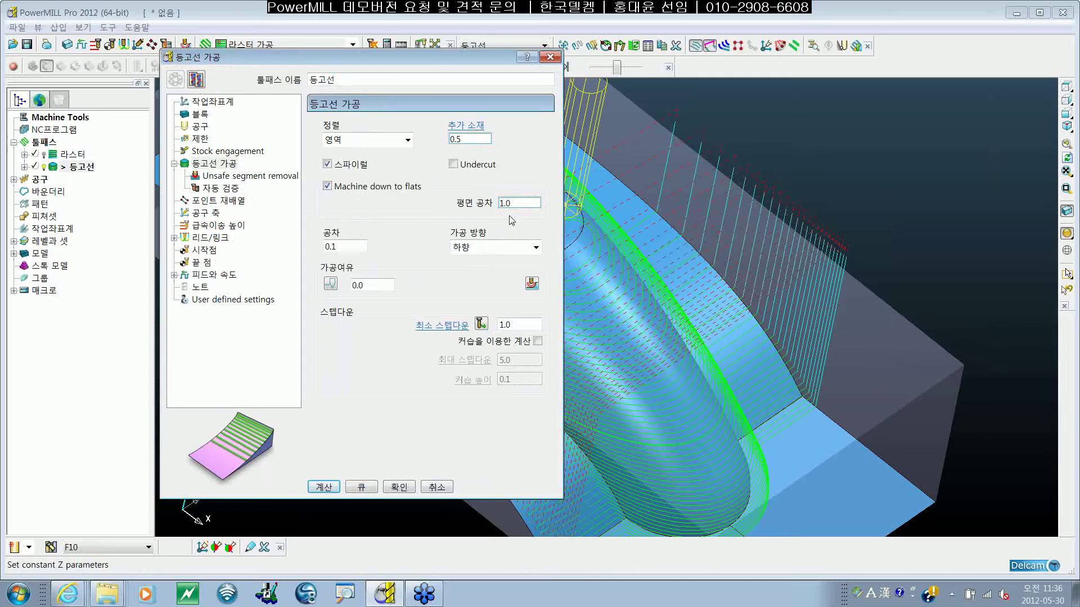
pyautogui.moveTo(518, 203); pyautogui.dragTo(361, 203)
pyautogui.click(324, 487)
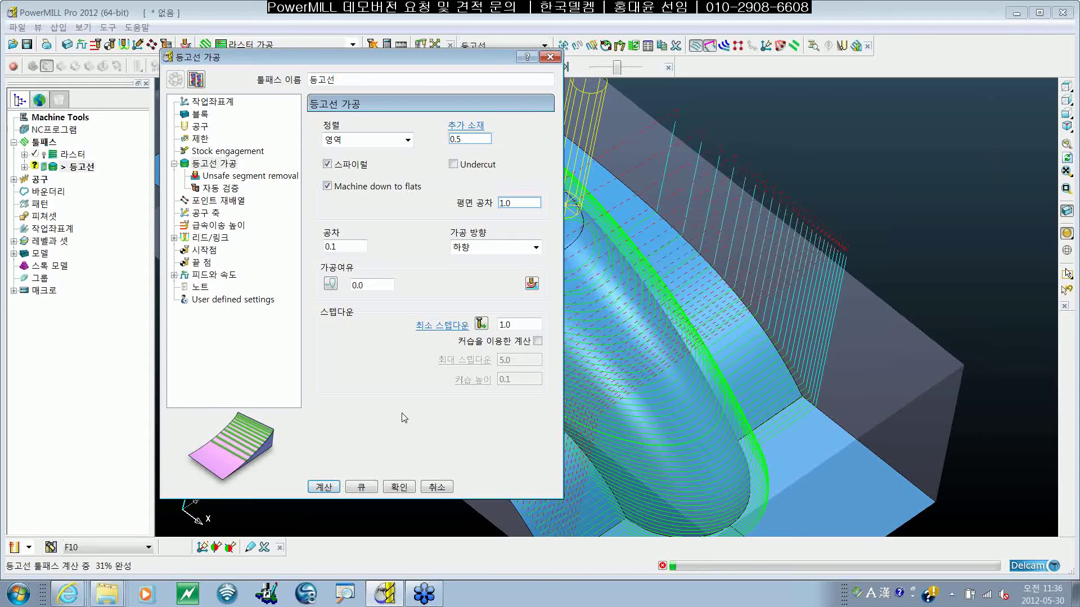
pyautogui.click(551, 59)
# Step: List only the flat Z heights of the recalculated toolpath and display its passes at Z 0 and Z -25
pyautogui.moveTo(768, 282); pyautogui.dragTo(742, 289, button='middle')
pyautogui.click(813, 47)
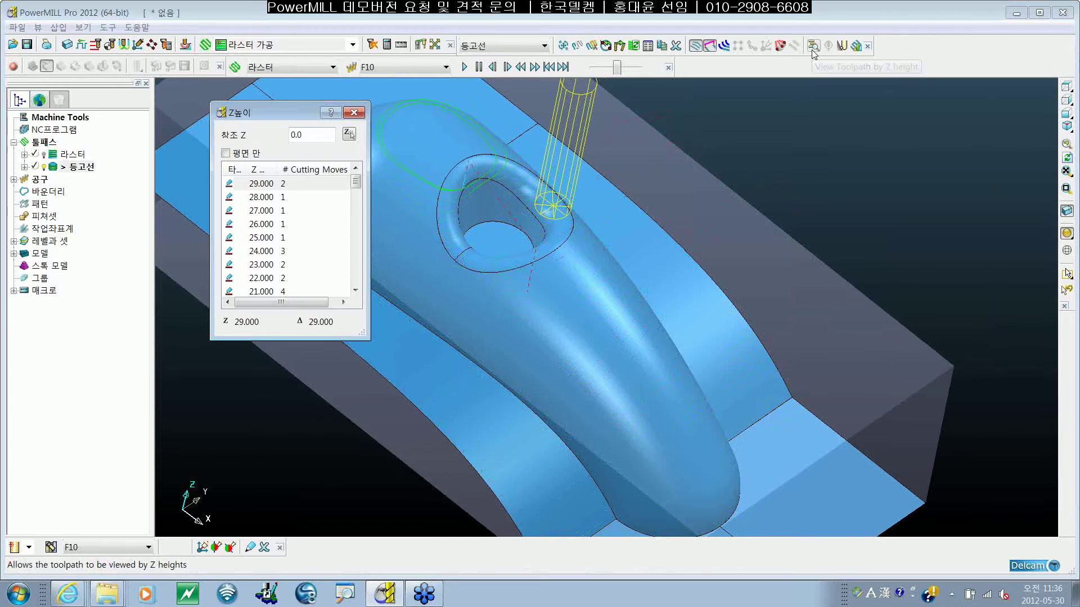
pyautogui.click(228, 155)
pyautogui.click(227, 154)
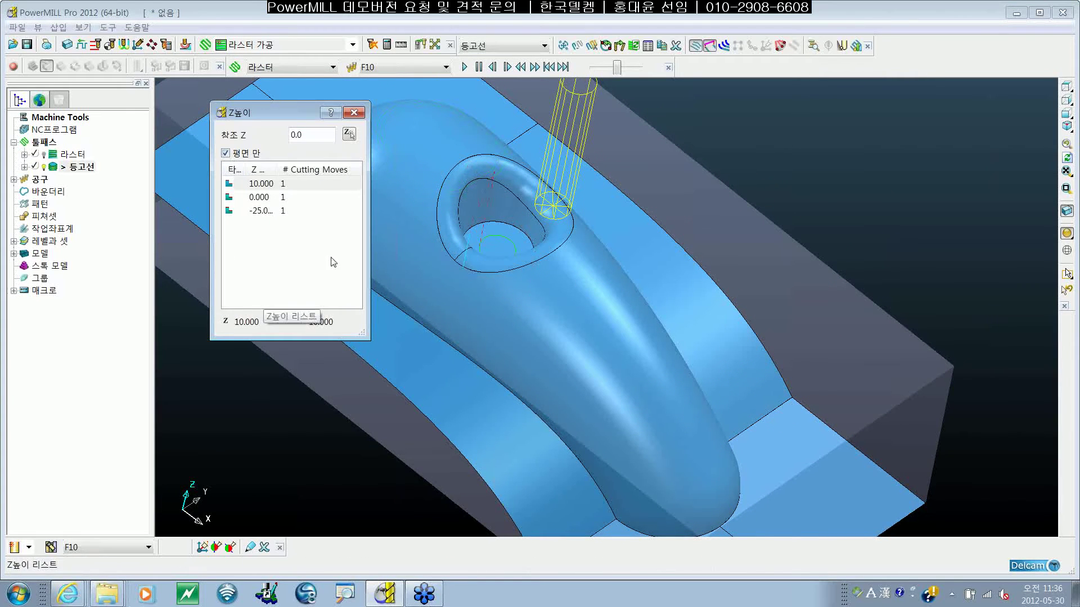
pyautogui.keyDown('shift'); pyautogui.moveTo(574, 304); pyautogui.dragTo(698, 302, button='middle'); pyautogui.keyUp('shift')
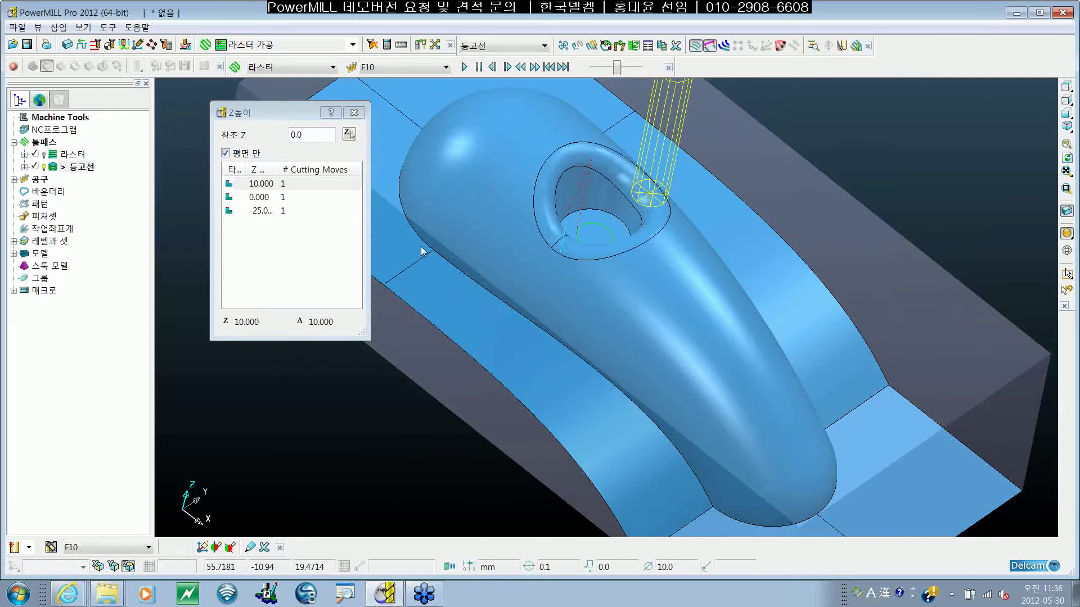
pyautogui.click(280, 197)
pyautogui.click(283, 211)
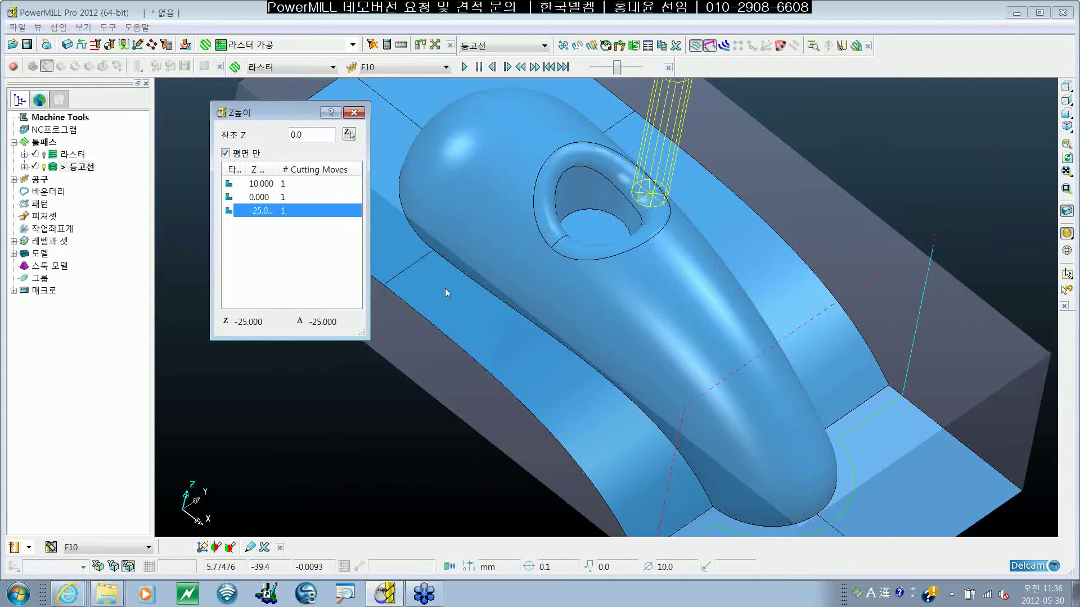
pyautogui.keyDown('shift'); pyautogui.moveTo(703, 368); pyautogui.dragTo(630, 311, button='middle'); pyautogui.keyUp('shift')
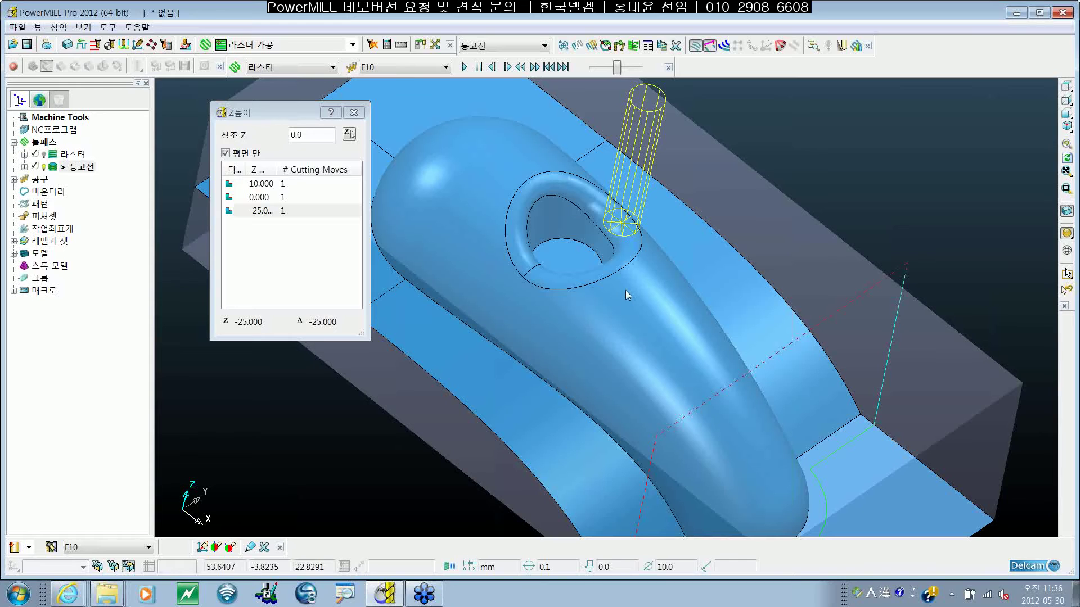
pyautogui.click(353, 113)
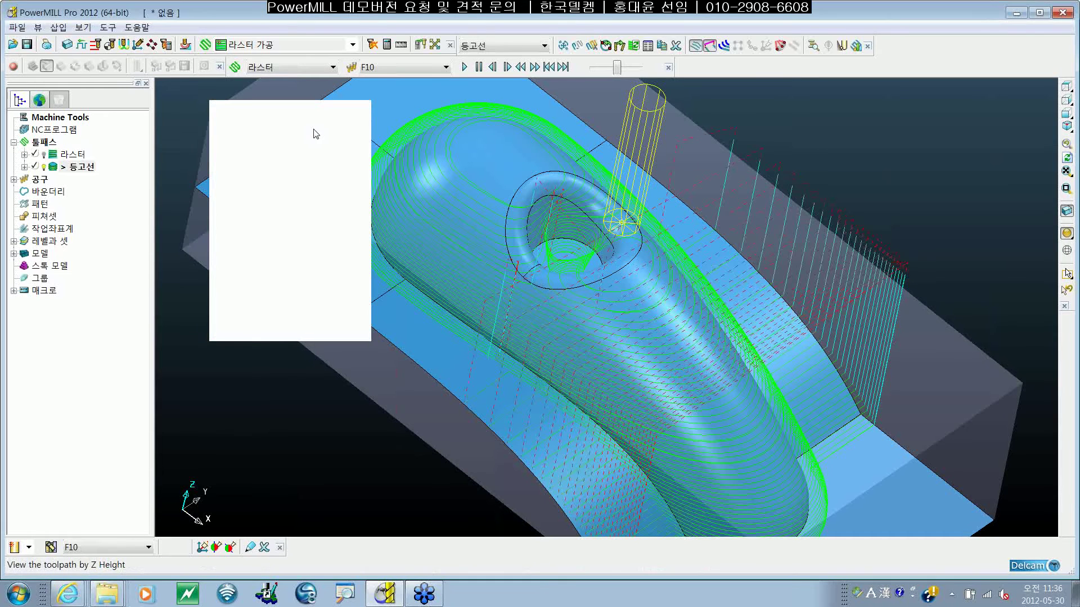
# Step: Reopen the 등고선 toolpath for editing and review the flat tolerance and the ordering (정렬) choices 영역 and 레벨
pyautogui.rightClick(82, 166)
pyautogui.click(149, 235)
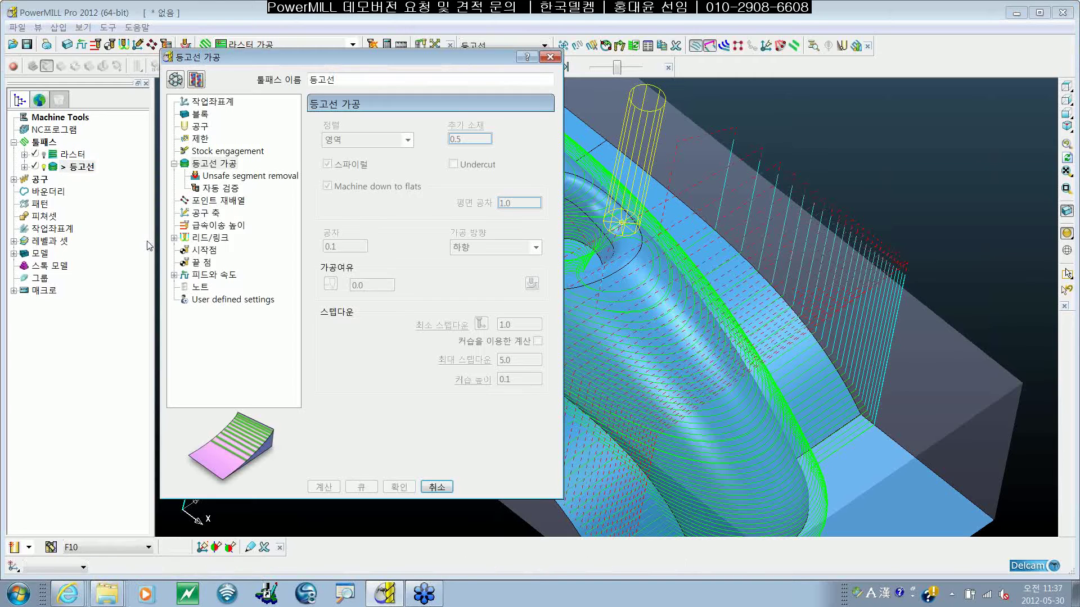
pyautogui.click(176, 80)
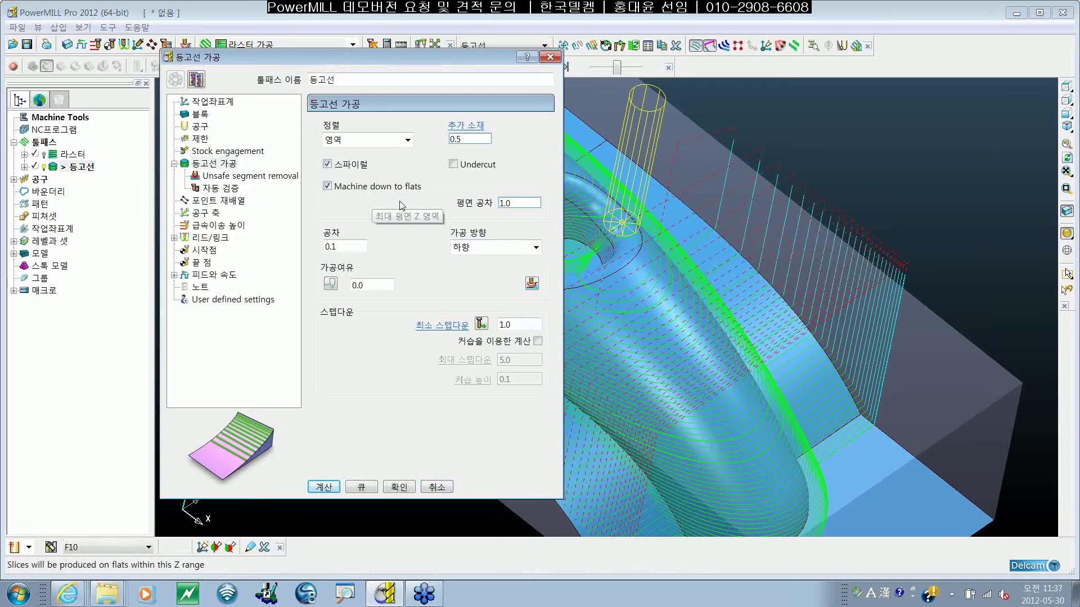
pyautogui.keyDown('shift'); pyautogui.moveTo(643, 284); pyautogui.dragTo(734, 279, button='middle'); pyautogui.keyUp('shift')
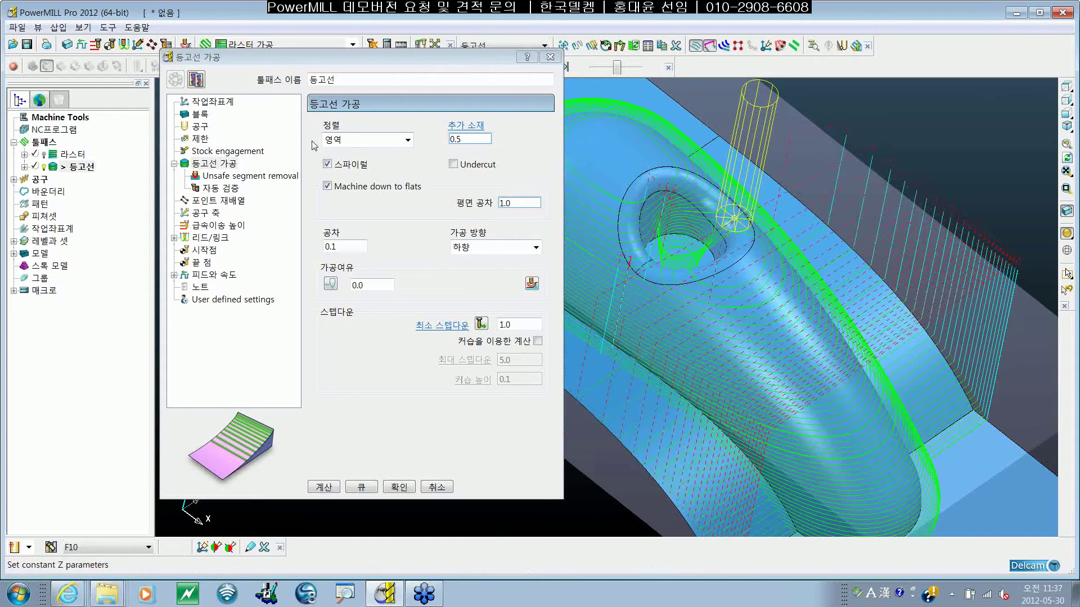
pyautogui.click(408, 141)
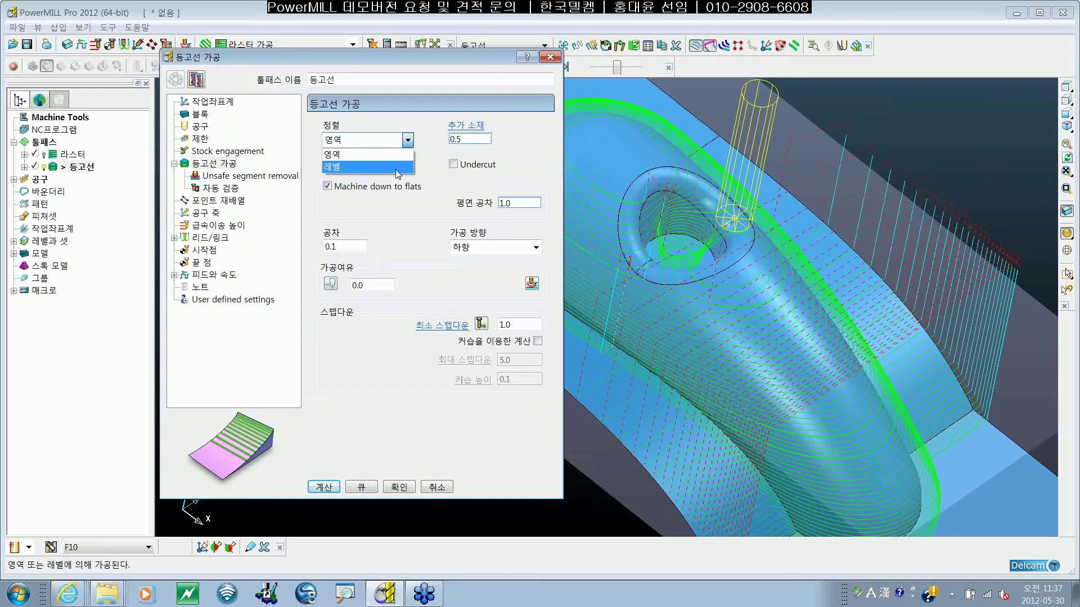
pyautogui.press('Escape')
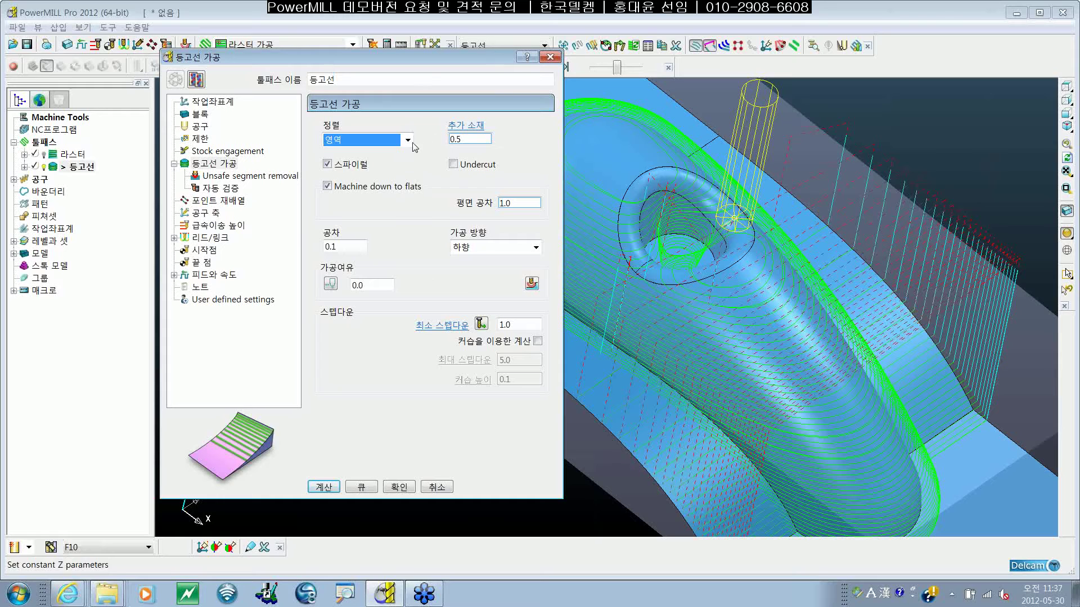
# Step: Try 레벨 ordering for the 등고선 toolpath, set it back to 영역, and recalculate the toolpath
pyautogui.click(408, 140)
pyautogui.click(402, 167)
pyautogui.click(403, 142)
pyautogui.click(391, 159)
pyautogui.click(328, 488)
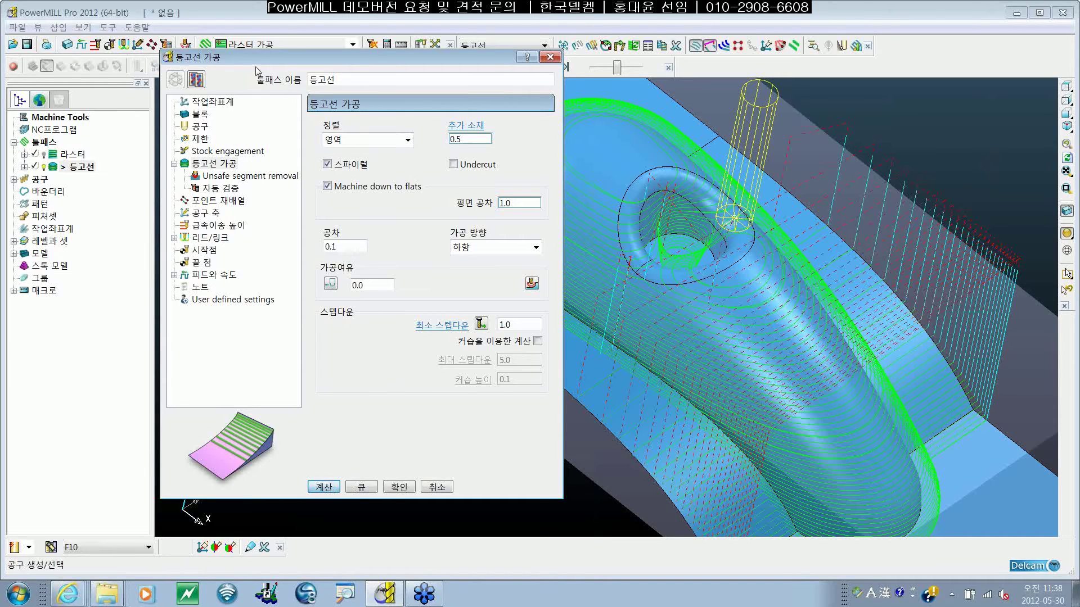
pyautogui.click(553, 59)
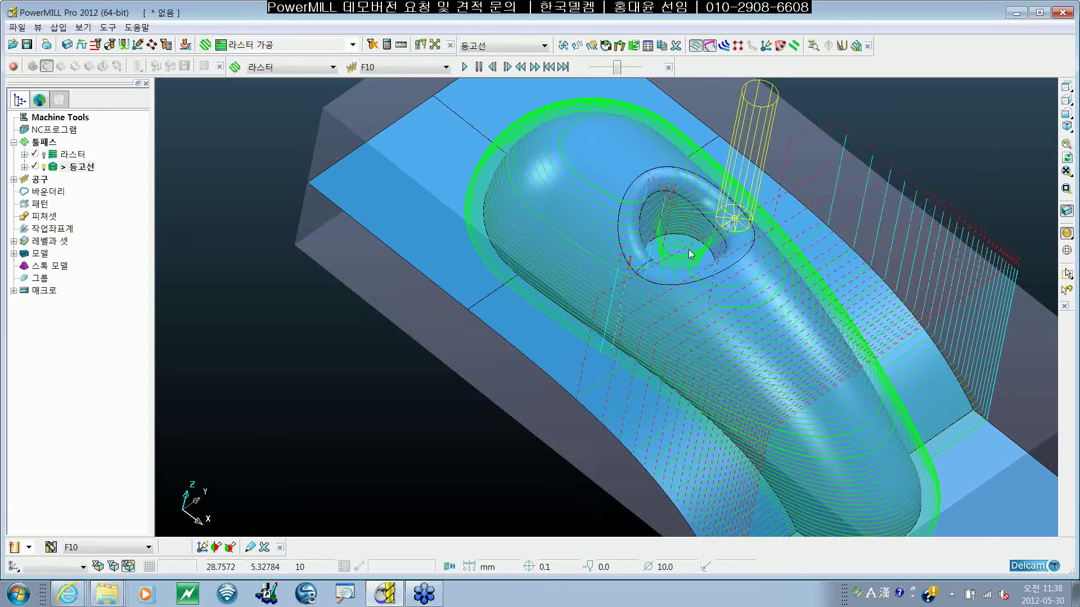
# Step: Set up the 등고선 toolpath for simulation from its start point
pyautogui.keyDown('shift'); pyautogui.moveTo(814, 274); pyautogui.dragTo(704, 287, button='middle'); pyautogui.keyUp('shift')
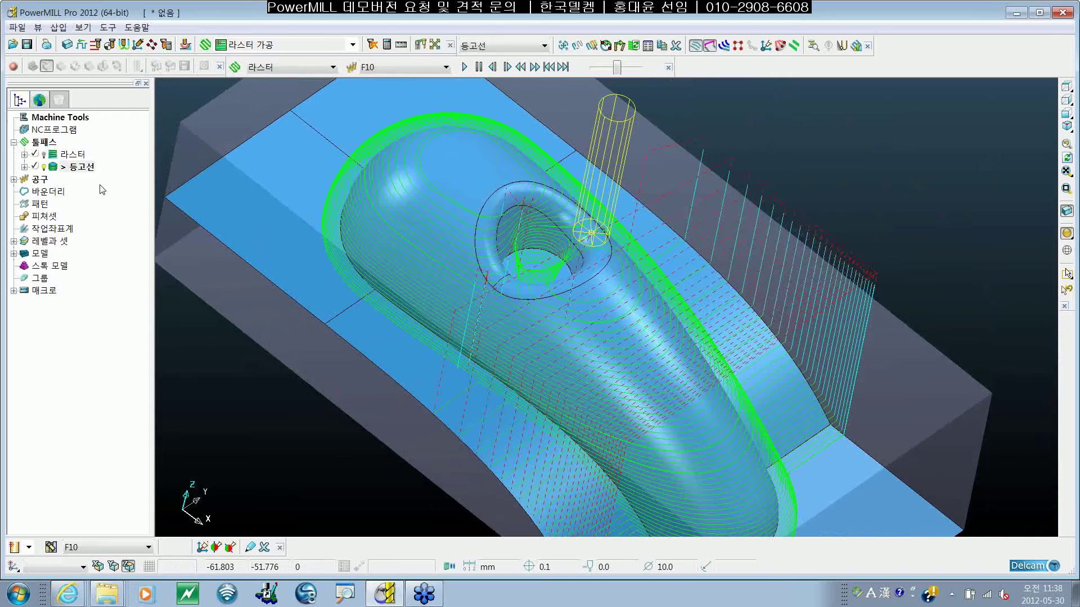
pyautogui.rightClick(83, 171)
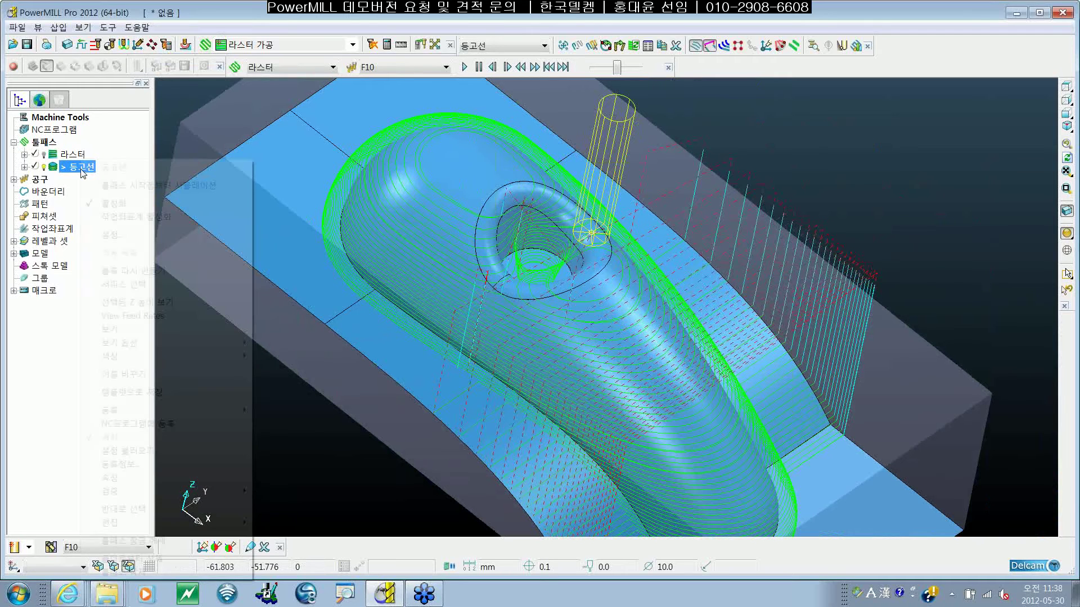
pyautogui.click(139, 186)
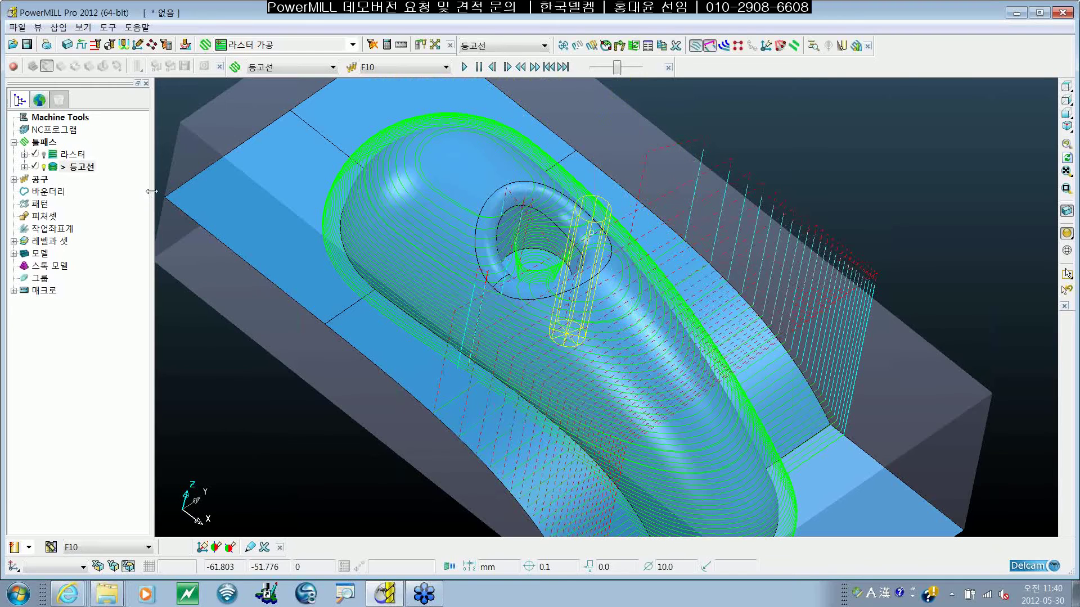
# Step: Recalculate the 등고선 toolpath with 레벨 ordering and set it up for simulation from its start point
pyautogui.rightClick(81, 168)
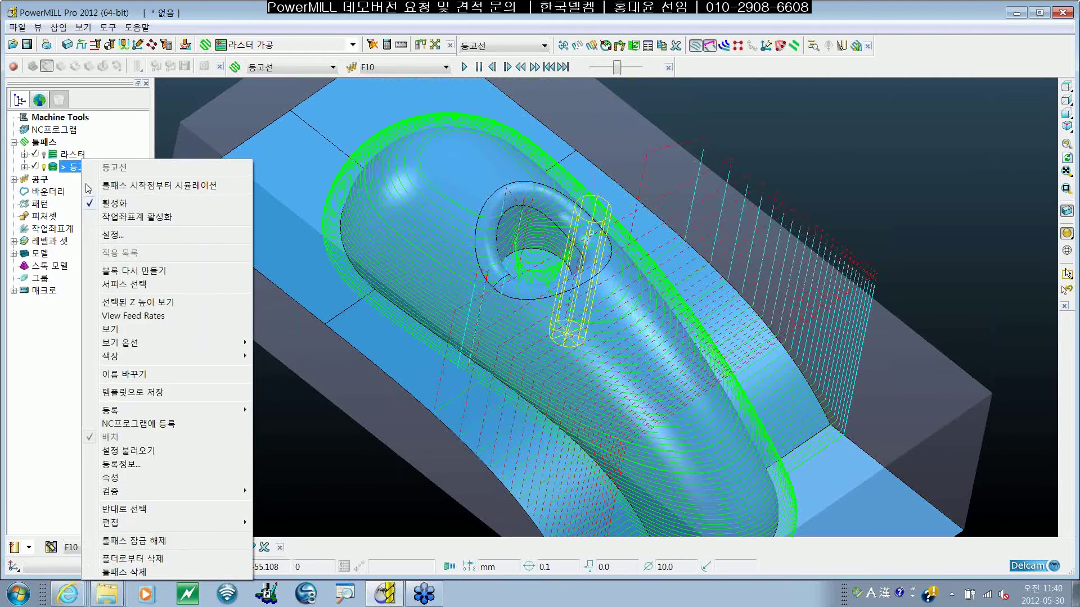
pyautogui.click(117, 234)
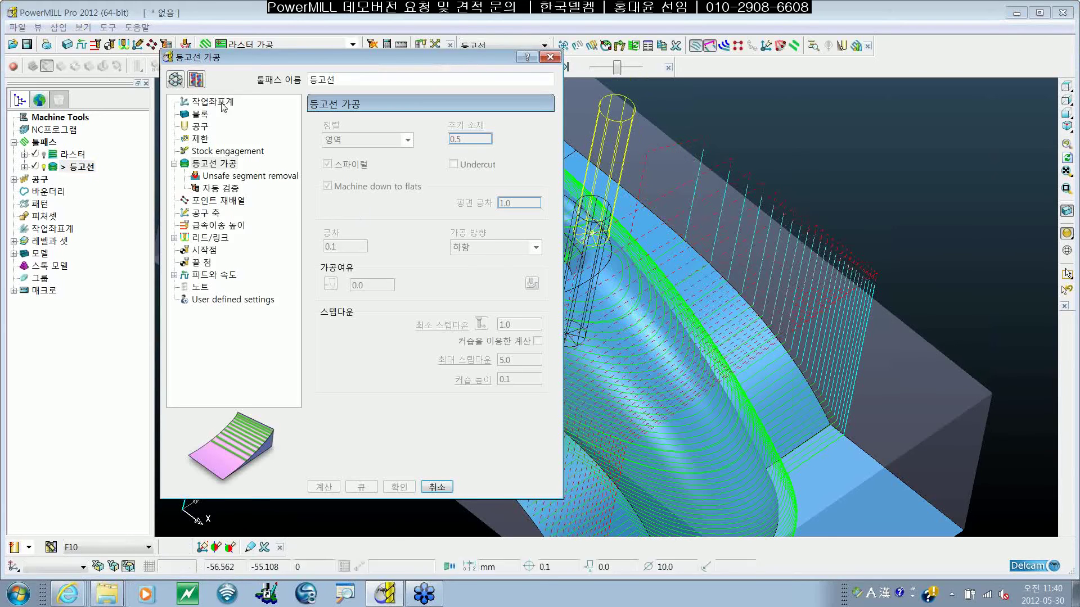
pyautogui.click(407, 140)
pyautogui.click(366, 163)
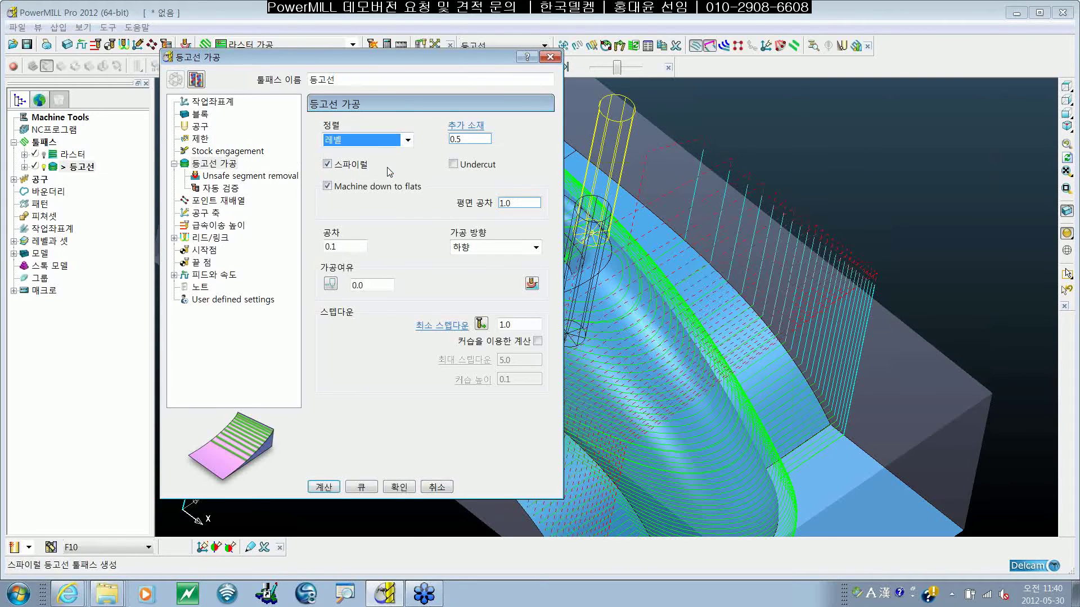
pyautogui.click(331, 490)
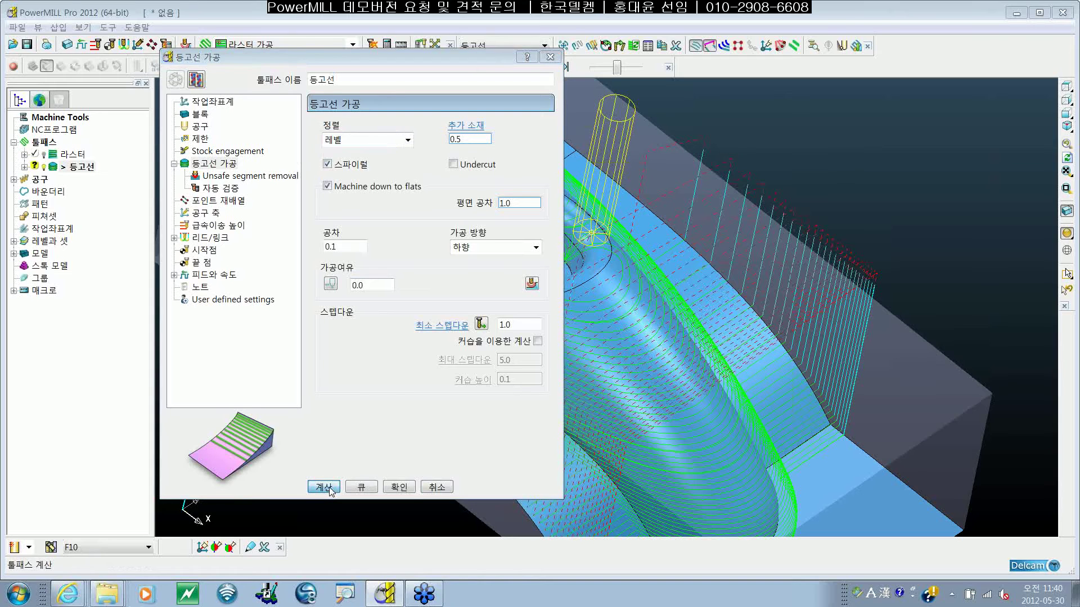
pyautogui.click(558, 57)
pyautogui.rightClick(90, 167)
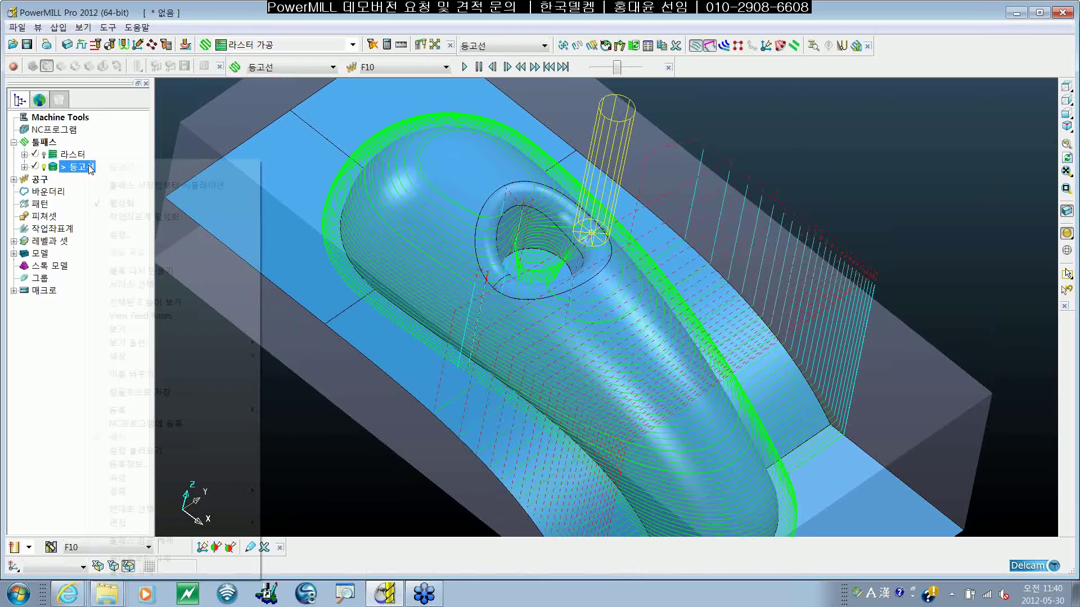
pyautogui.click(132, 185)
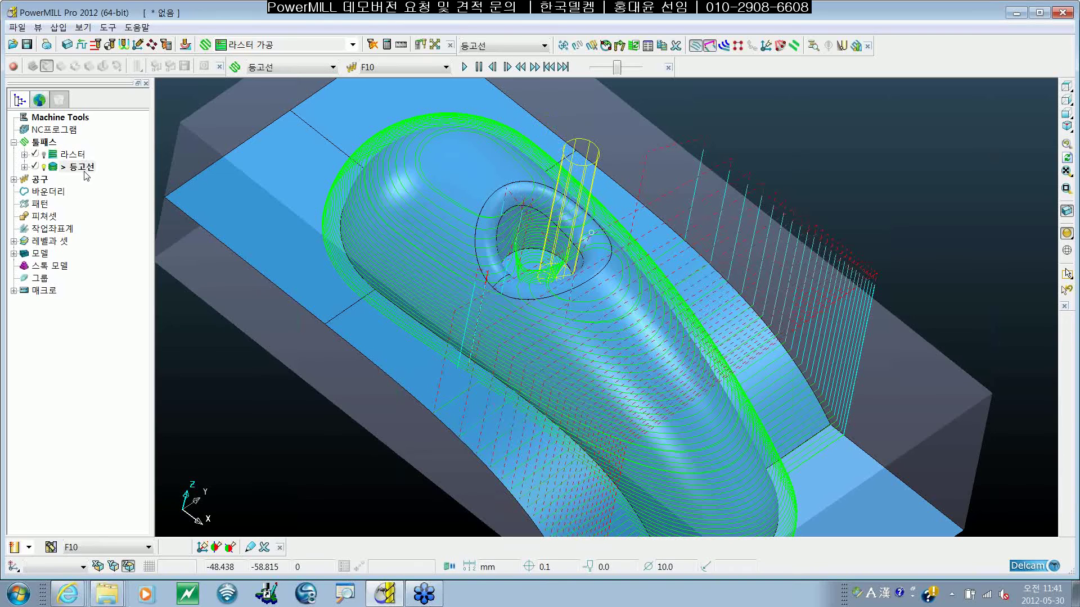
# Step: Create a copy of the 등고선 toolpath as 등고선_1 and calculate it with 레벨 ordering
pyautogui.rightClick(85, 172)
pyautogui.click(118, 175)
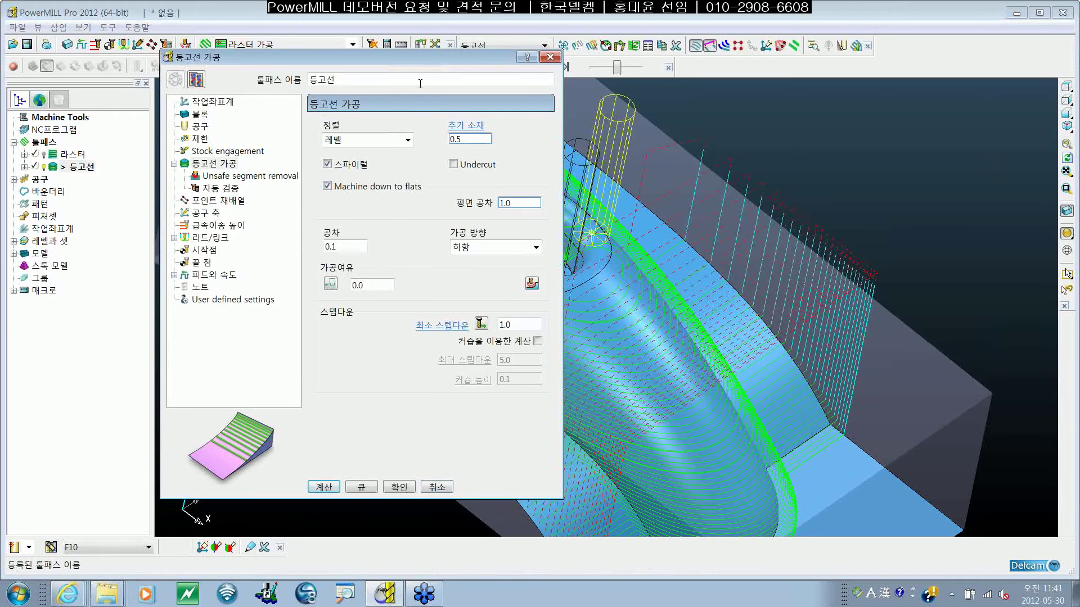
pyautogui.moveTo(432, 64); pyautogui.dragTo(430, 89)
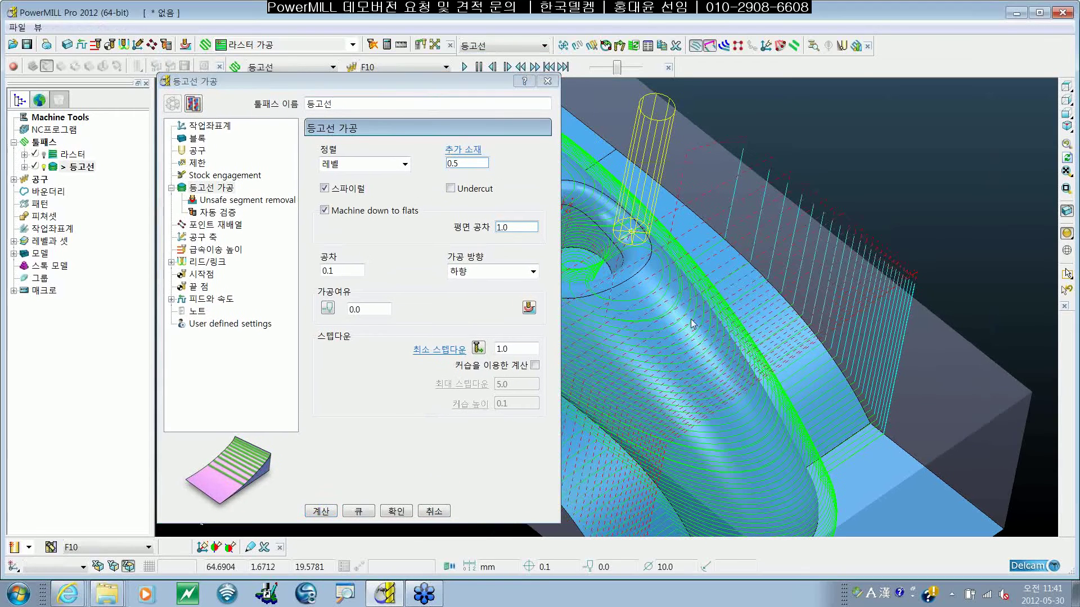
pyautogui.click(193, 104)
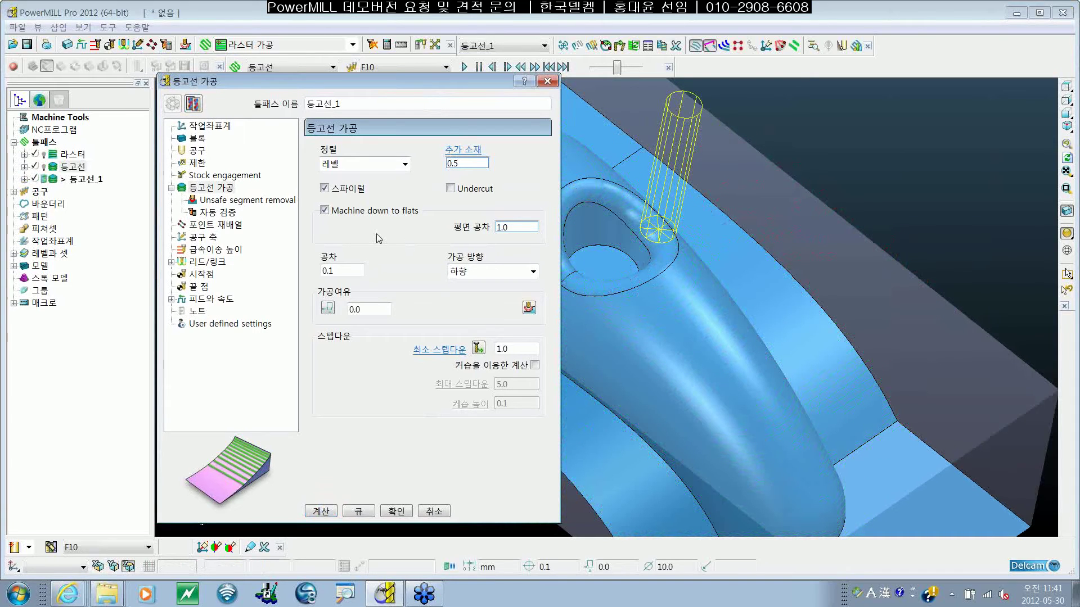
pyautogui.click(371, 164)
pyautogui.click(344, 178)
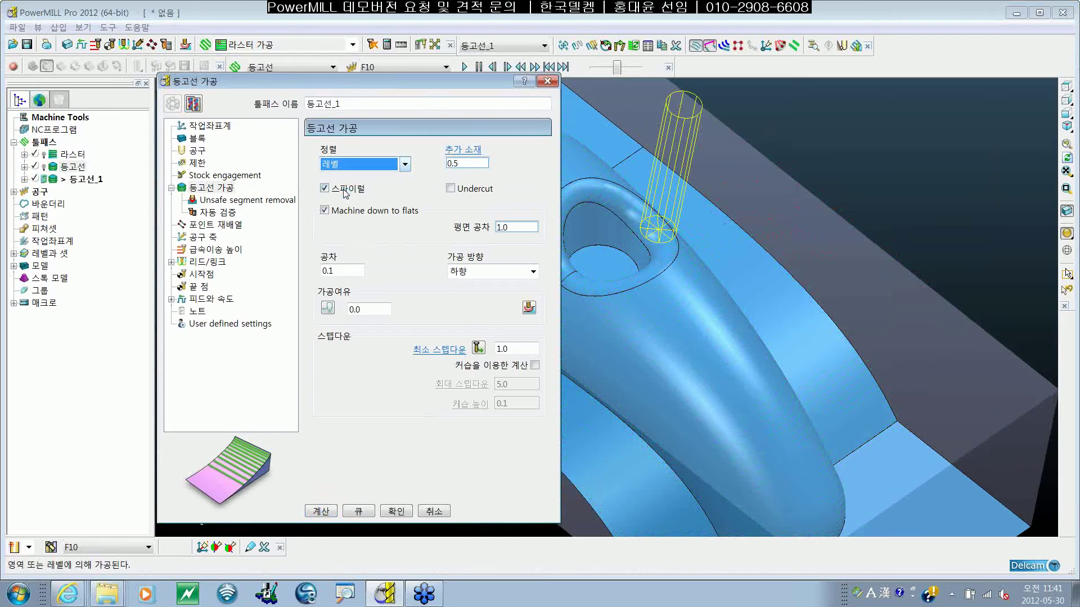
pyautogui.click(322, 511)
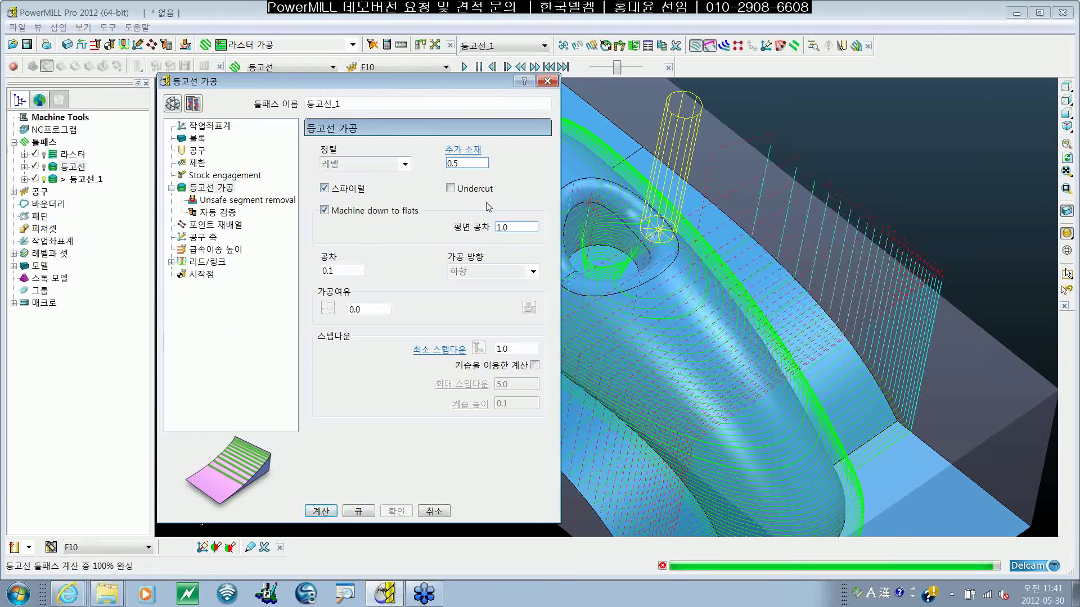
pyautogui.press('Escape')
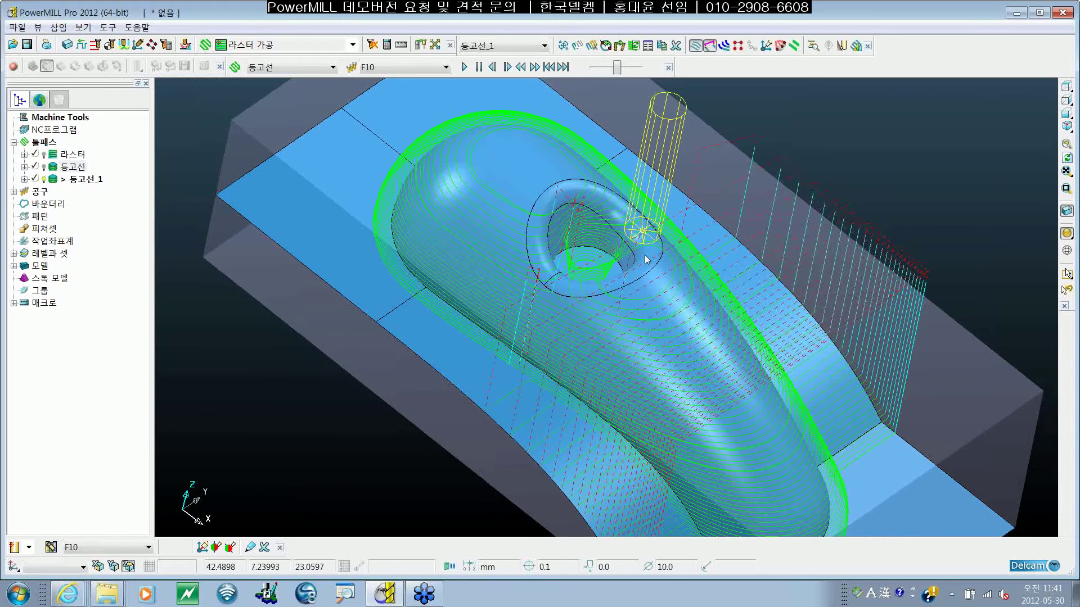
# Step: Simulate the 등고선_1 toolpath from a picked point on a pass inside the pocket
pyautogui.rightClick(586, 238)
pyautogui.click(626, 285)
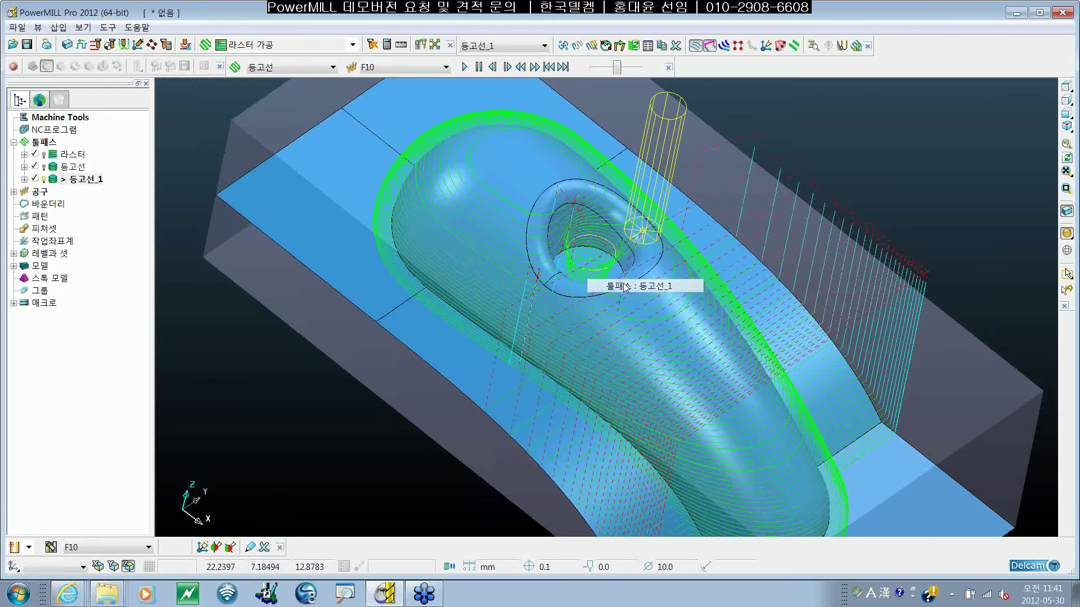
pyautogui.click(644, 181)
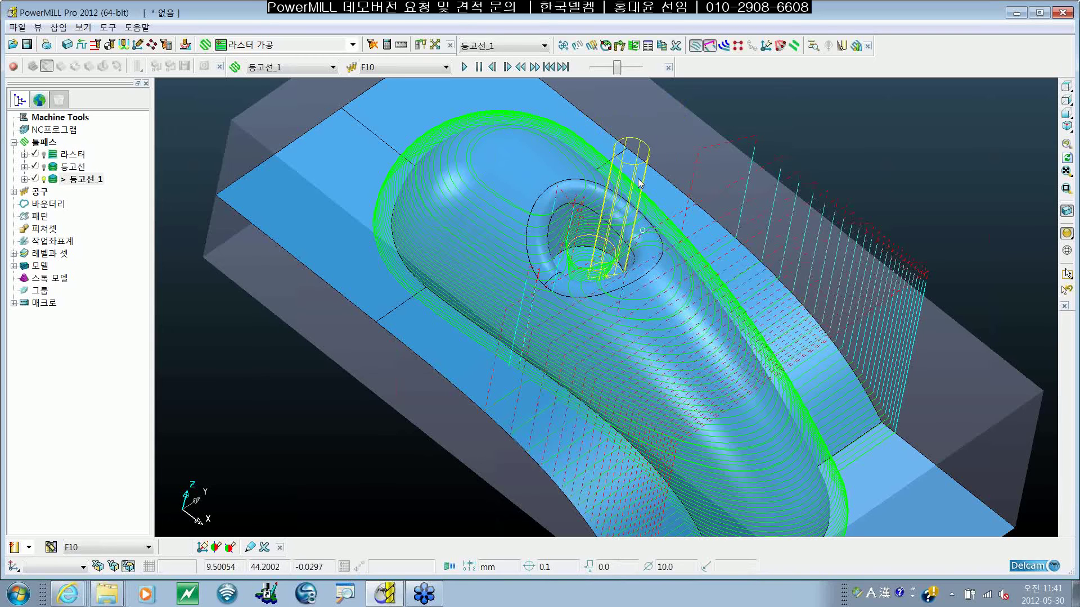
# Step: Set the additional stock (추가 소재) of the 등고선_1 toolpath to 0 and recalculate it
pyautogui.rightClick(74, 180)
pyautogui.click(102, 217)
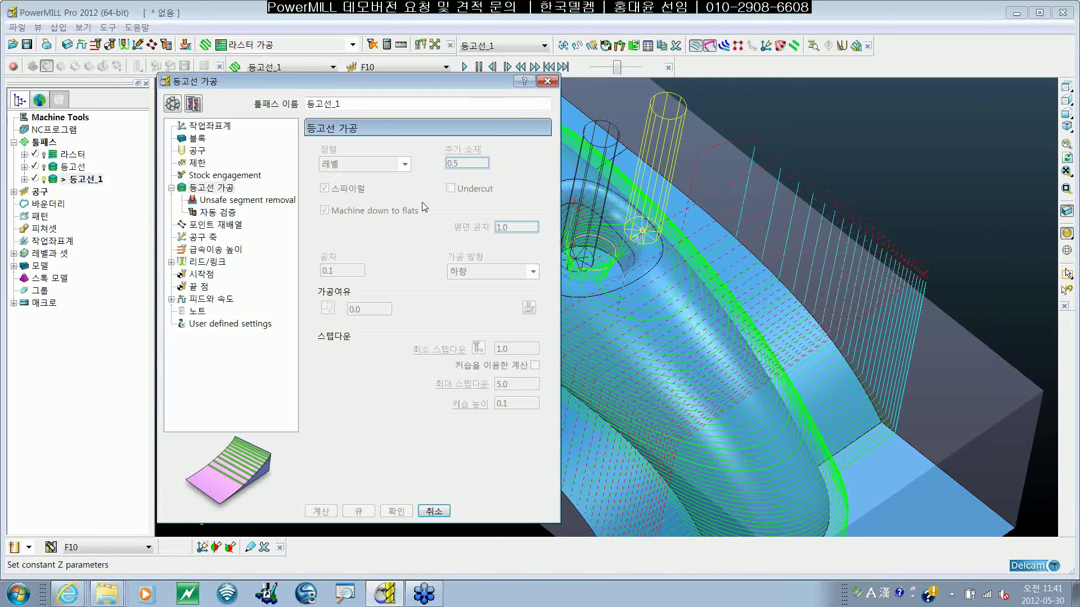
pyautogui.doubleClick(471, 166)
pyautogui.write('0')
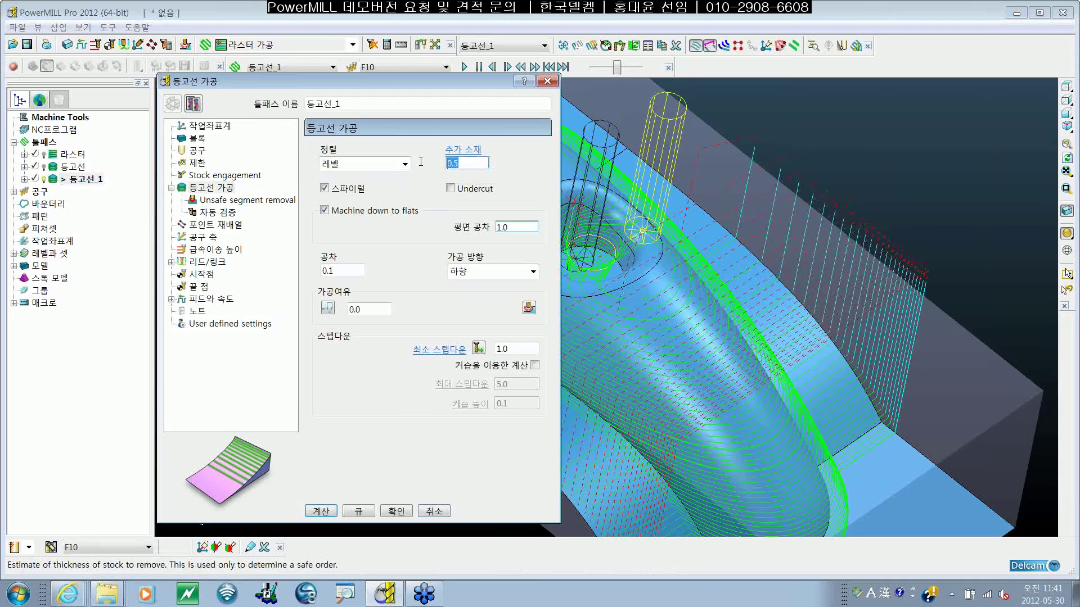
pyautogui.click(334, 508)
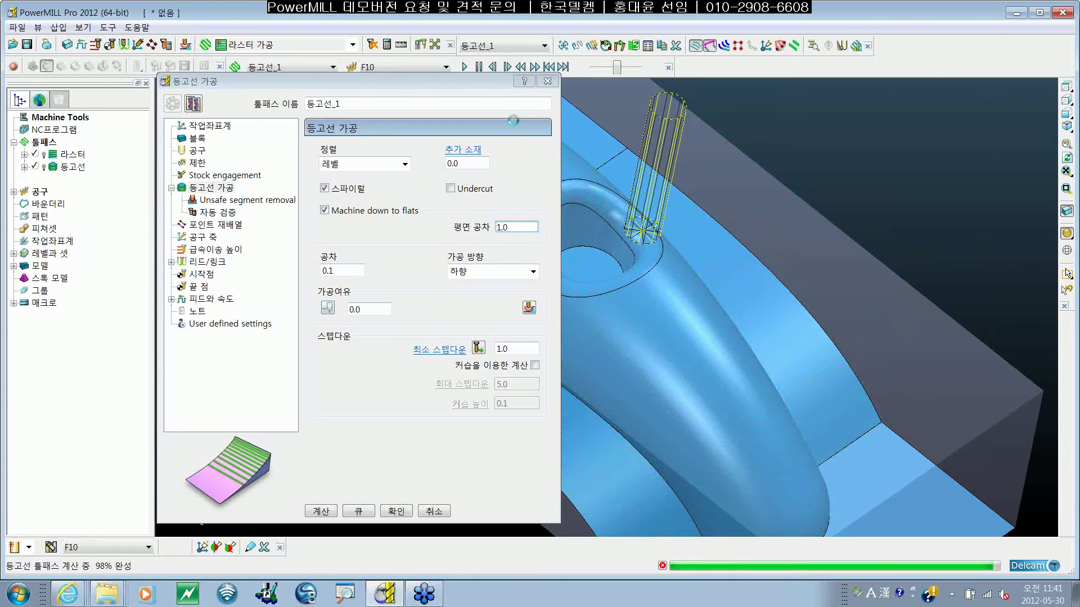
pyautogui.press('Escape')
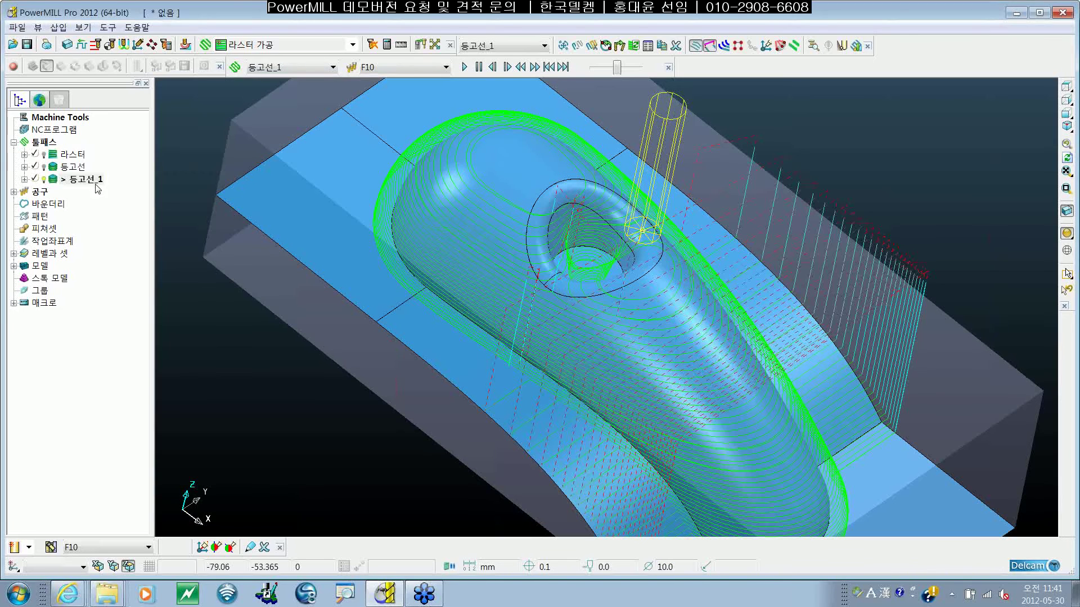
# Step: Simulate the recalculated 등고선_1 toolpath from a picked point near the pocket's bottom
pyautogui.click(84, 179)
pyautogui.rightClick(586, 253)
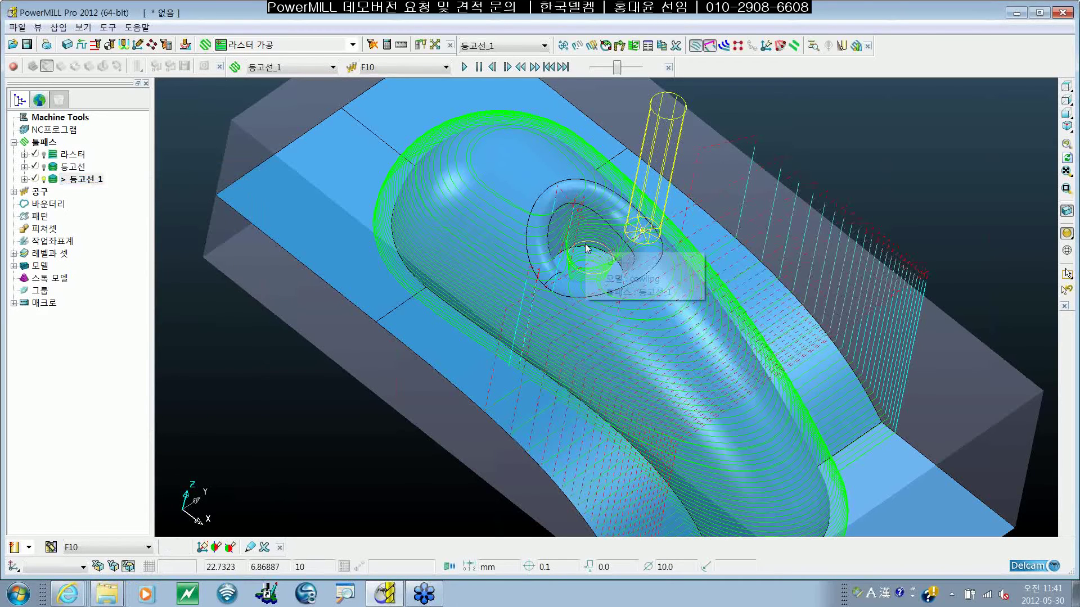
pyautogui.click(624, 292)
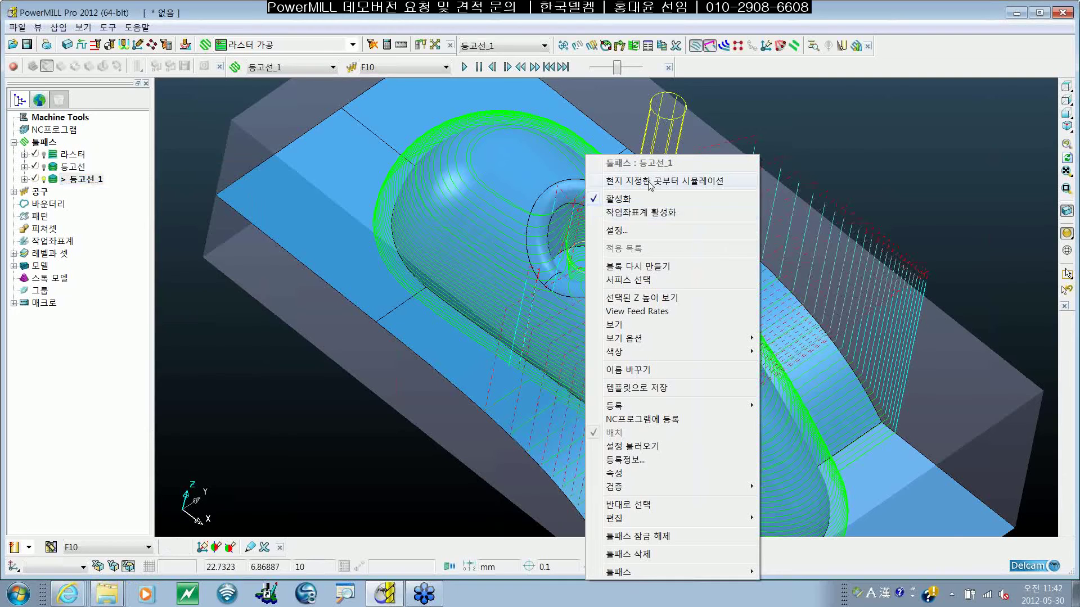
pyautogui.click(672, 188)
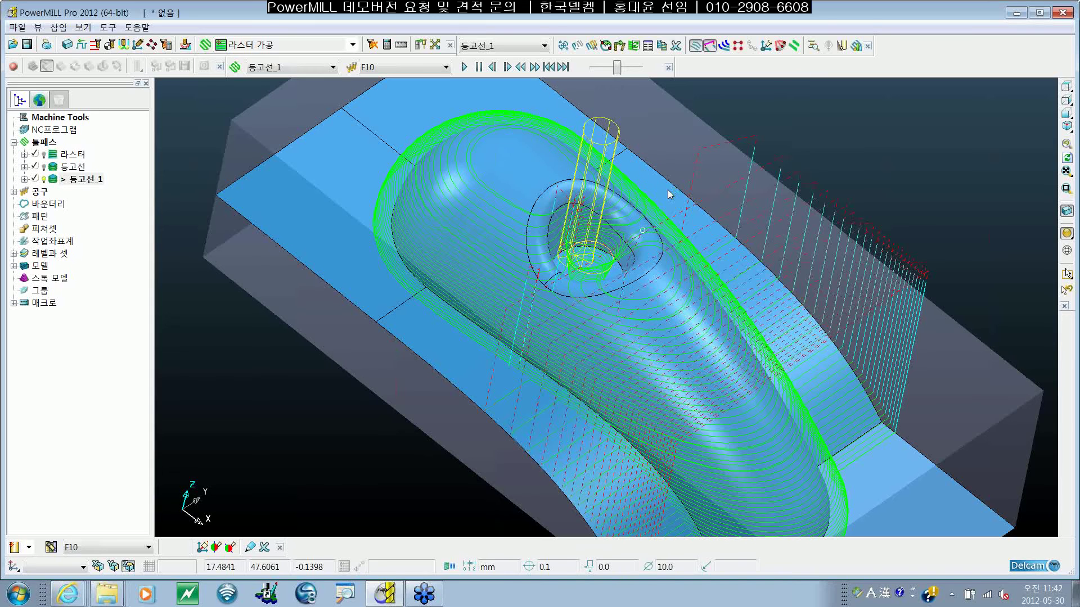
# Step: Try 영역 ordering in the settings of the 등고선_1 toolpath
pyautogui.keyDown('shift'); pyautogui.moveTo(723, 265); pyautogui.dragTo(693, 256, button='middle'); pyautogui.keyUp('shift')
pyautogui.rightClick(96, 179)
pyautogui.click(139, 238)
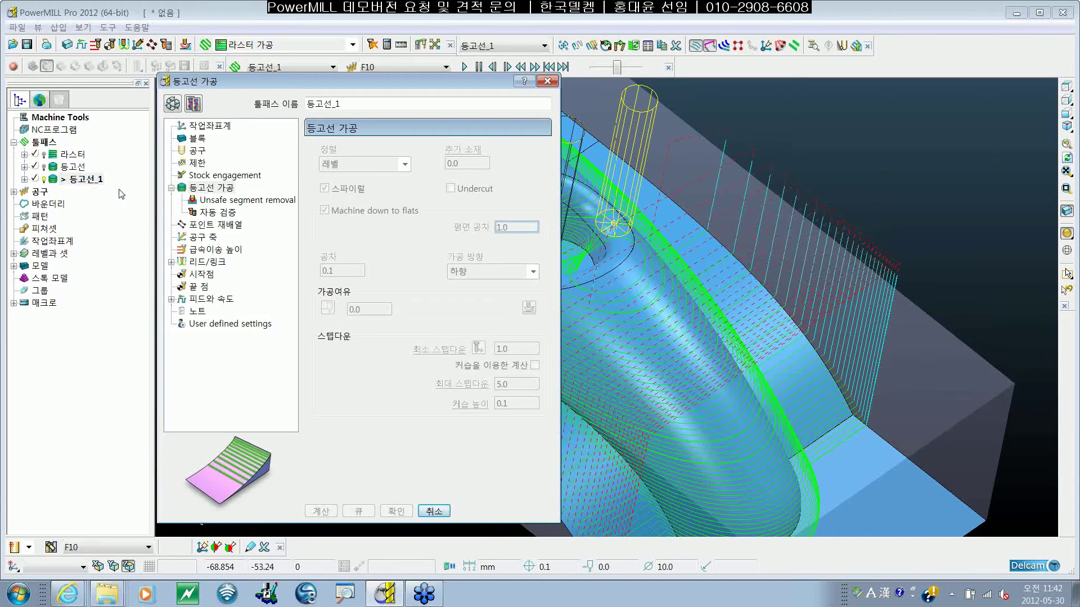
pyautogui.click(172, 102)
pyautogui.click(365, 164)
pyautogui.click(367, 186)
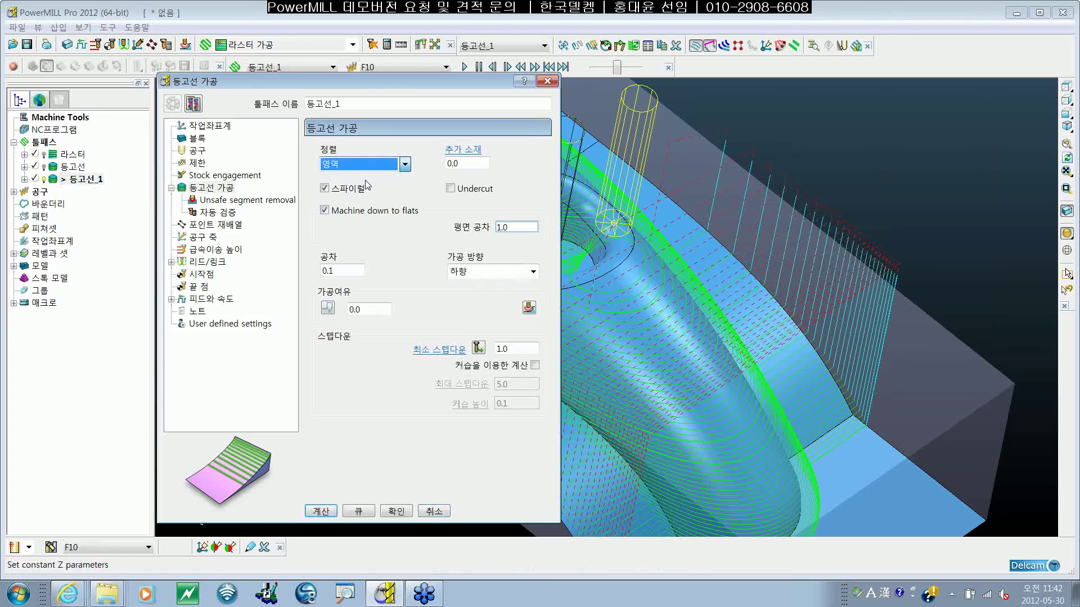
# Step: Open the Constant Z finishing help and expand the Order by explanations for Region and Level
pyautogui.press('F1')
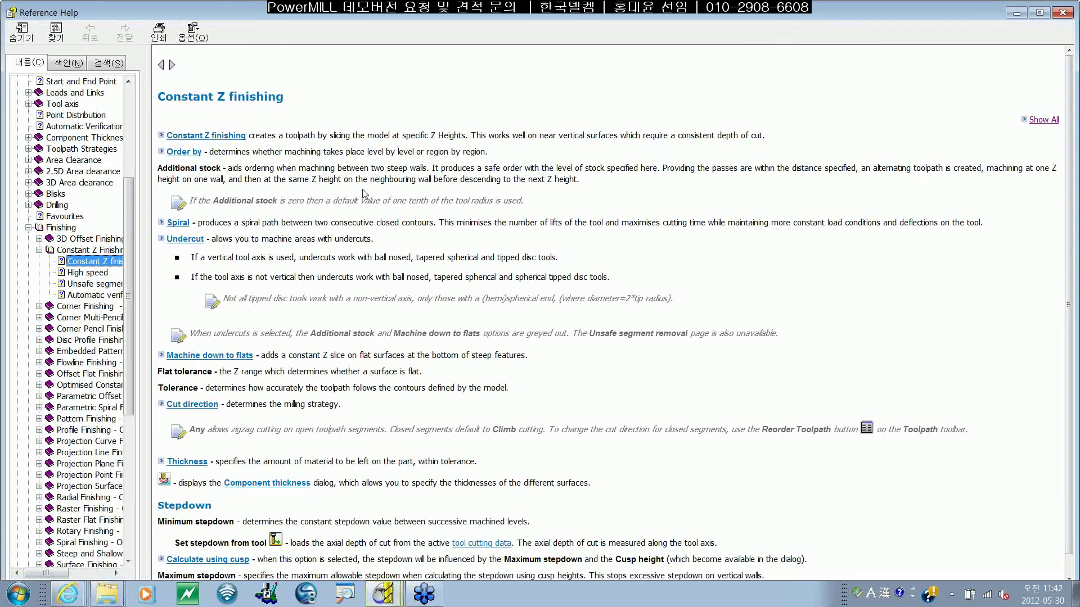
pyautogui.click(182, 155)
pyautogui.click(183, 152)
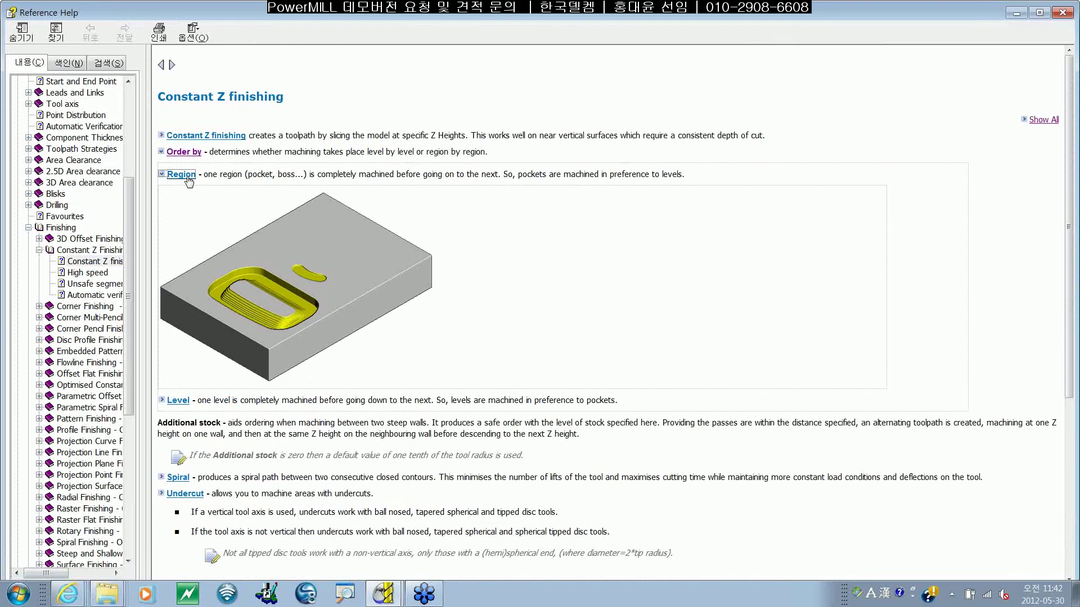
pyautogui.click(183, 400)
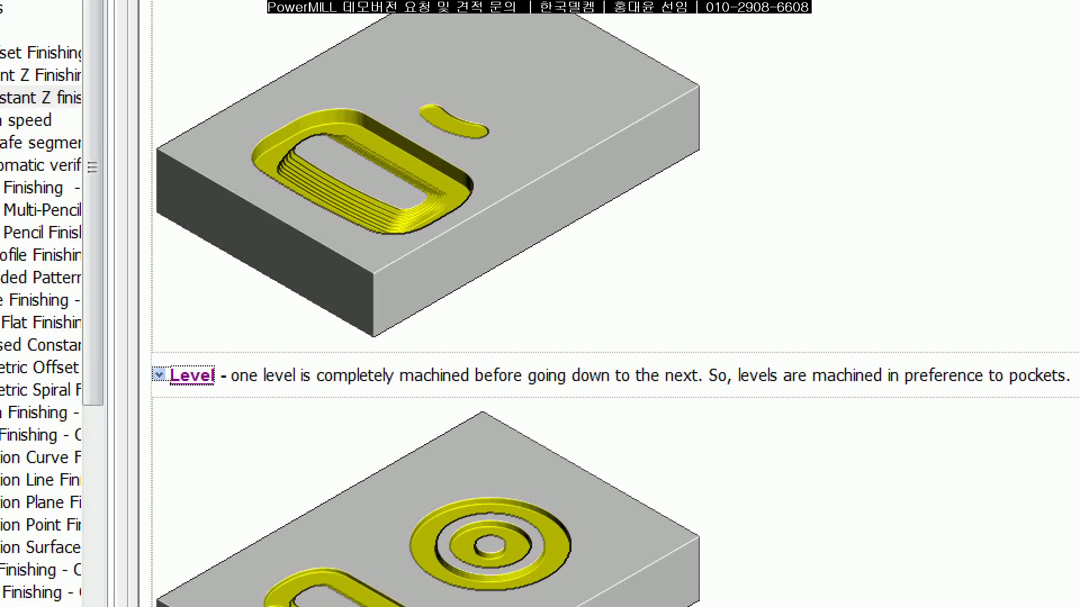
# Step: Compare the pocket machining order in the Region and Level illustrations, then close the help and the toolpath settings without recalculating
pyautogui.moveTo(339, 350)
pyautogui.mouseDown()
pyautogui.moveTo(274, 360)
pyautogui.moveTo(307, 276)
pyautogui.moveTo(311, 352)
pyautogui.mouseUp()
pyautogui.moveTo(388, 104)
pyautogui.mouseDown()
pyautogui.moveTo(430, 80)
pyautogui.moveTo(444, 136)
pyautogui.mouseUp()
pyautogui.moveTo(135, 347); pyautogui.dragTo(239, 341)
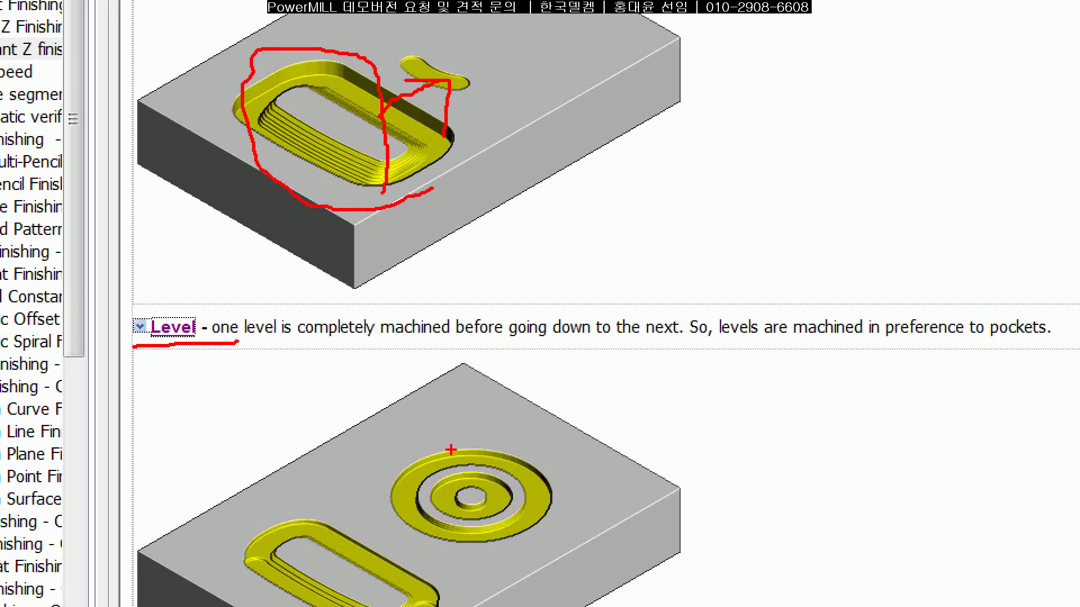
pyautogui.moveTo(419, 606)
pyautogui.mouseDown()
pyautogui.moveTo(266, 540)
pyautogui.moveTo(413, 595)
pyautogui.mouseUp()
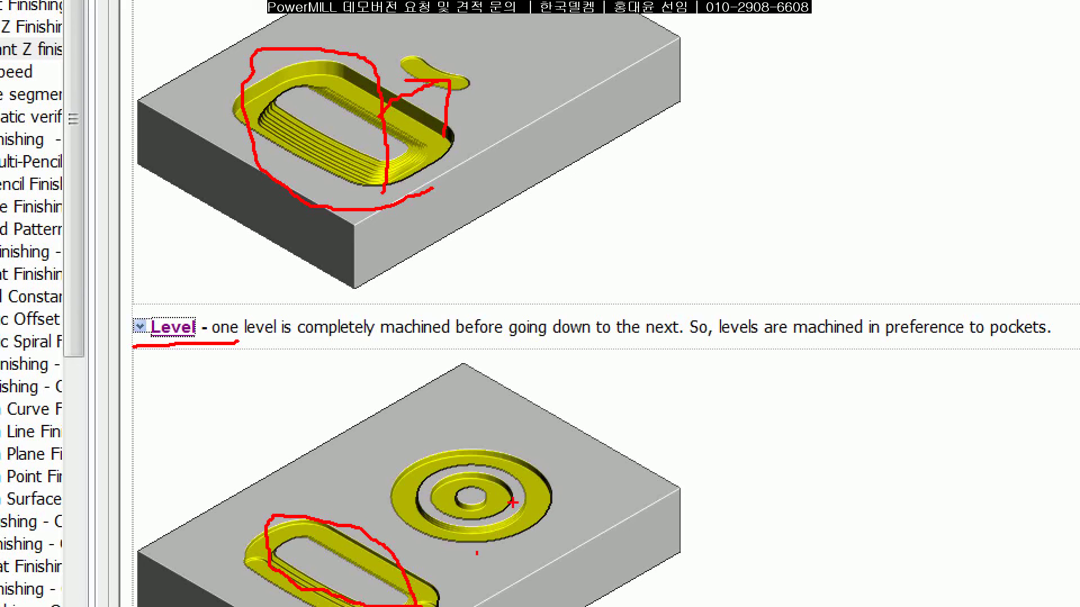
pyautogui.moveTo(521, 529)
pyautogui.mouseDown()
pyautogui.moveTo(406, 440)
pyautogui.moveTo(489, 524)
pyautogui.moveTo(487, 509)
pyautogui.mouseUp()
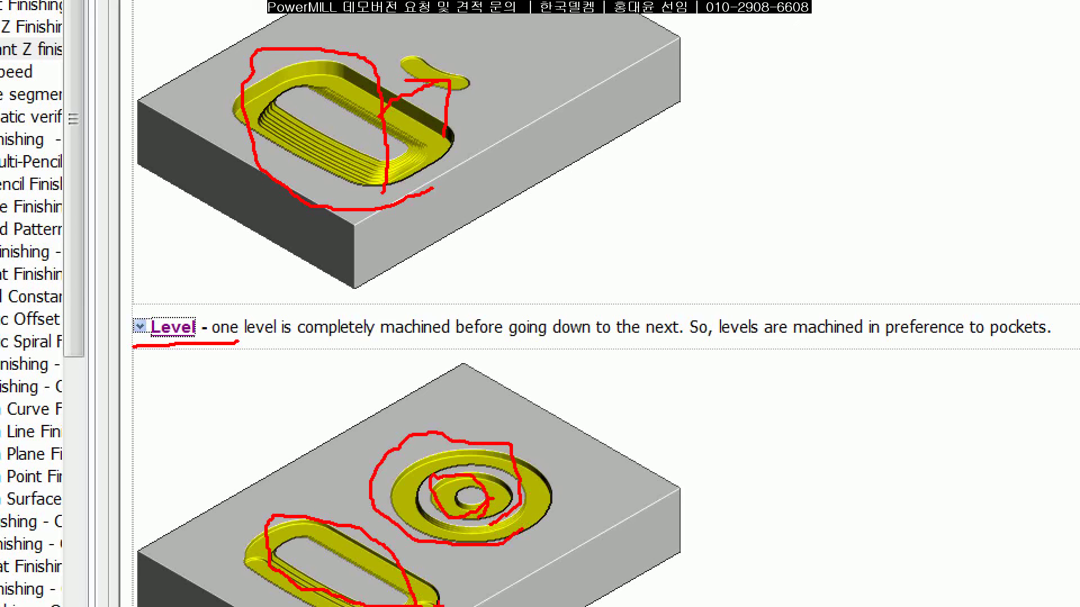
pyautogui.moveTo(280, 517); pyautogui.dragTo(380, 562)
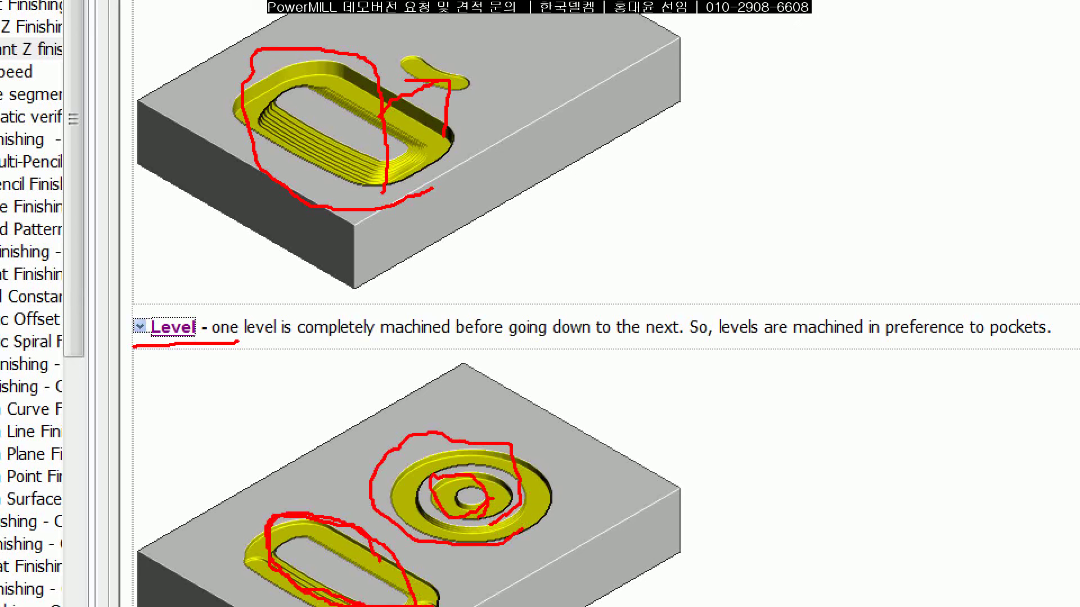
pyautogui.moveTo(527, 507)
pyautogui.mouseDown()
pyautogui.moveTo(402, 520)
pyautogui.moveTo(485, 494)
pyautogui.mouseUp()
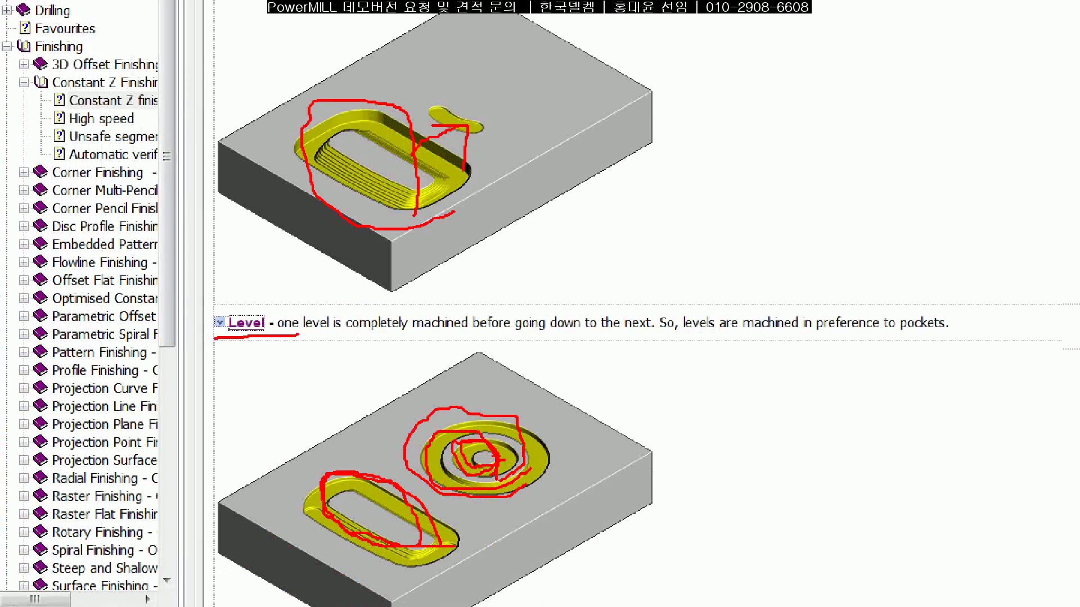
pyautogui.press('Escape')
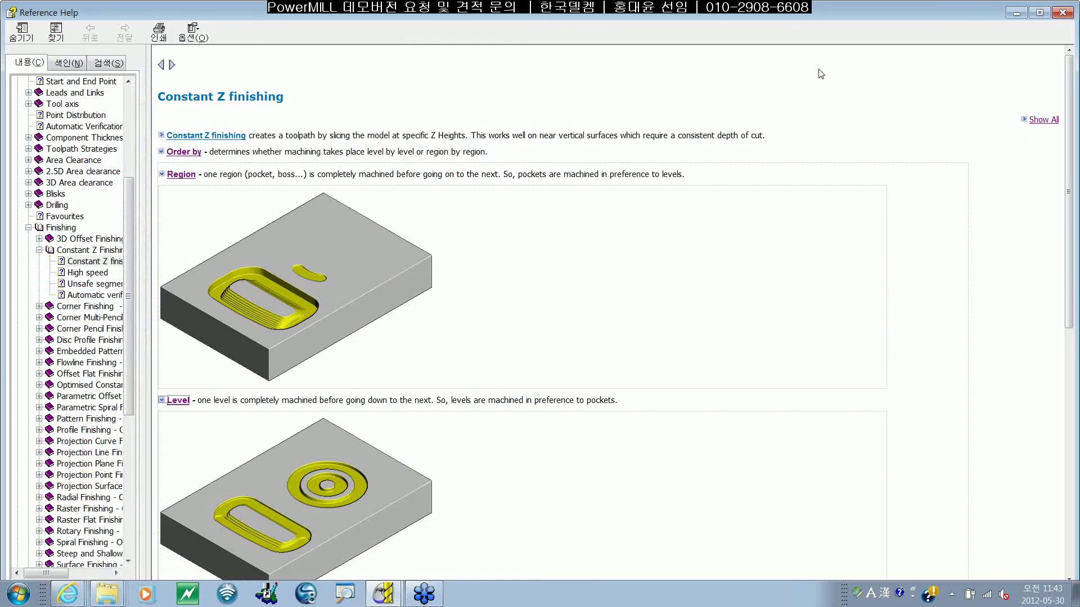
pyautogui.click(1061, 13)
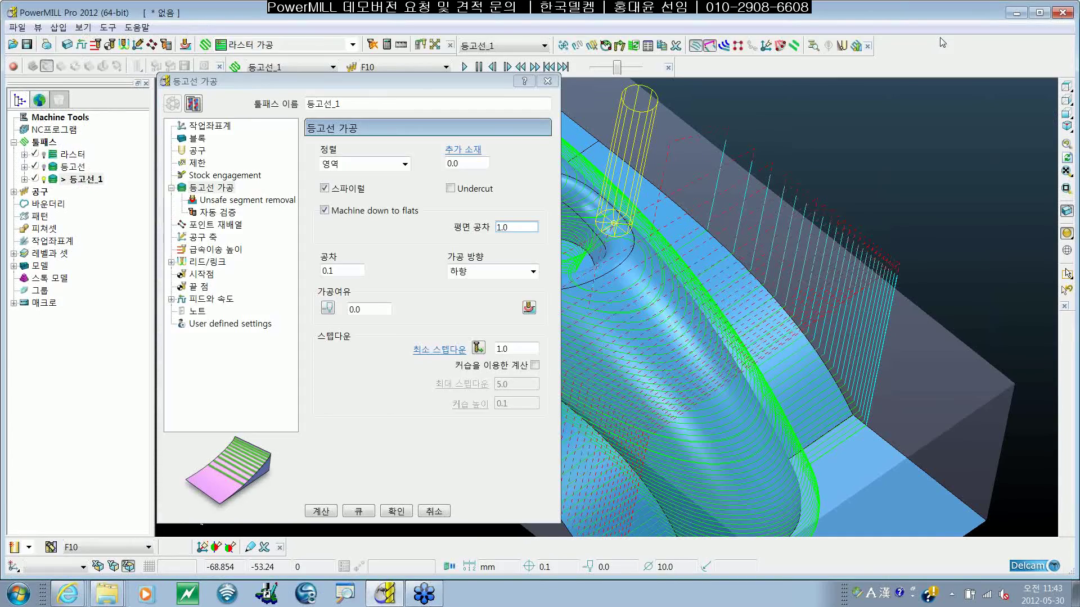
pyautogui.click(547, 81)
# Step: Turn off the spiral (스파이럴) option for the 등고선_1 toolpath, recalculate it and close its settings
pyautogui.keyDown('shift'); pyautogui.moveTo(783, 288); pyautogui.dragTo(714, 283, button='middle'); pyautogui.keyUp('shift')
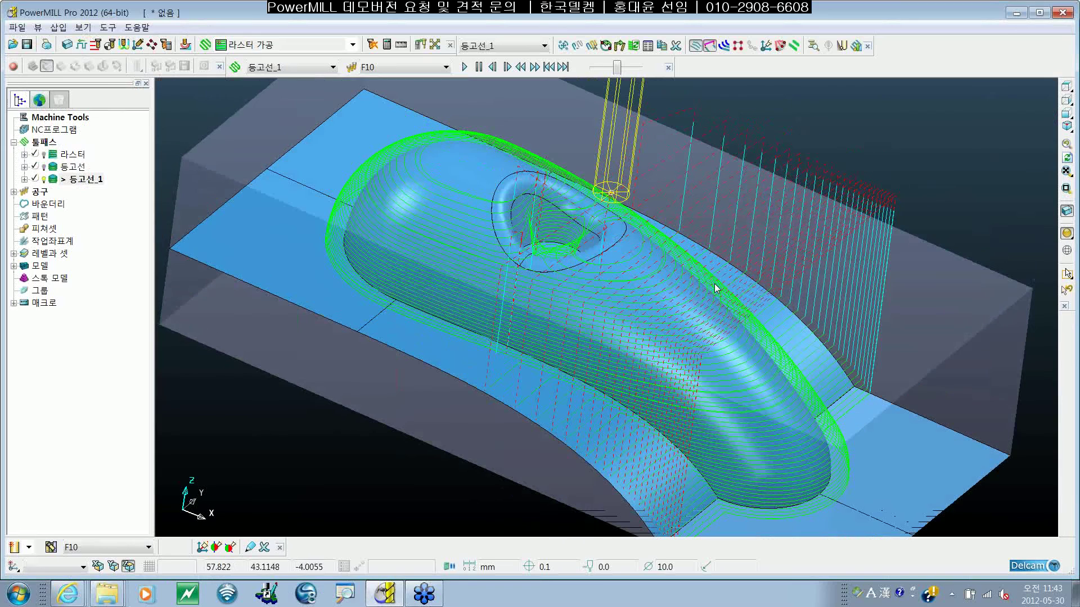
pyautogui.click(90, 179)
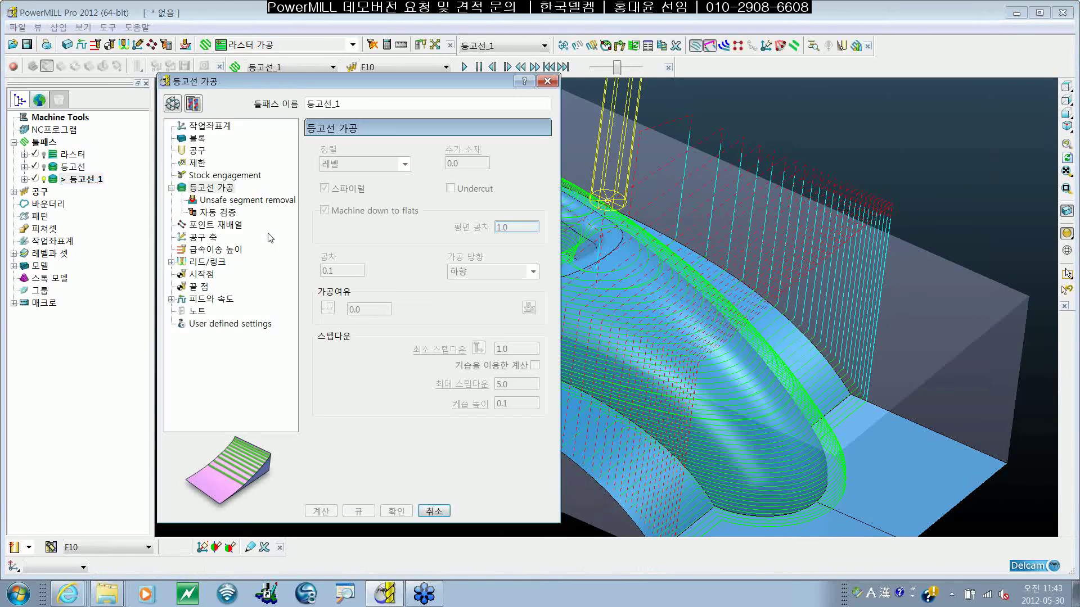
pyautogui.click(173, 104)
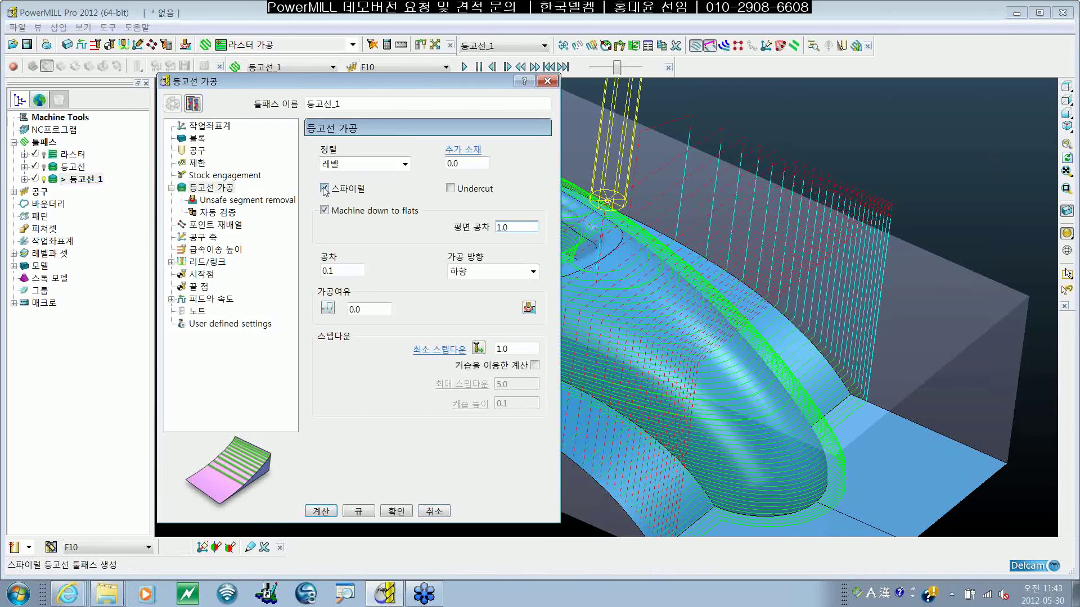
pyautogui.click(324, 188)
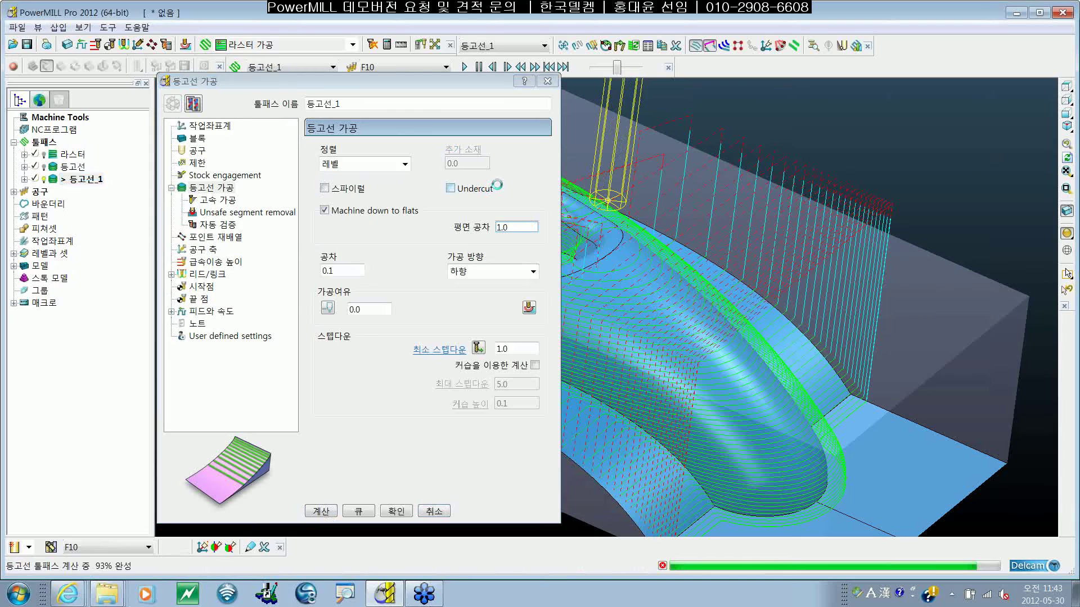
pyautogui.click(547, 81)
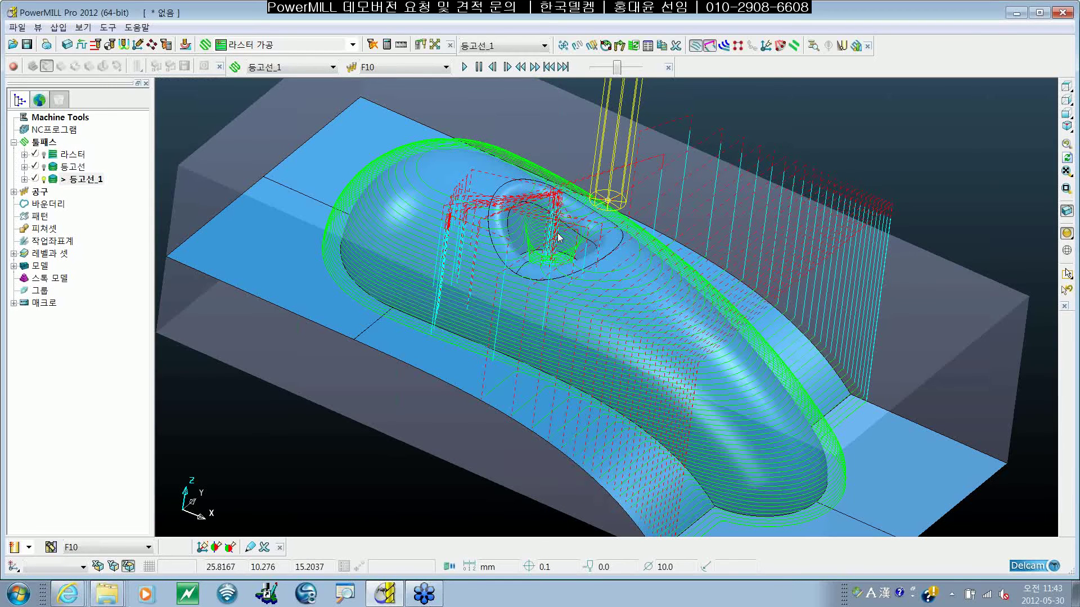
# Step: Simulate the recalculated non-spiral 등고선_1 toolpath from a picked point in the pocket area
pyautogui.keyDown('shift'); pyautogui.moveTo(809, 299); pyautogui.dragTo(757, 297, button='middle'); pyautogui.keyUp('shift')
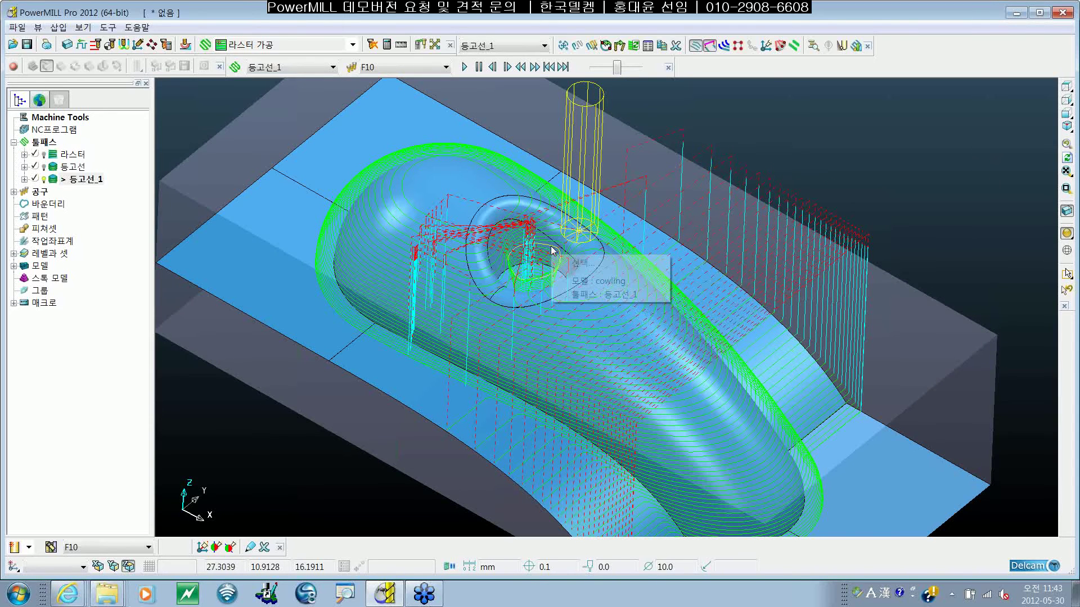
pyautogui.rightClick(600, 294)
pyautogui.click(634, 190)
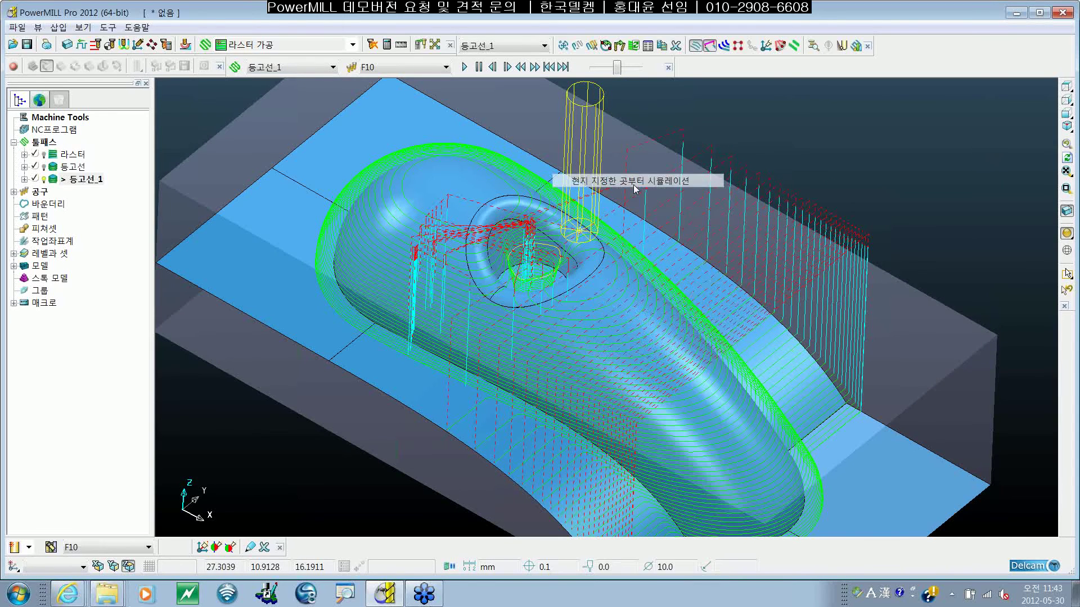
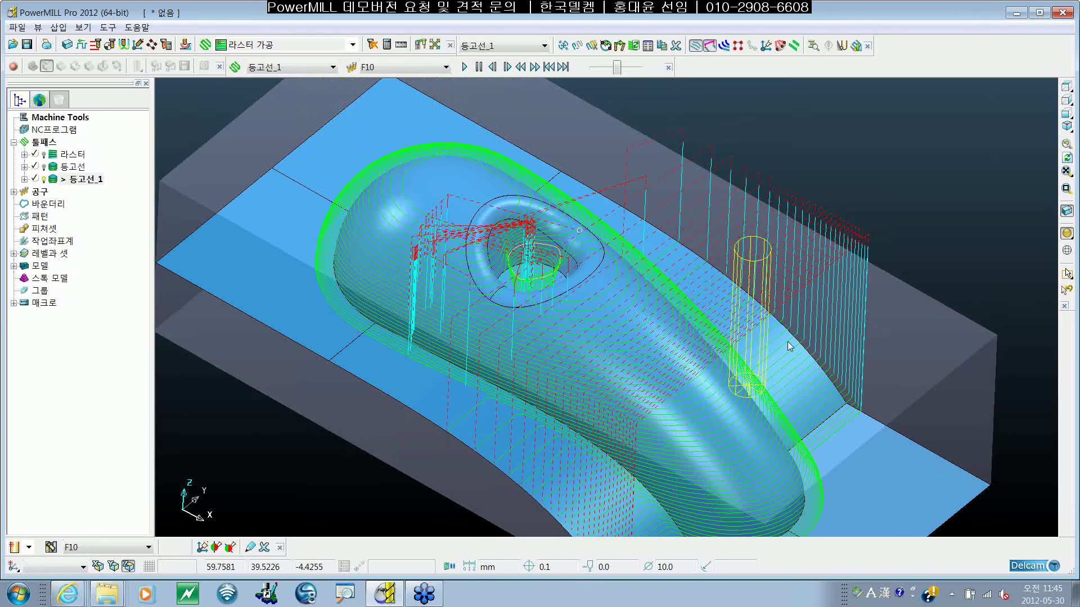
pyautogui.moveTo(667, 380); pyautogui.dragTo(687, 343, button='middle')
pyautogui.moveTo(345, 472); pyautogui.dragTo(674, 420, button='middle')
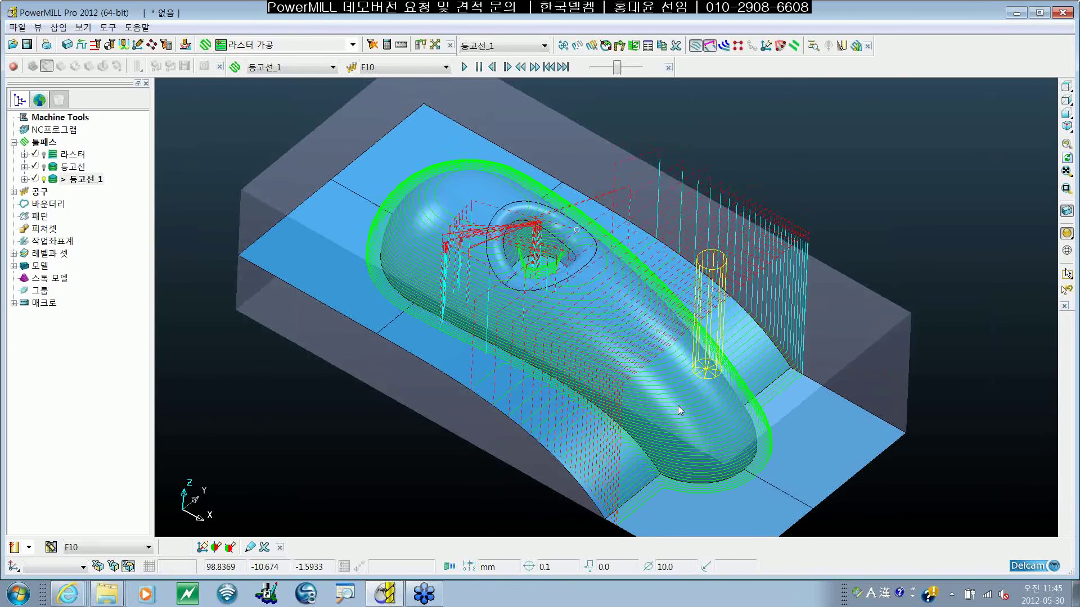
pyautogui.moveTo(683, 390)
pyautogui.mouseDown(button='middle')
pyautogui.moveTo(676, 396)
pyautogui.moveTo(678, 387)
pyautogui.mouseUp(button='middle')
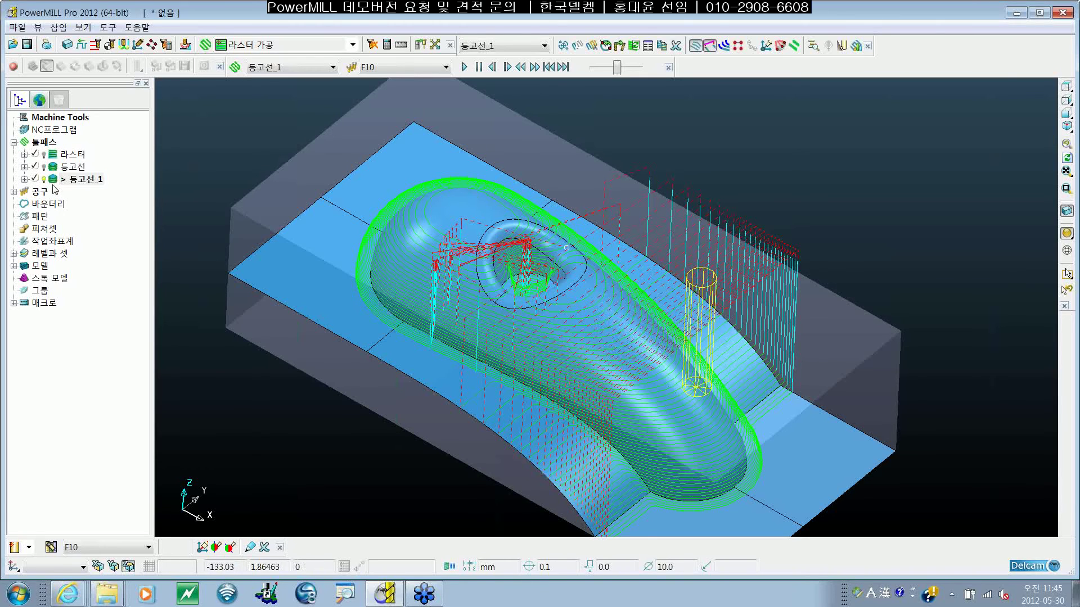
# Step: Deactivate the 등고선_1 toolpath and start a new 3D offset finishing (3D옵셋 가공) toolpath
pyautogui.click(51, 181)
pyautogui.moveTo(536, 224)
pyautogui.keyDown('shift'); pyautogui.mouseDown(button='middle')
pyautogui.moveTo(541, 238)
pyautogui.moveTo(543, 221)
pyautogui.mouseUp(button='middle'); pyautogui.keyUp('shift')
pyautogui.click(206, 45)
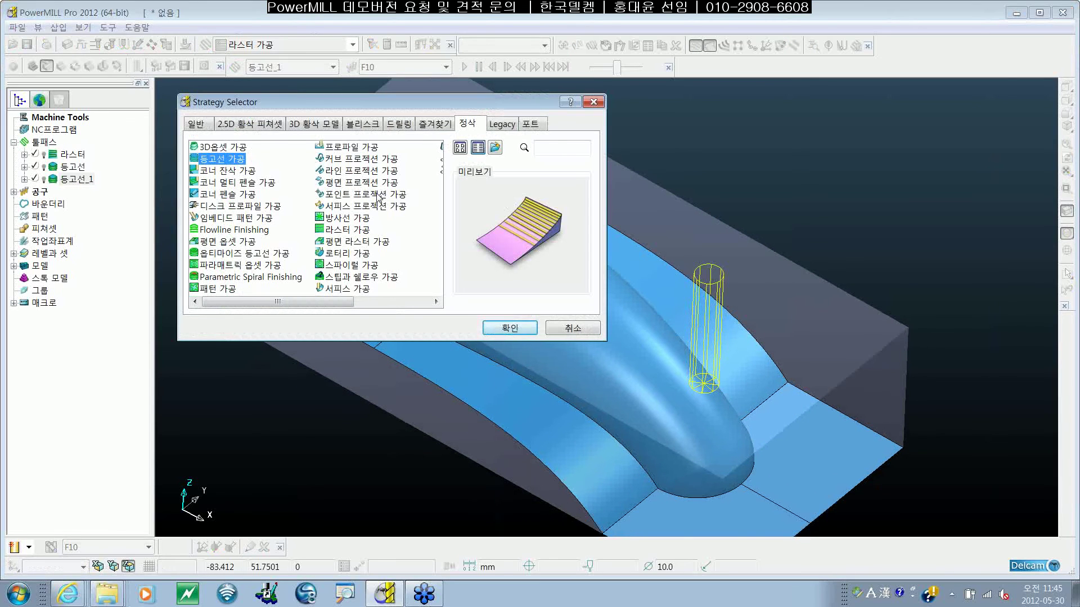
pyautogui.click(215, 149)
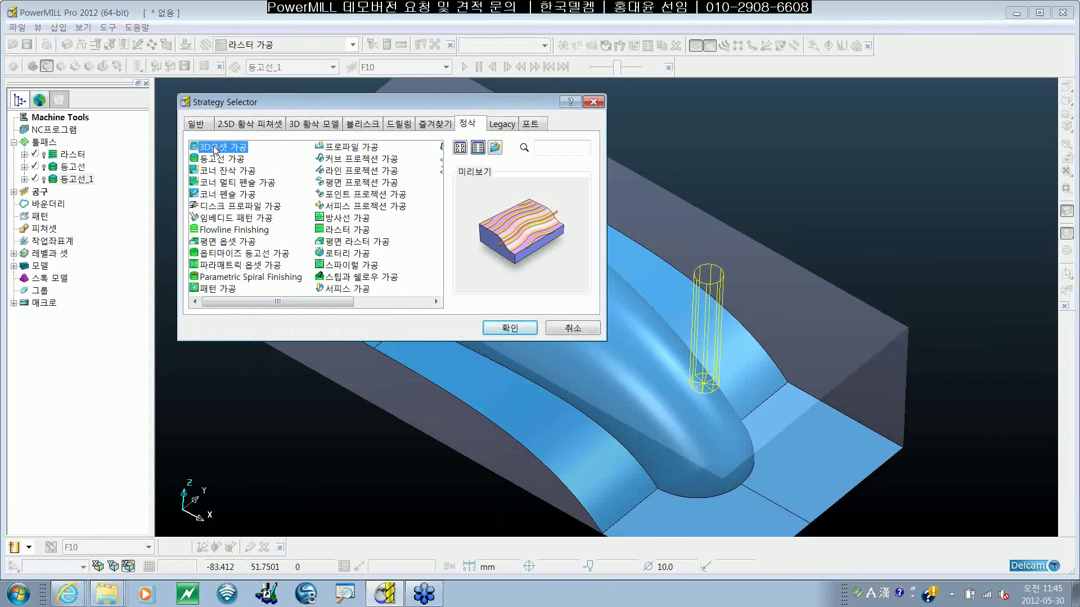
pyautogui.click(510, 327)
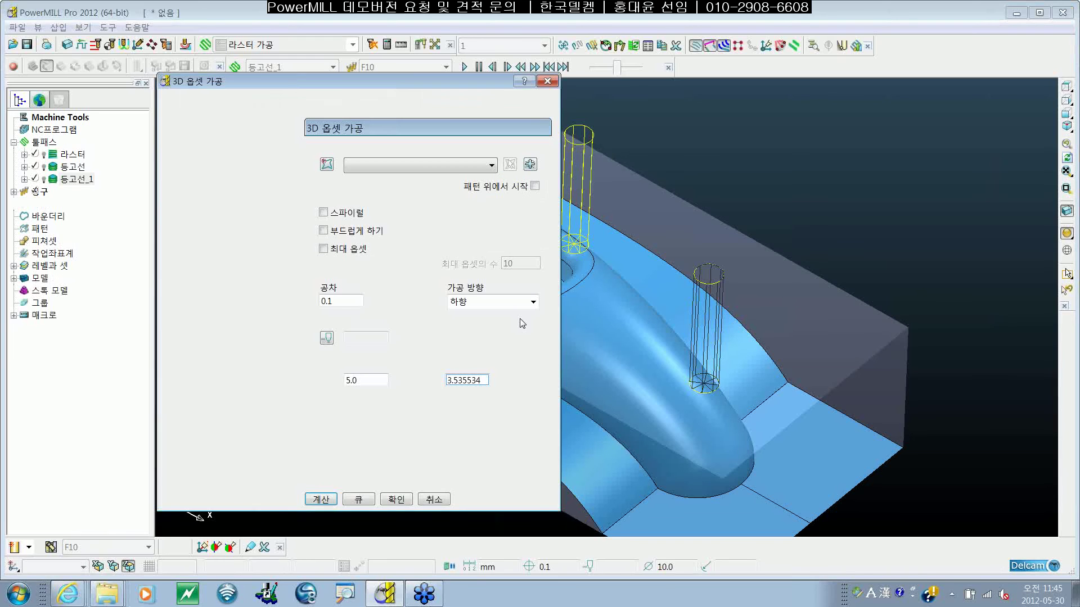
# Step: Name the new toolpath 3D옵셋 and check its tool and limit settings before returning to the 3D offset settings
pyautogui.moveTo(374, 85); pyautogui.dragTo(461, 85)
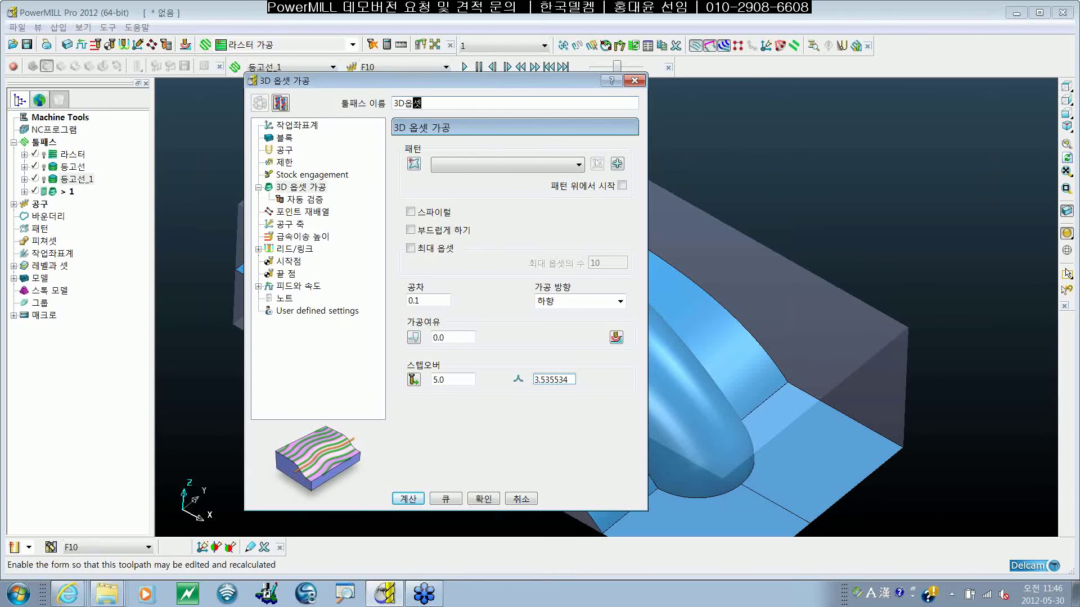
pyautogui.click(285, 151)
pyautogui.click(285, 162)
pyautogui.click(302, 187)
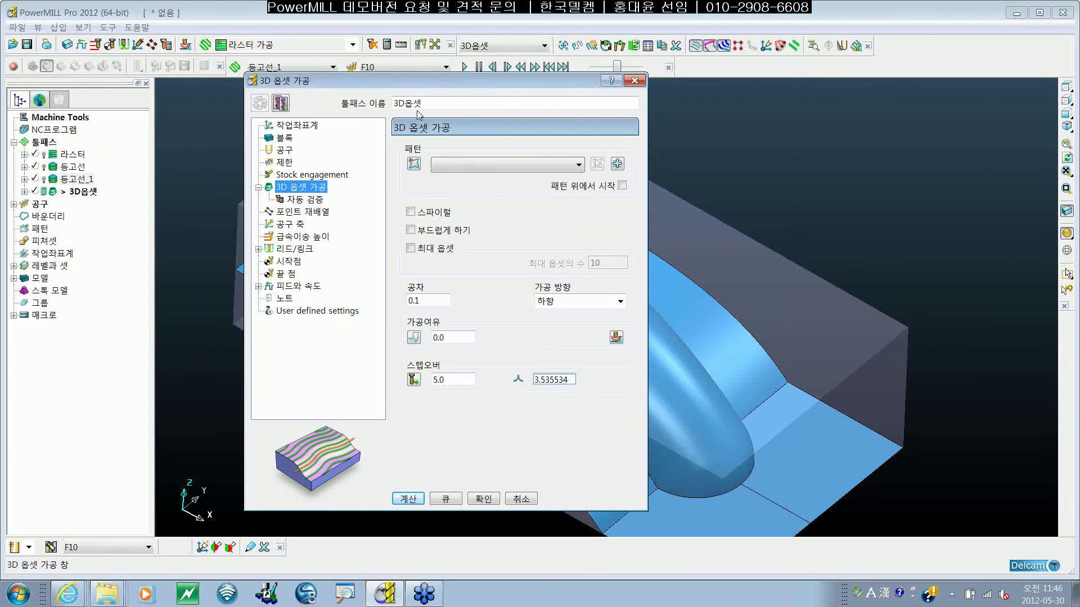
# Step: Enable spiral (스파이럴) and smoothing (부드럽게 하기) for the 3D옵셋 toolpath, calculate it and close its settings
pyautogui.moveTo(453, 87); pyautogui.dragTo(268, 64)
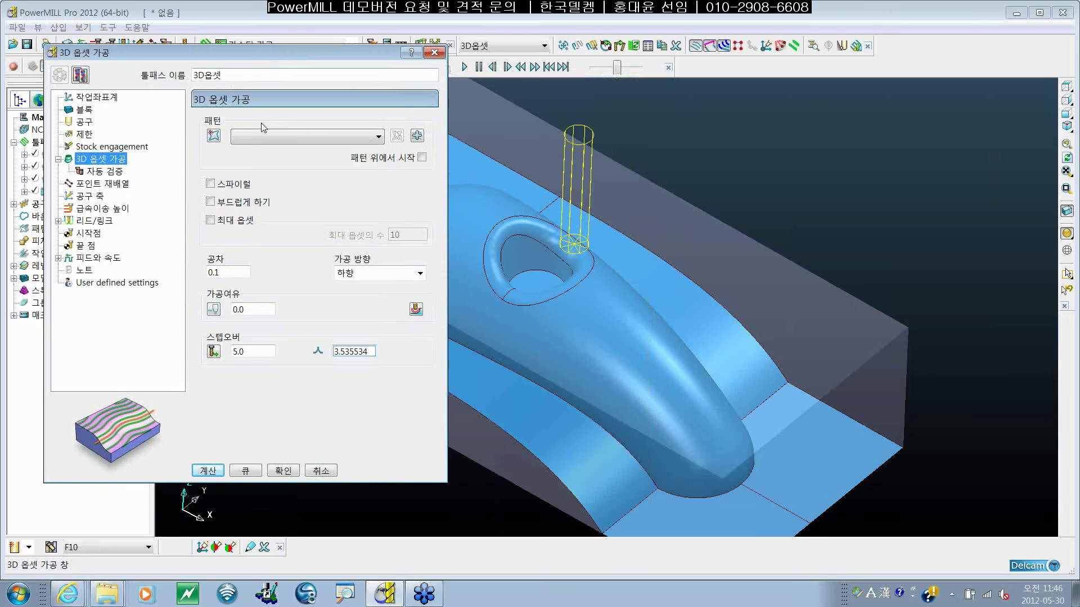
pyautogui.click(210, 184)
pyautogui.click(210, 202)
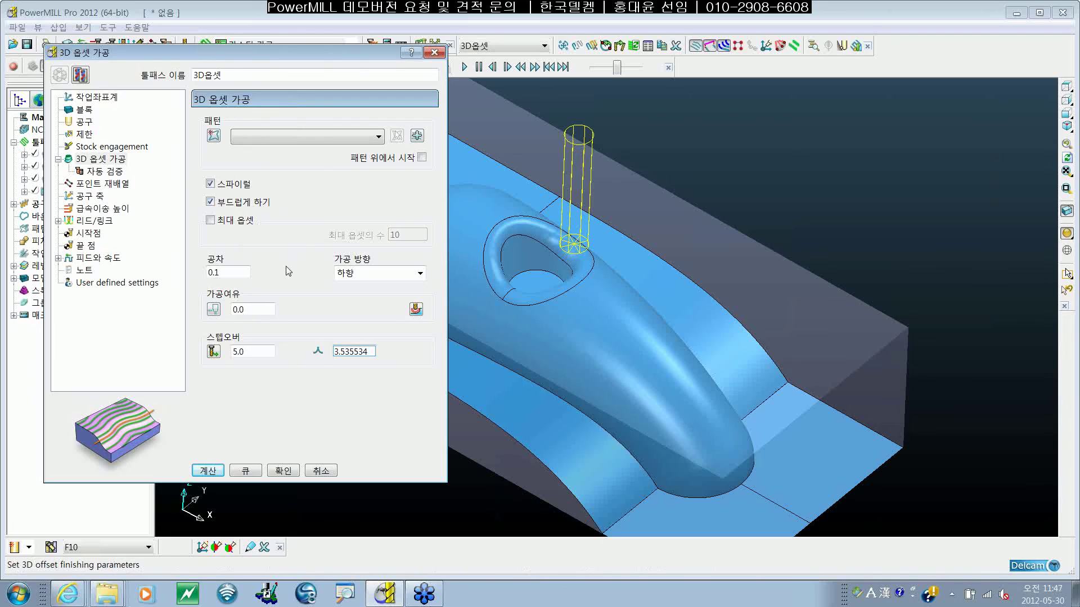
pyautogui.click(211, 470)
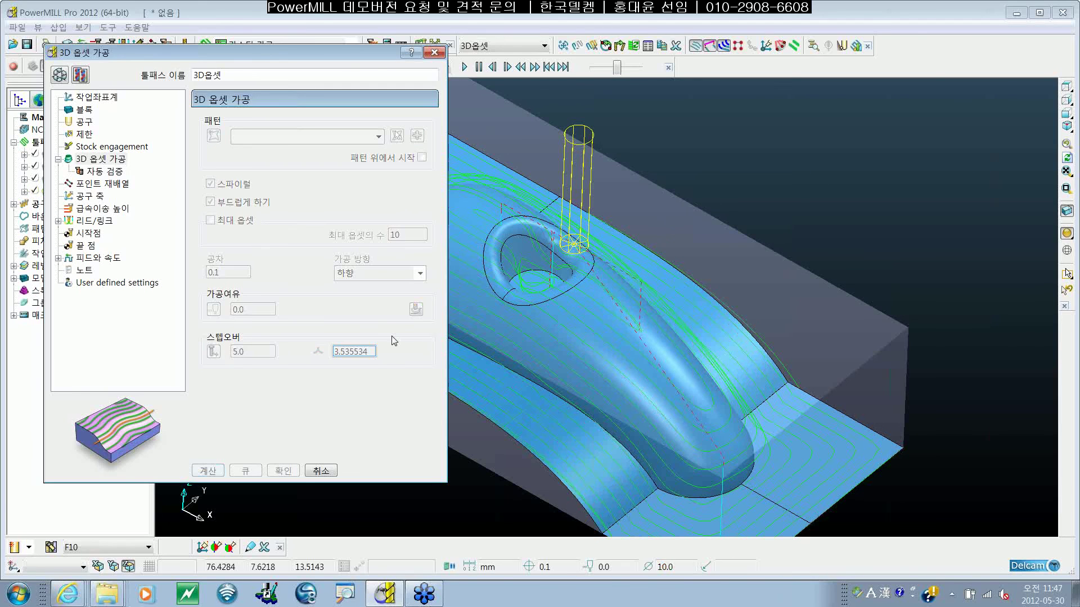
pyautogui.click(321, 470)
# Step: Activate the 라스터 toolpath for comparison, switch back to the 3D옵셋 toolpath and view it from above
pyautogui.keyDown('shift'); pyautogui.moveTo(544, 275); pyautogui.dragTo(538, 274, button='middle'); pyautogui.keyUp('shift')
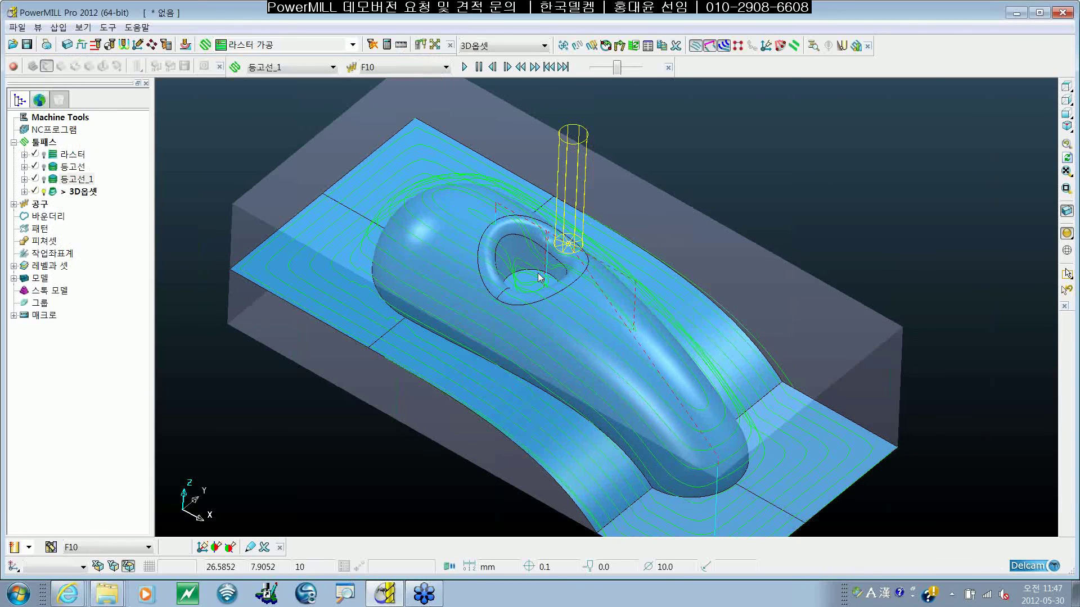
pyautogui.moveTo(370, 306); pyautogui.dragTo(388, 313, button='middle')
pyautogui.doubleClick(55, 155)
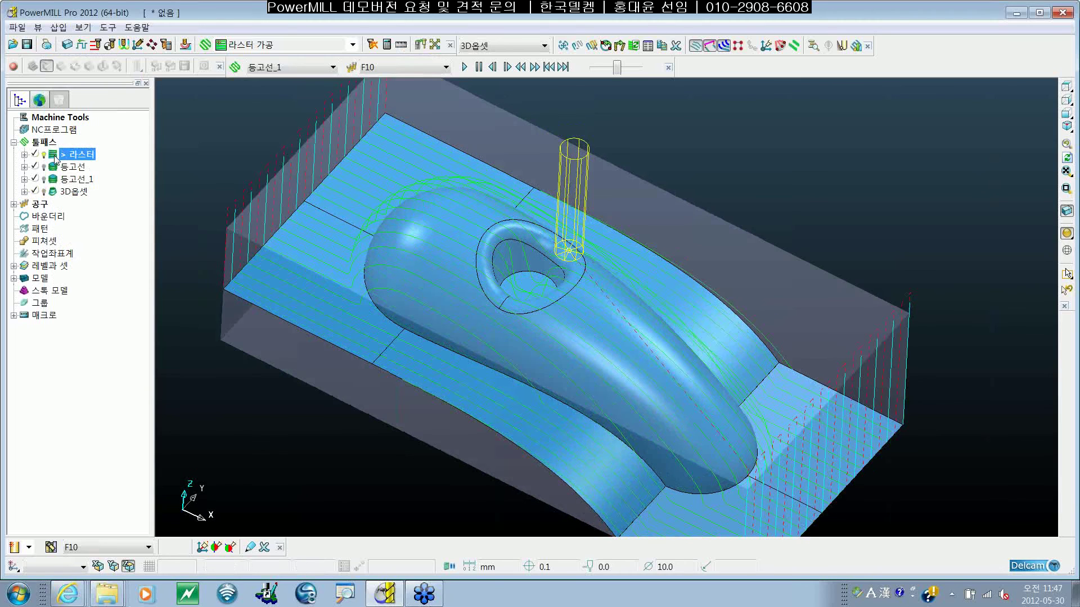
pyautogui.keyDown('shift'); pyautogui.moveTo(344, 256); pyautogui.dragTo(370, 258, button='middle'); pyautogui.keyUp('shift')
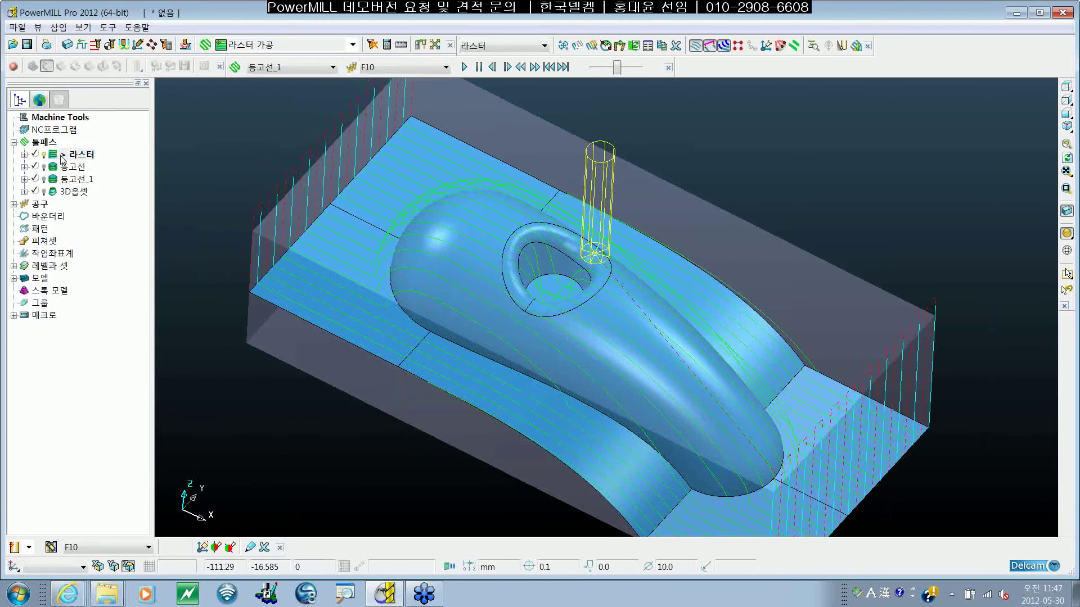
pyautogui.doubleClick(54, 192)
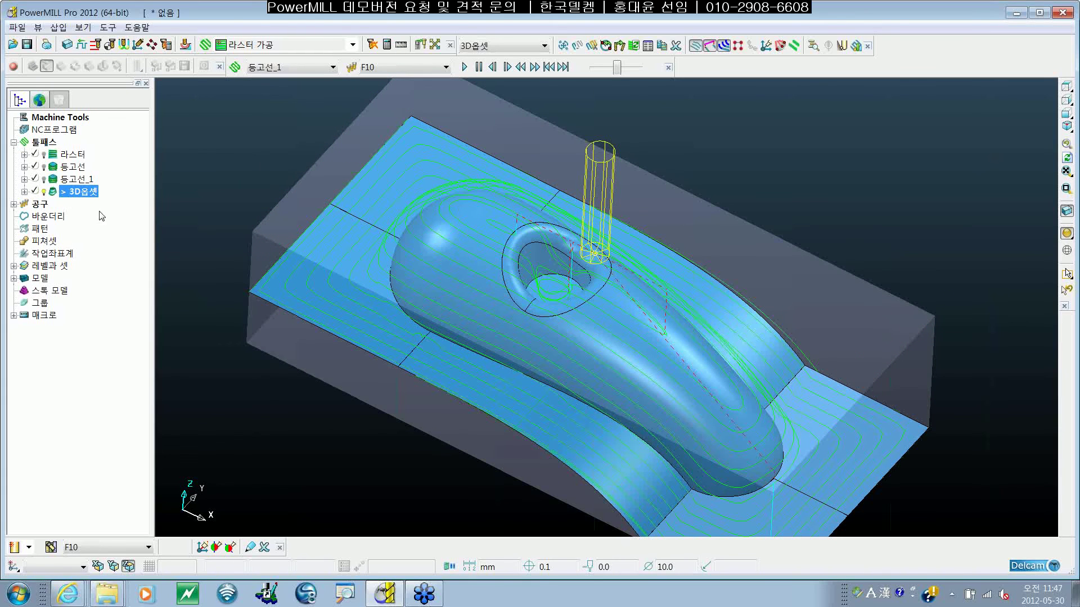
pyautogui.moveTo(349, 247); pyautogui.dragTo(372, 263, button='middle')
pyautogui.hotkey('ctrl', '5')
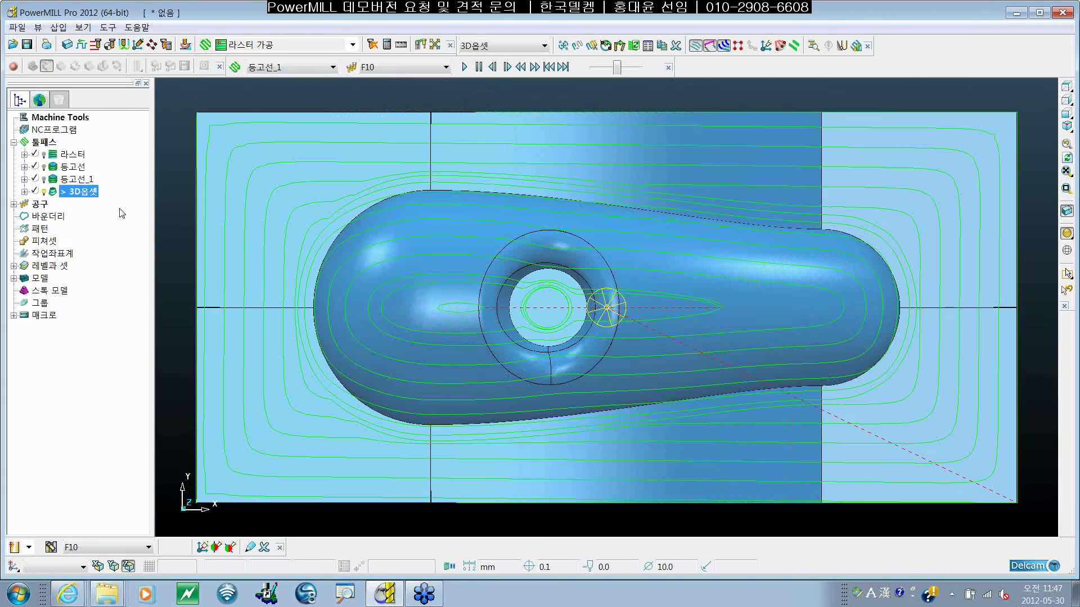
# Step: Examine the spacing and smoothness of the 3D옵셋 passes at the block's corner, the body's rounded end and inside the pocket
pyautogui.keyDown('shift'); pyautogui.moveTo(613, 399); pyautogui.dragTo(647, 308, button='middle'); pyautogui.keyUp('shift')
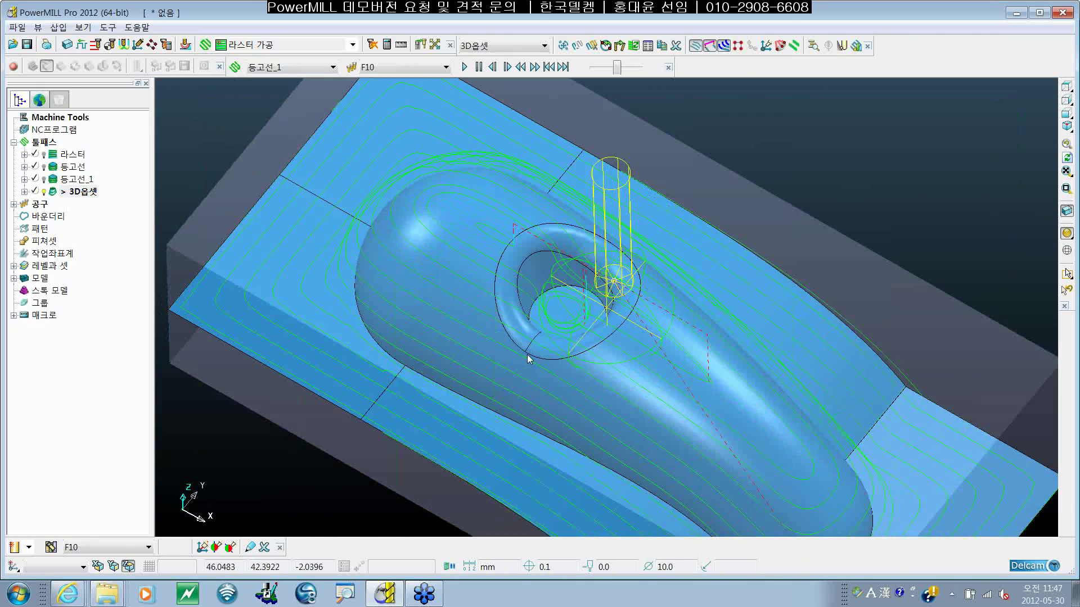
pyautogui.moveTo(527, 354); pyautogui.dragTo(521, 354, button='middle')
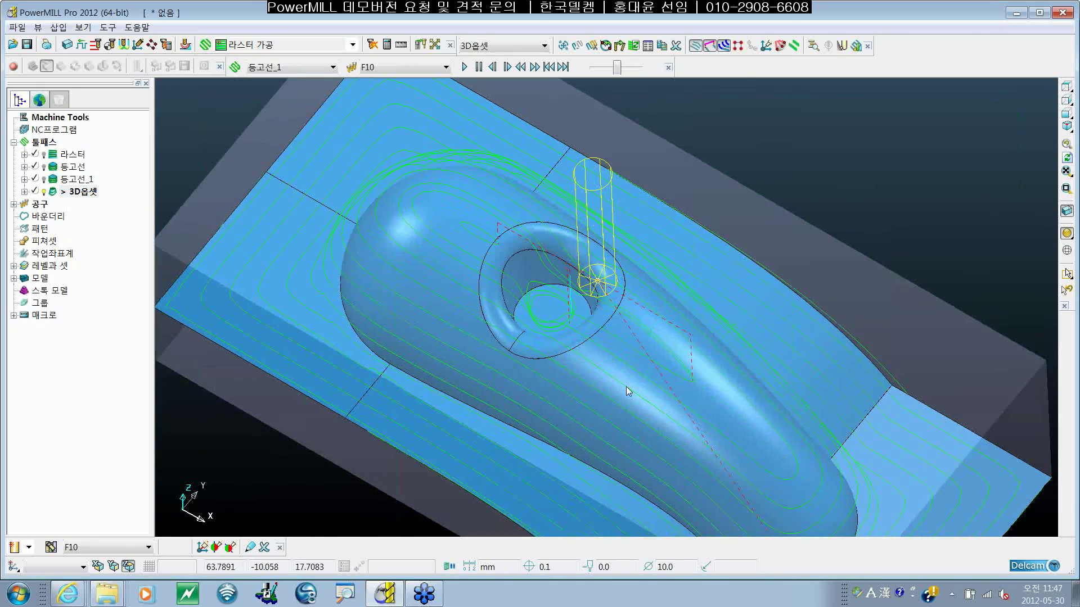
pyautogui.scroll(-3, 626, 386)
pyautogui.scroll(4, 357, 328)
pyautogui.scroll(3, 357, 328)
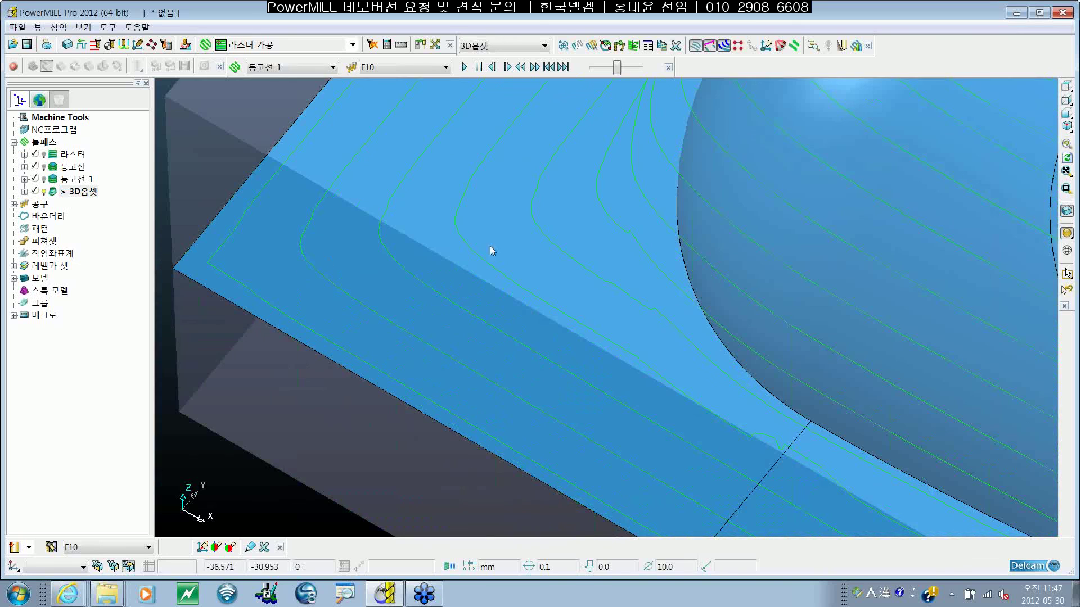
pyautogui.keyDown('shift'); pyautogui.moveTo(667, 357); pyautogui.dragTo(649, 363, button='middle'); pyautogui.keyUp('shift')
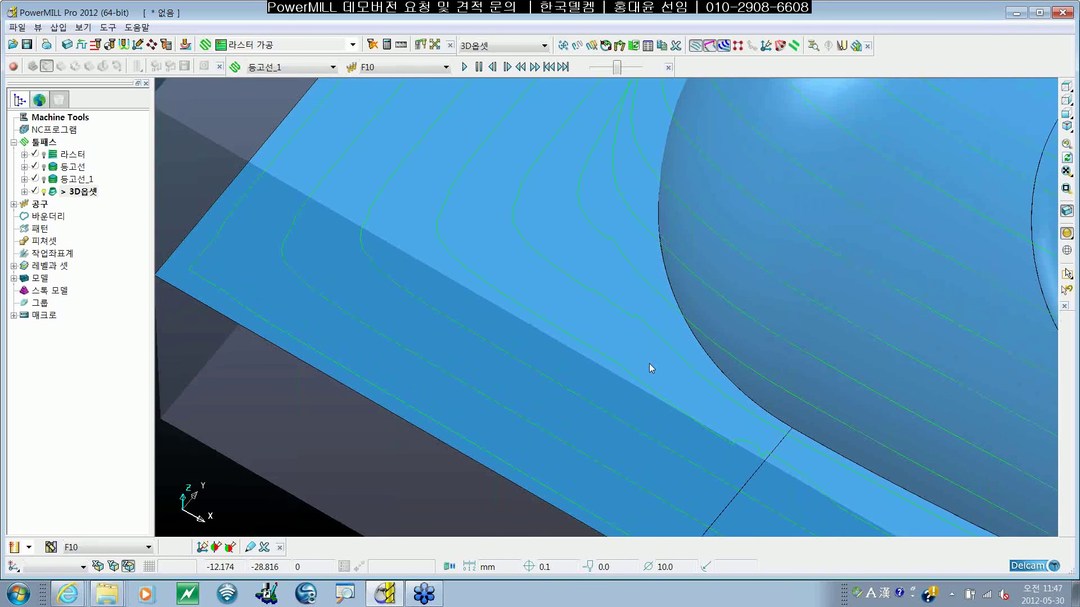
pyautogui.scroll(-2, 648, 368)
pyautogui.scroll(4, 531, 225)
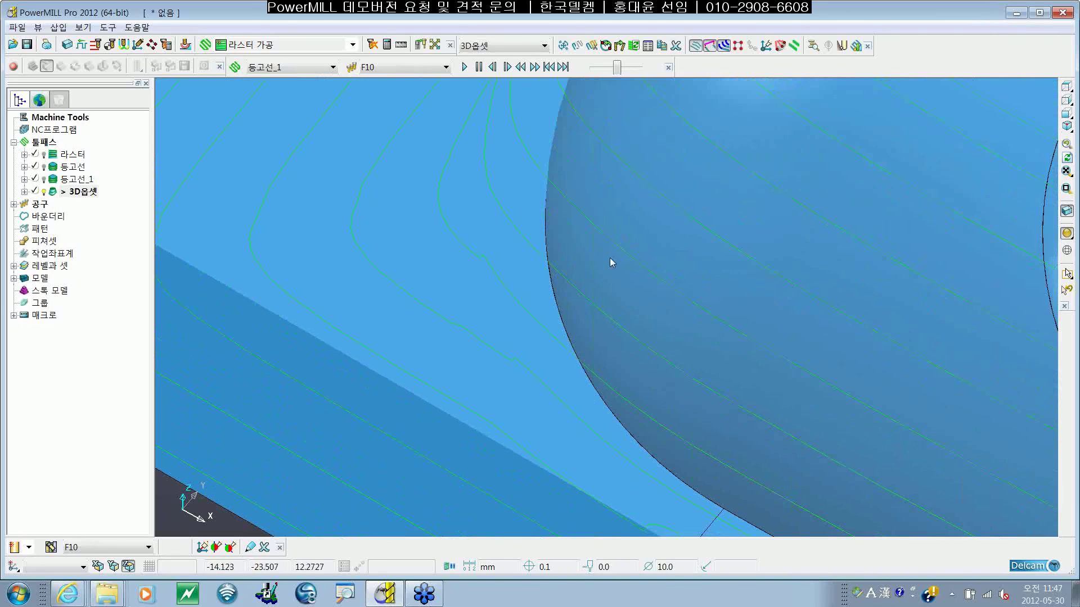
pyautogui.scroll(-2, 504, 374)
pyautogui.scroll(-3, 501, 375)
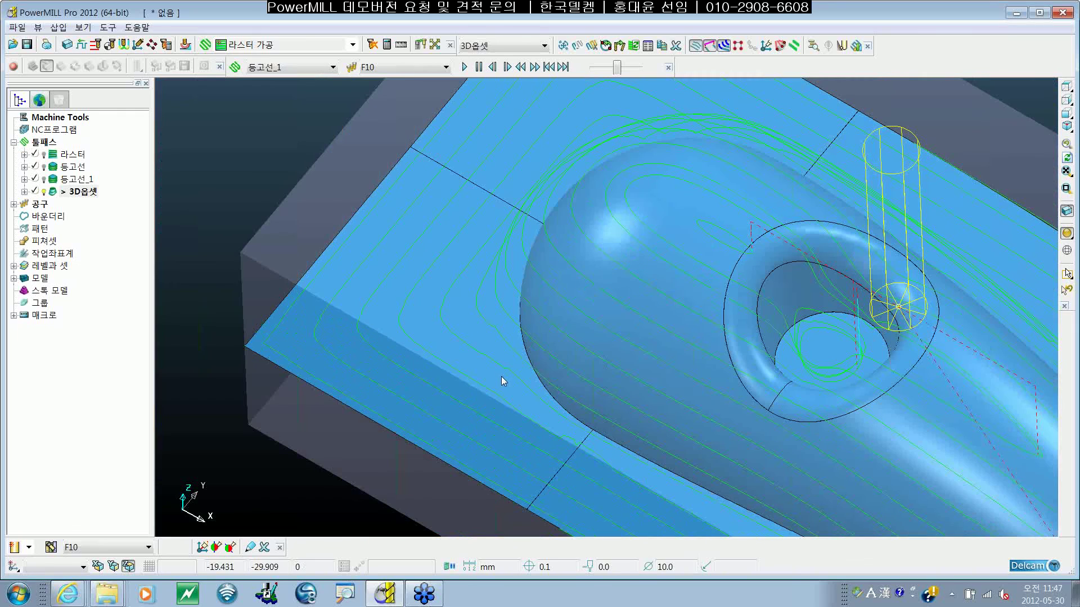
pyautogui.scroll(2, 621, 379)
pyautogui.moveTo(622, 379); pyautogui.dragTo(635, 352, button='middle')
pyautogui.keyDown('shift'); pyautogui.moveTo(802, 422); pyautogui.dragTo(602, 367, button='middle'); pyautogui.keyUp('shift')
pyautogui.scroll(4, 601, 366)
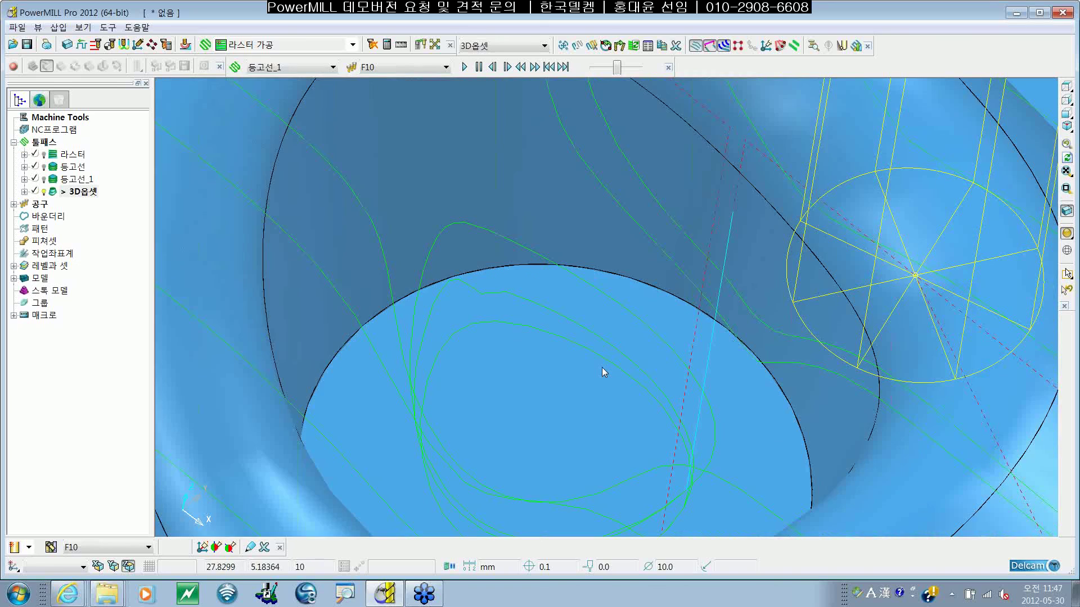
pyautogui.scroll(-3, 603, 368)
pyautogui.scroll(-5, 609, 369)
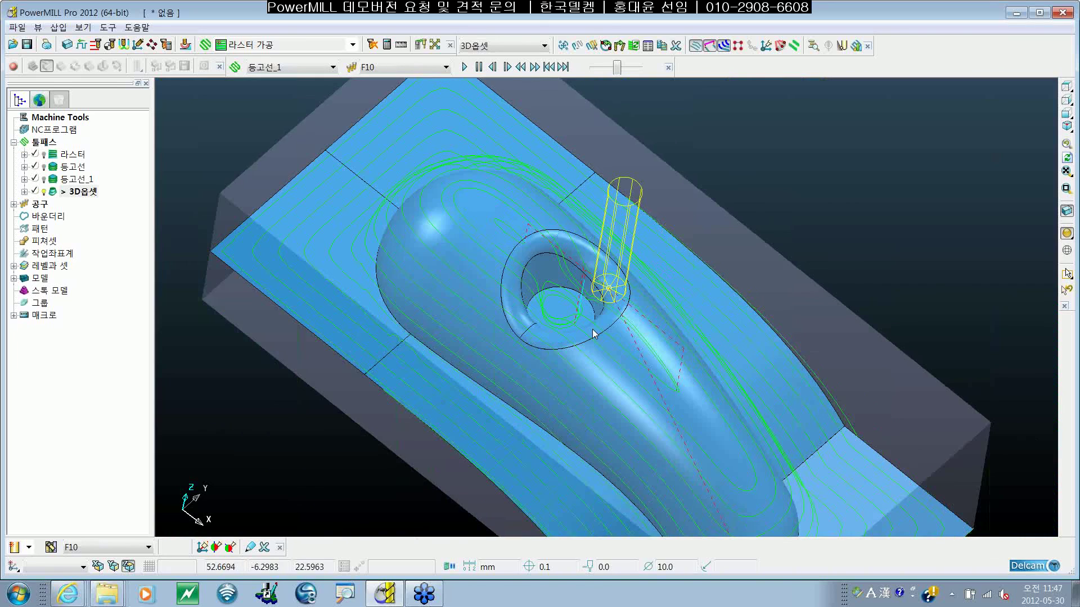
# Step: Activate the 라스터 toolpath, examine its pass spacing on the body's steep sides, and return to the 3D옵셋 toolpath
pyautogui.click(58, 157)
pyautogui.doubleClick(58, 158)
pyautogui.keyDown('shift'); pyautogui.moveTo(394, 358); pyautogui.dragTo(594, 447, button='middle'); pyautogui.keyUp('shift')
pyautogui.keyDown('shift'); pyautogui.moveTo(760, 362); pyautogui.dragTo(572, 238, button='middle'); pyautogui.keyUp('shift')
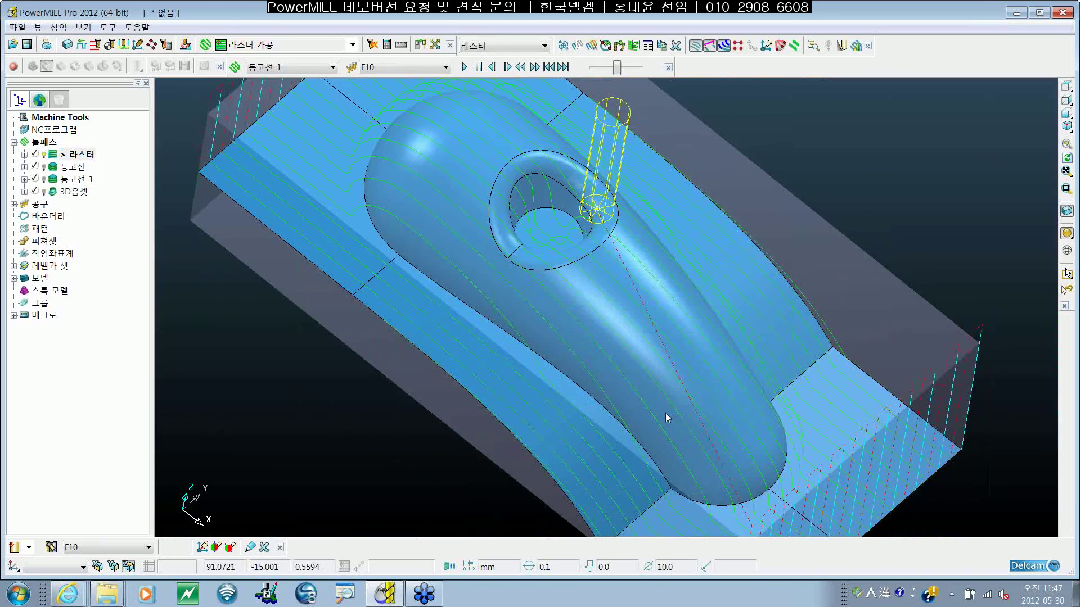
pyautogui.moveTo(666, 412); pyautogui.dragTo(437, 324, button='middle')
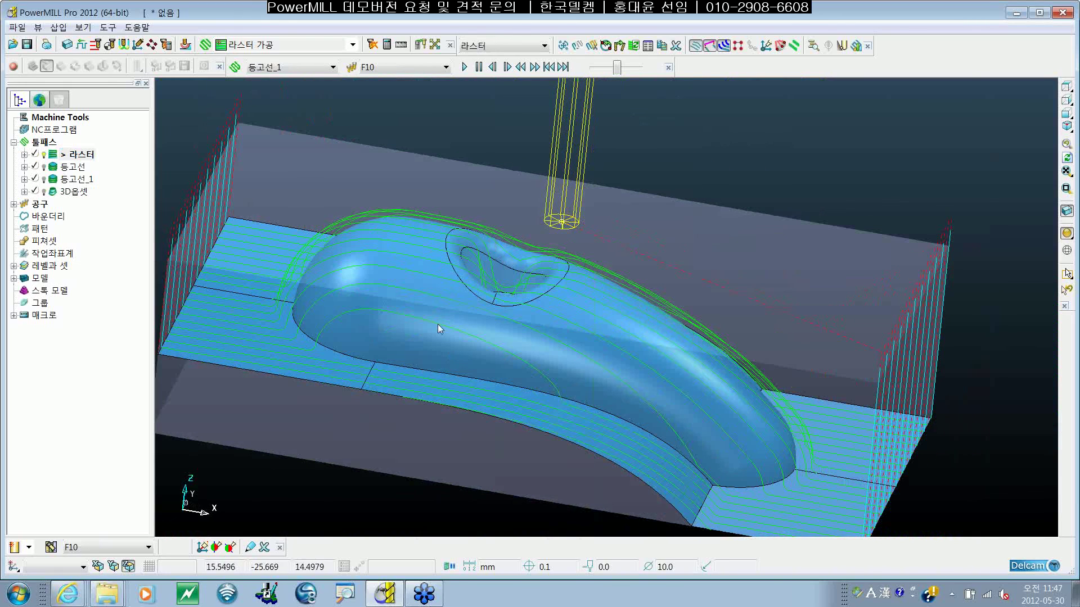
pyautogui.moveTo(659, 360); pyautogui.dragTo(554, 405, button='middle')
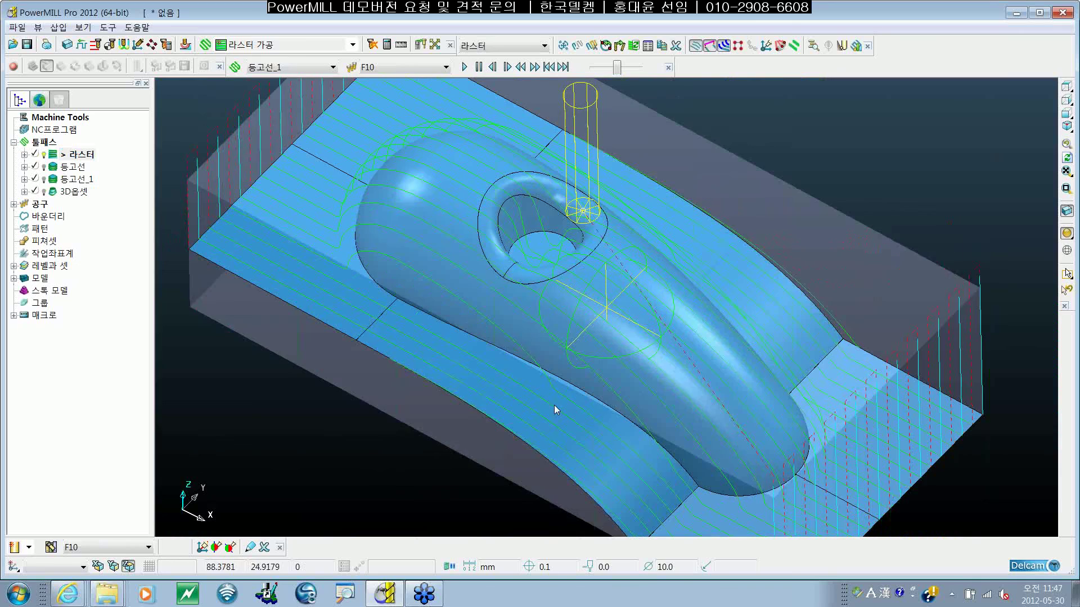
pyautogui.scroll(2, 555, 405)
pyautogui.doubleClick(74, 192)
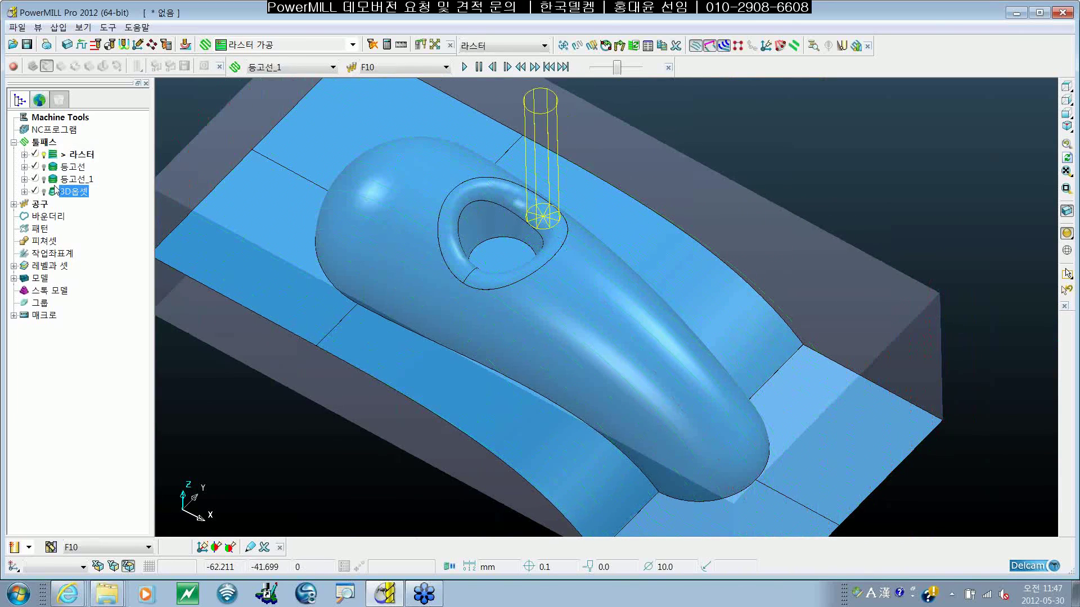
# Step: Hide the block around the model so the 3D옵셋 passes can be viewed without it
pyautogui.moveTo(622, 292); pyautogui.dragTo(446, 306, button='middle')
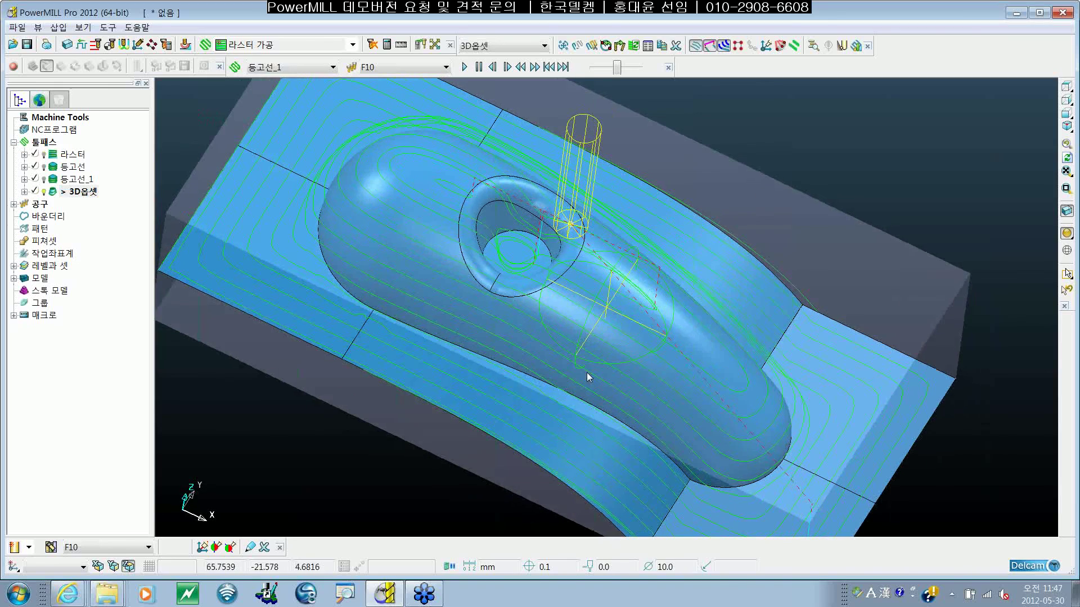
pyautogui.moveTo(586, 373); pyautogui.dragTo(588, 321, button='middle')
pyautogui.moveTo(640, 379)
pyautogui.mouseDown(button='middle')
pyautogui.moveTo(700, 393)
pyautogui.moveTo(299, 307)
pyautogui.mouseUp(button='middle')
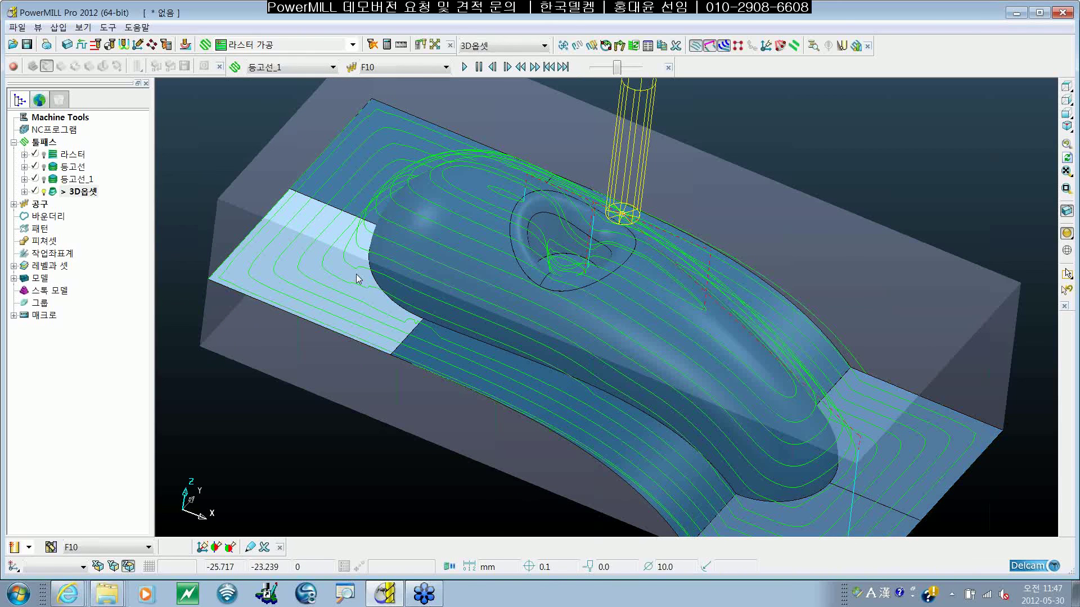
pyautogui.middleClick(262, 281)
pyautogui.click(224, 164)
pyautogui.click(339, 293)
pyautogui.click(1067, 214)
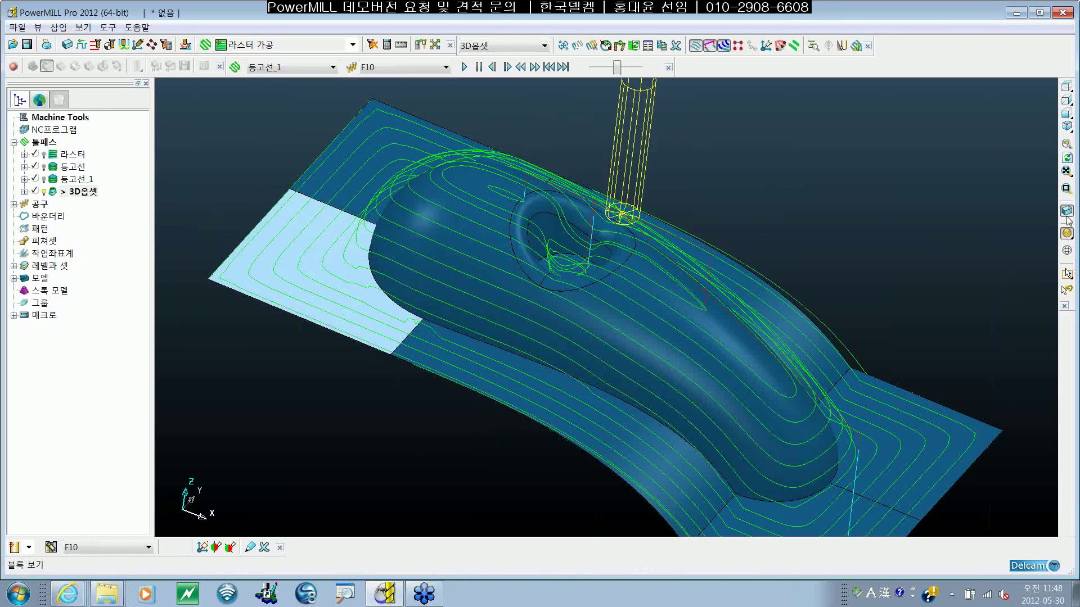
# Step: Simulate the 3D옵셋 toolpath from a point on the pass beside the body and examine how it rounds the corners
pyautogui.click(440, 340)
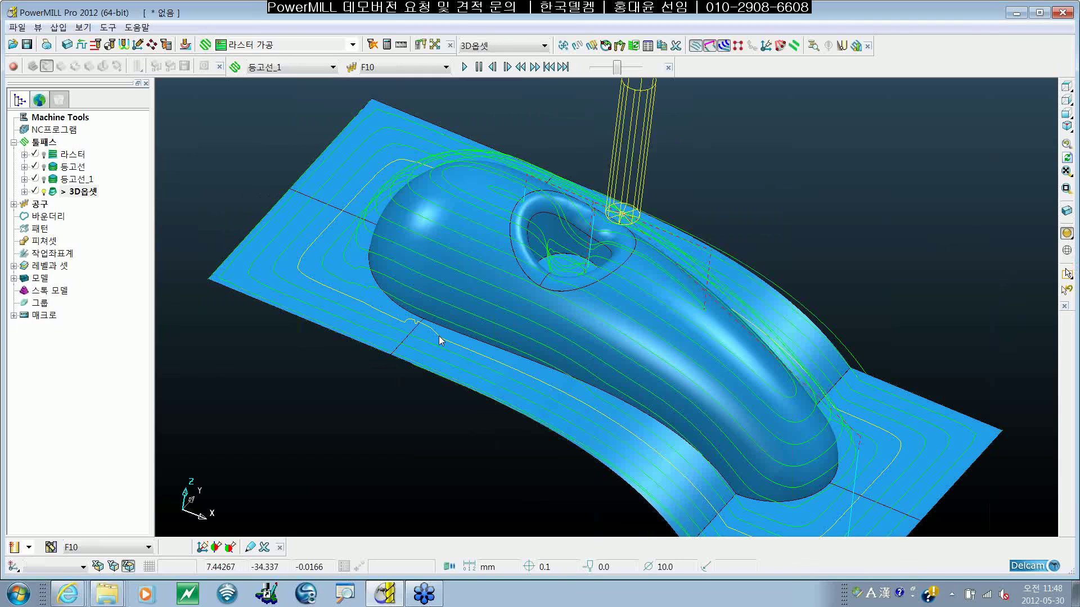
pyautogui.rightClick(440, 340)
pyautogui.click(513, 181)
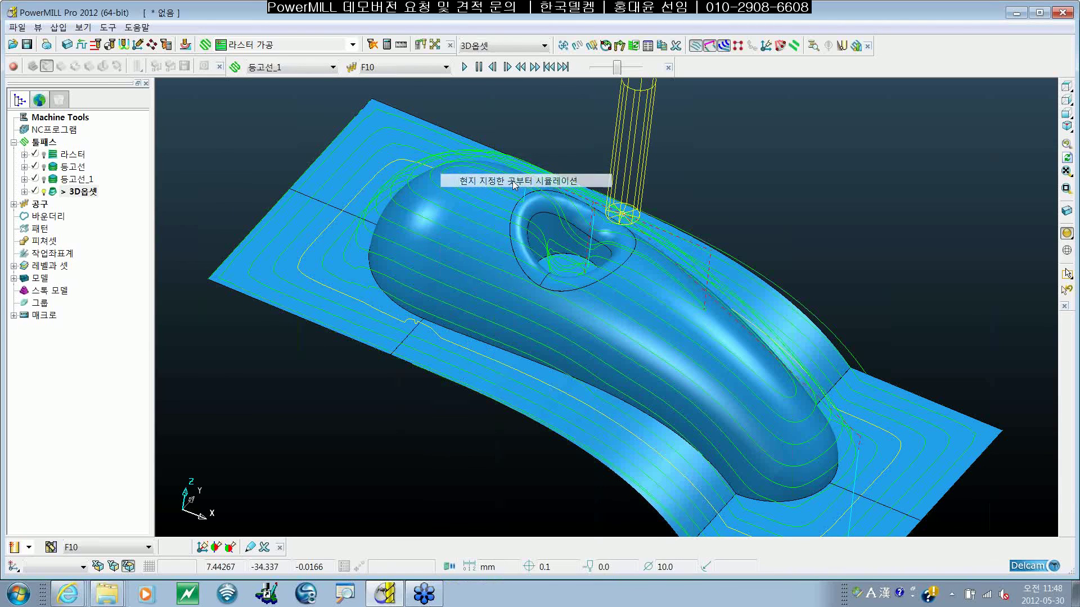
pyautogui.click(465, 68)
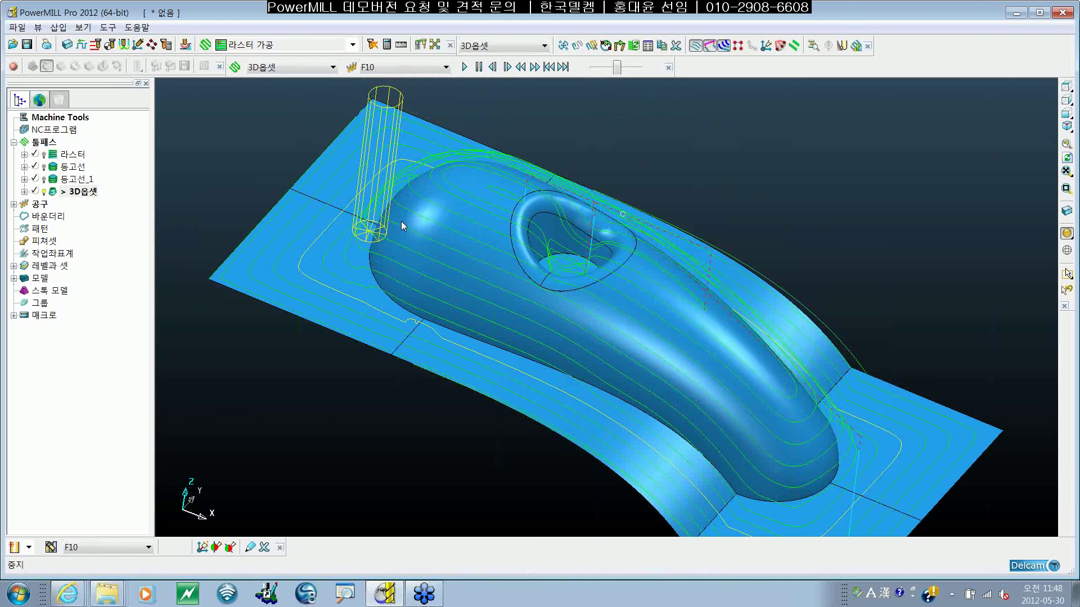
pyautogui.scroll(10, 400, 221)
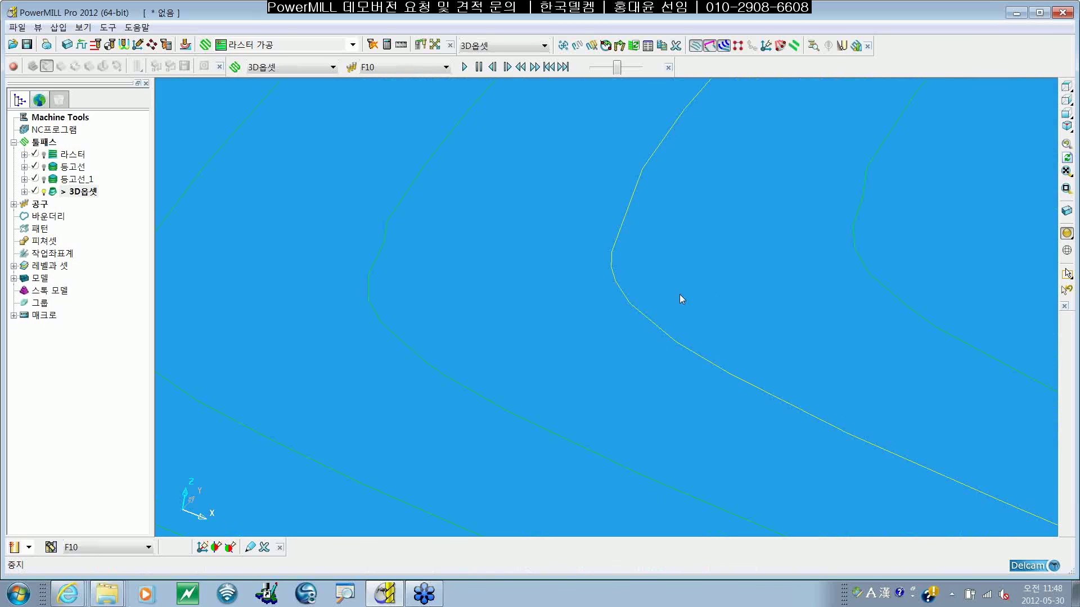
pyautogui.scroll(-10, 660, 342)
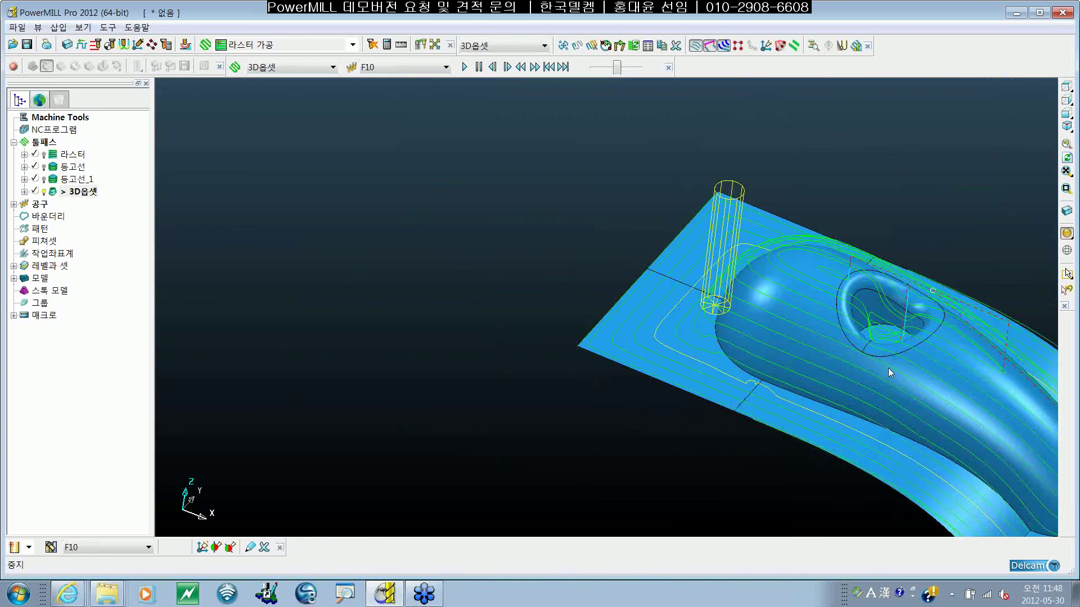
pyautogui.keyDown('shift'); pyautogui.moveTo(590, 278); pyautogui.dragTo(592, 280, button='middle'); pyautogui.keyUp('shift')
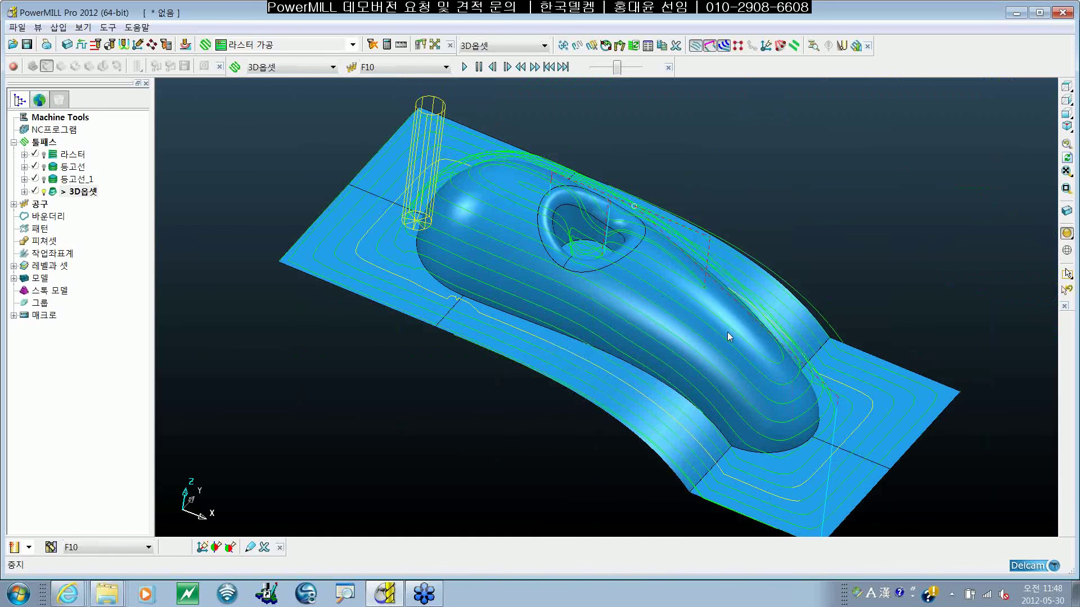
pyautogui.keyDown('shift'); pyautogui.moveTo(721, 338); pyautogui.dragTo(680, 327, button='middle'); pyautogui.keyUp('shift')
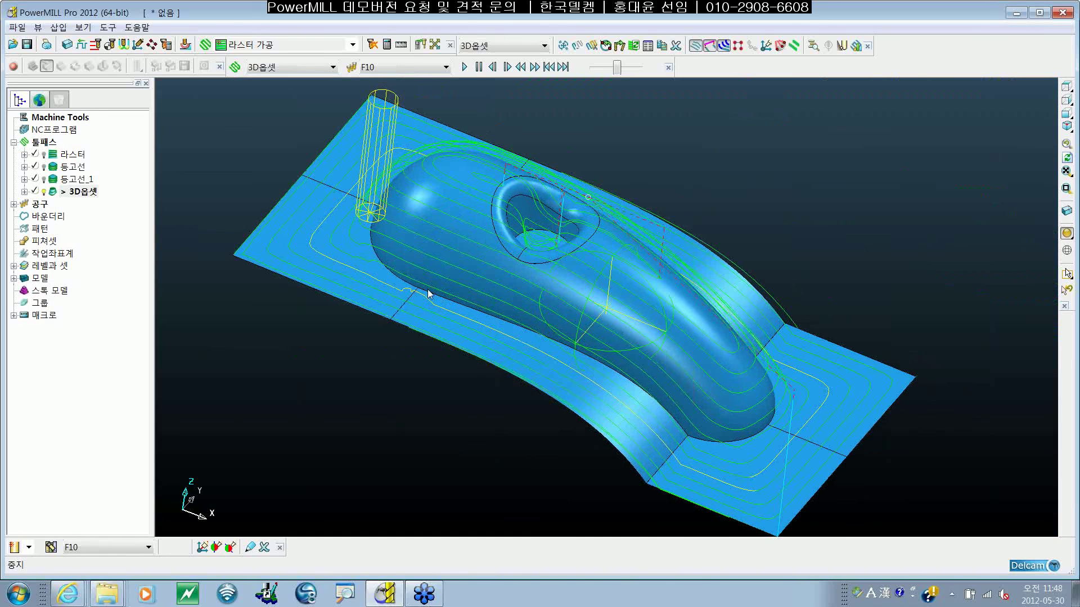
pyautogui.moveTo(428, 293); pyautogui.dragTo(494, 258, button='middle')
# Step: Reopen the 3D옵셋 toolpath's settings for editing, limit it to a maximum (최대 옵셋) of 5 offsets and calculate it
pyautogui.rightClick(90, 192)
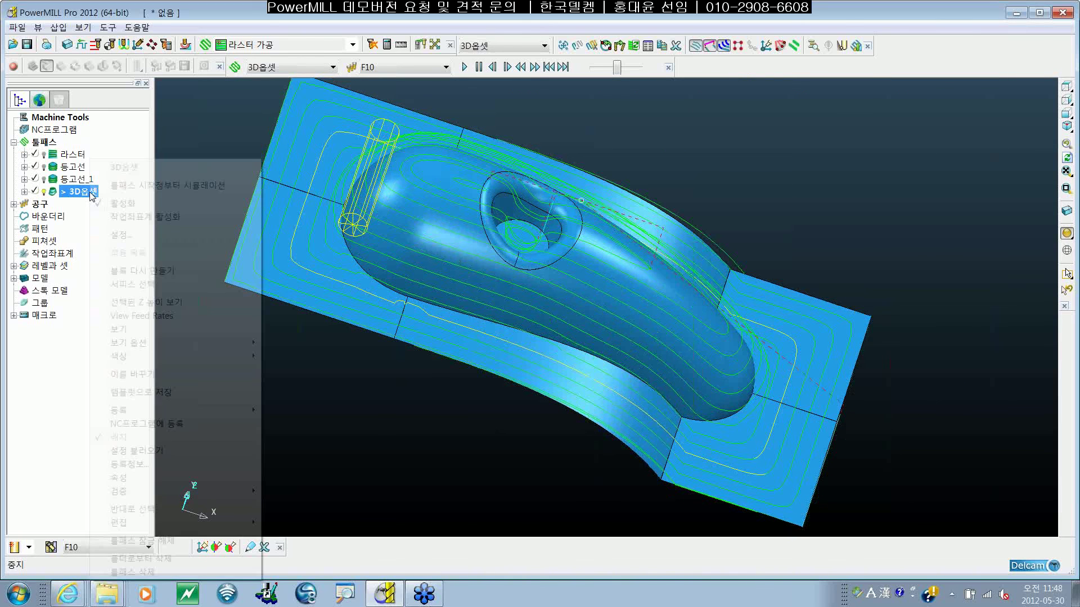
pyautogui.click(120, 235)
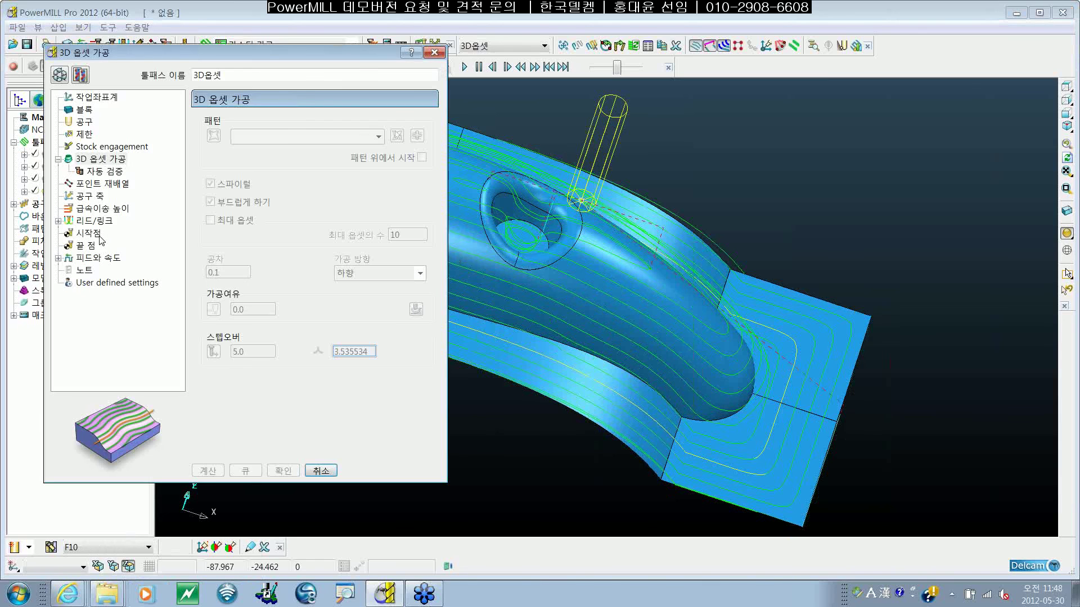
pyautogui.click(60, 76)
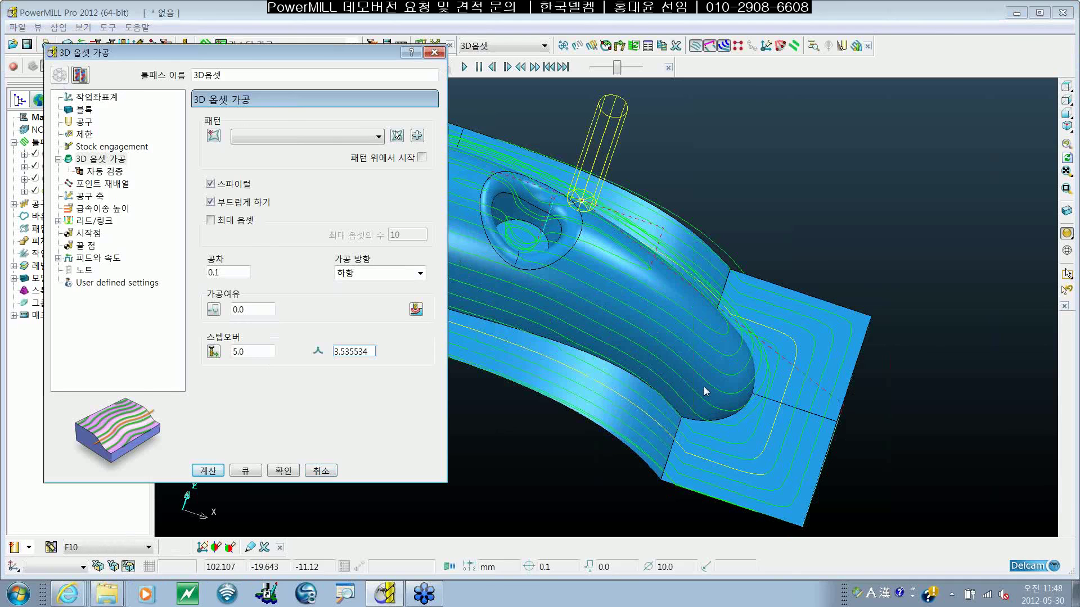
pyautogui.keyDown('shift'); pyautogui.moveTo(728, 386); pyautogui.dragTo(829, 390, button='middle'); pyautogui.keyUp('shift')
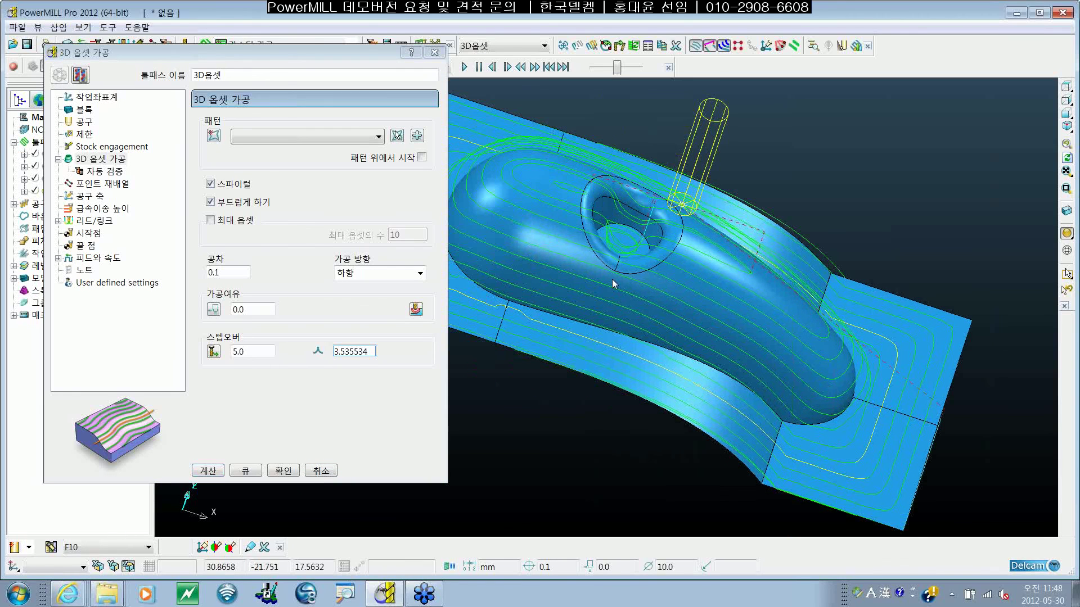
pyautogui.click(210, 221)
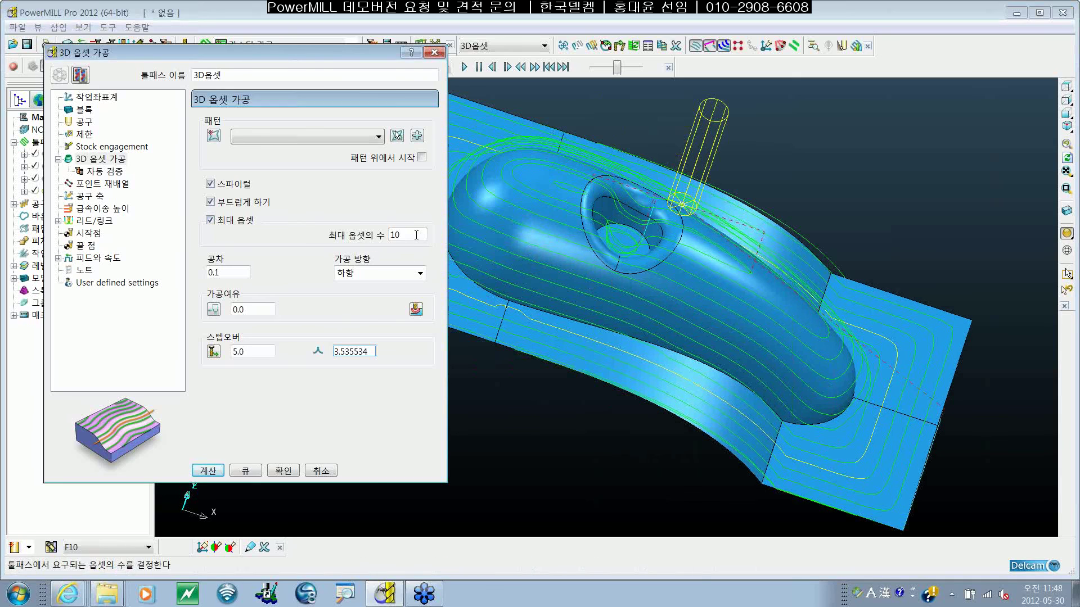
pyautogui.press('Tab')
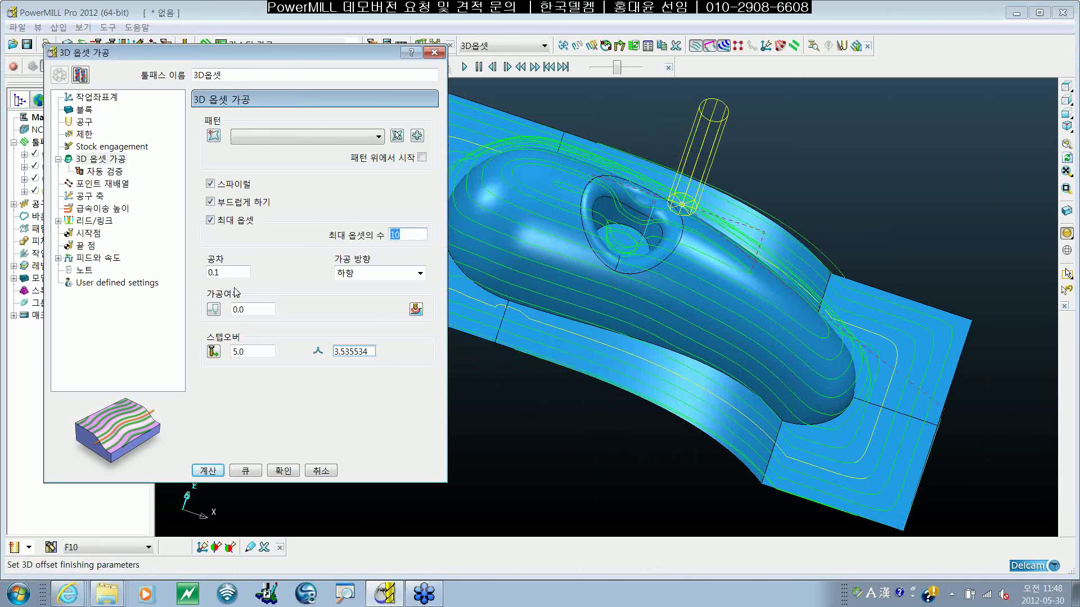
pyautogui.write('5')
pyautogui.click(223, 475)
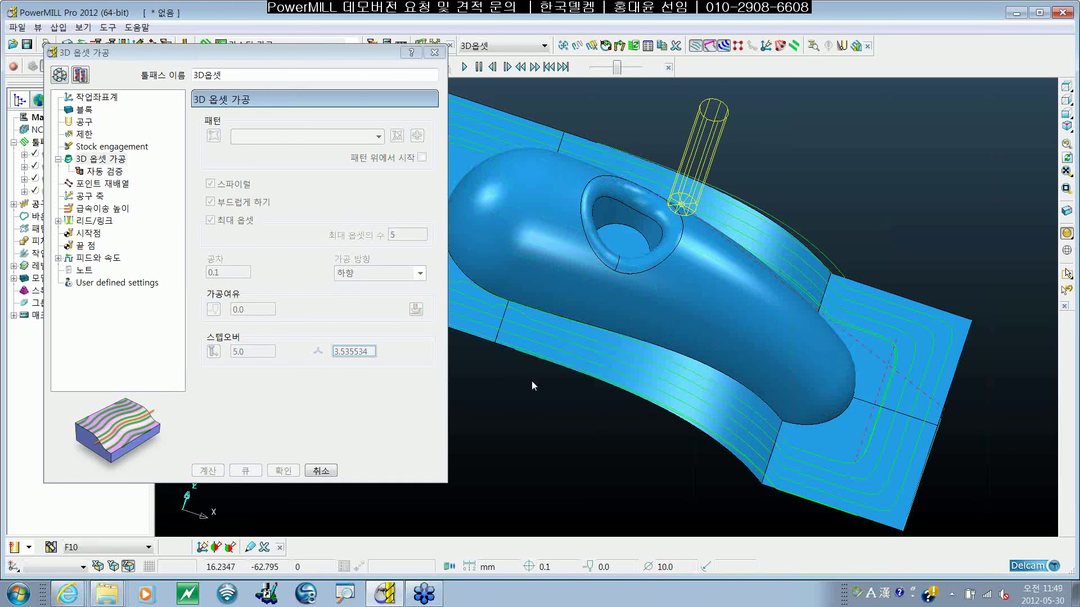
pyautogui.moveTo(849, 403); pyautogui.dragTo(735, 467, button='middle')
pyautogui.scroll(3, 734, 467)
pyautogui.scroll(-3, 704, 453)
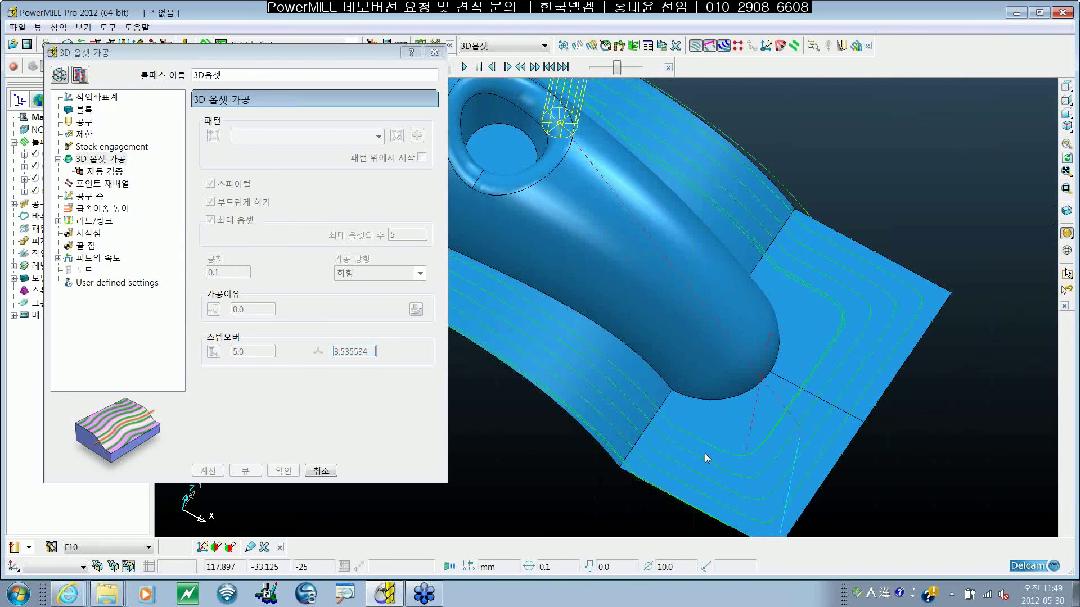
pyautogui.keyDown('shift'); pyautogui.moveTo(565, 377); pyautogui.dragTo(708, 421, button='middle'); pyautogui.keyUp('shift')
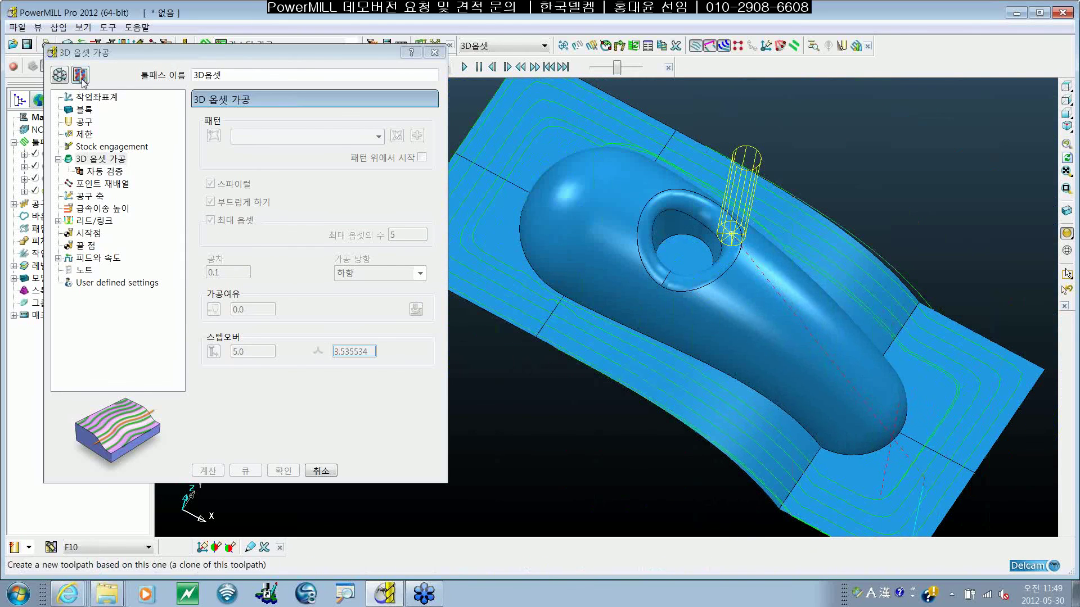
# Step: Turn off the maximum offset limit (최대 옵셋) for the 3D옵셋 toolpath, recalculate it and close its settings
pyautogui.click(61, 78)
pyautogui.click(209, 222)
pyautogui.click(209, 222)
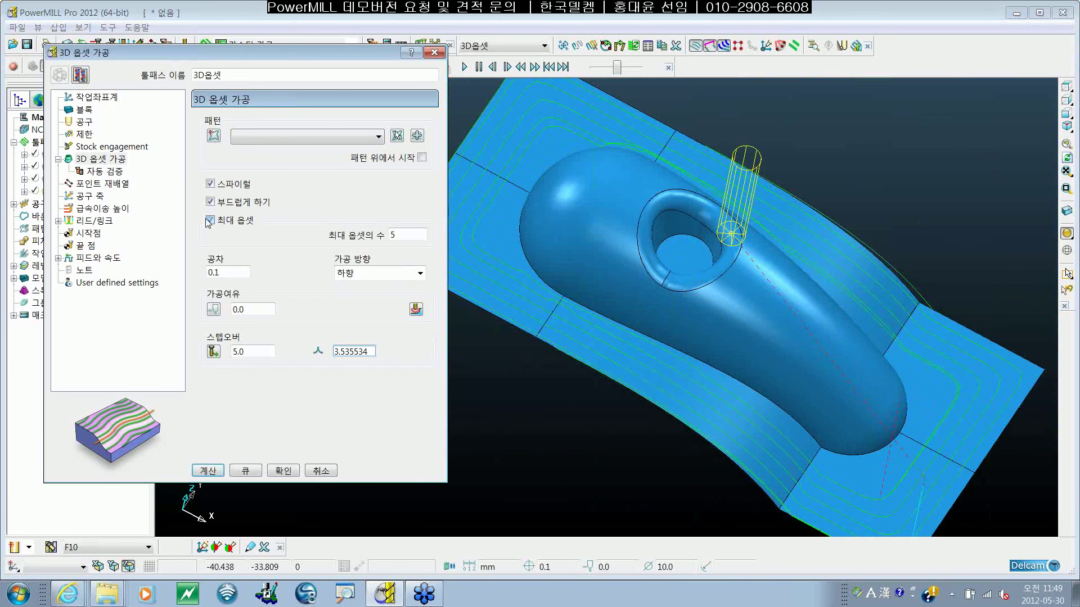
pyautogui.click(209, 222)
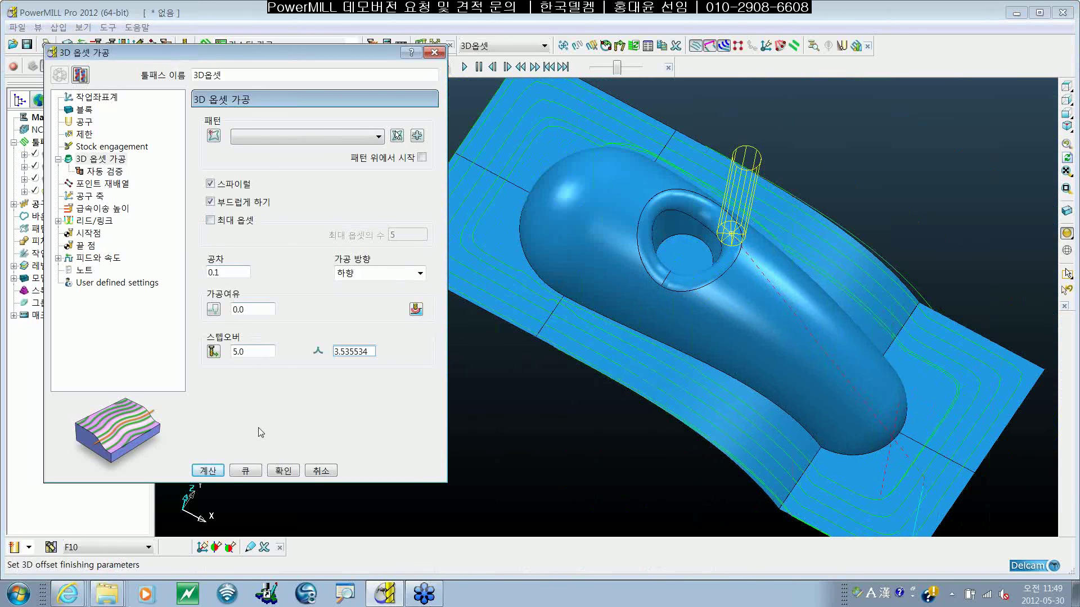
pyautogui.click(218, 471)
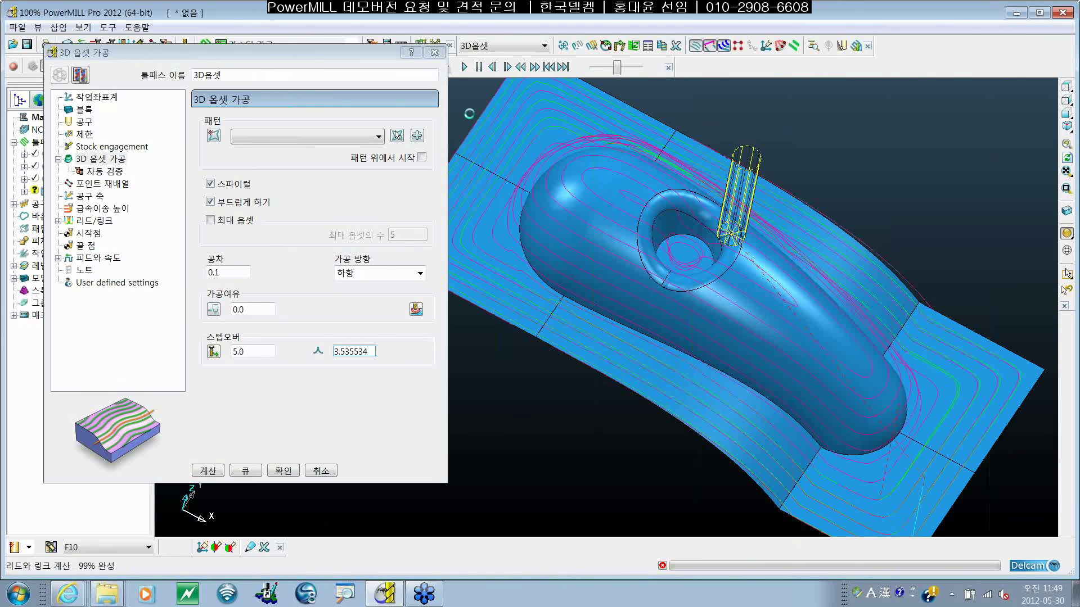
pyautogui.click(435, 52)
pyautogui.keyDown('shift'); pyautogui.moveTo(754, 272); pyautogui.dragTo(605, 290, button='middle'); pyautogui.keyUp('shift')
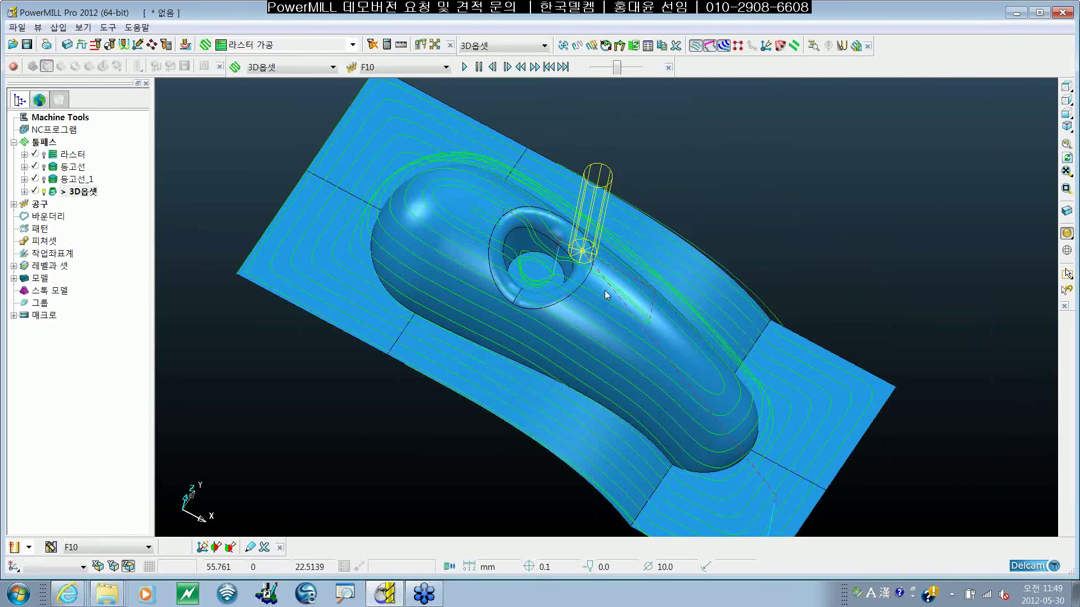
pyautogui.scroll(-2, 606, 290)
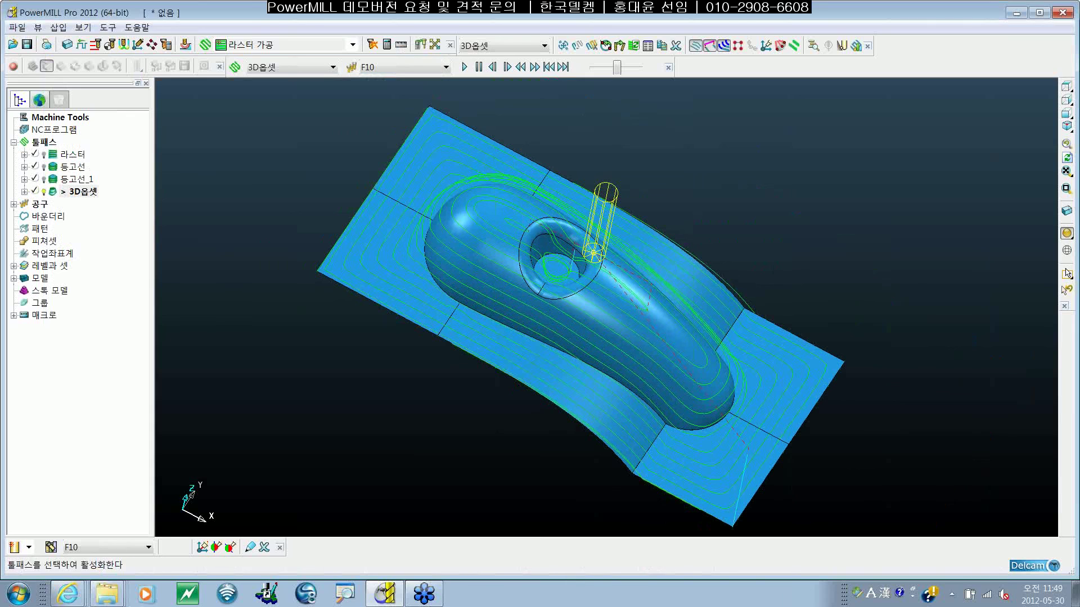
# Step: Deactivate the 3D옵셋 toolpath to clear its passes from the model view
pyautogui.click(79, 157)
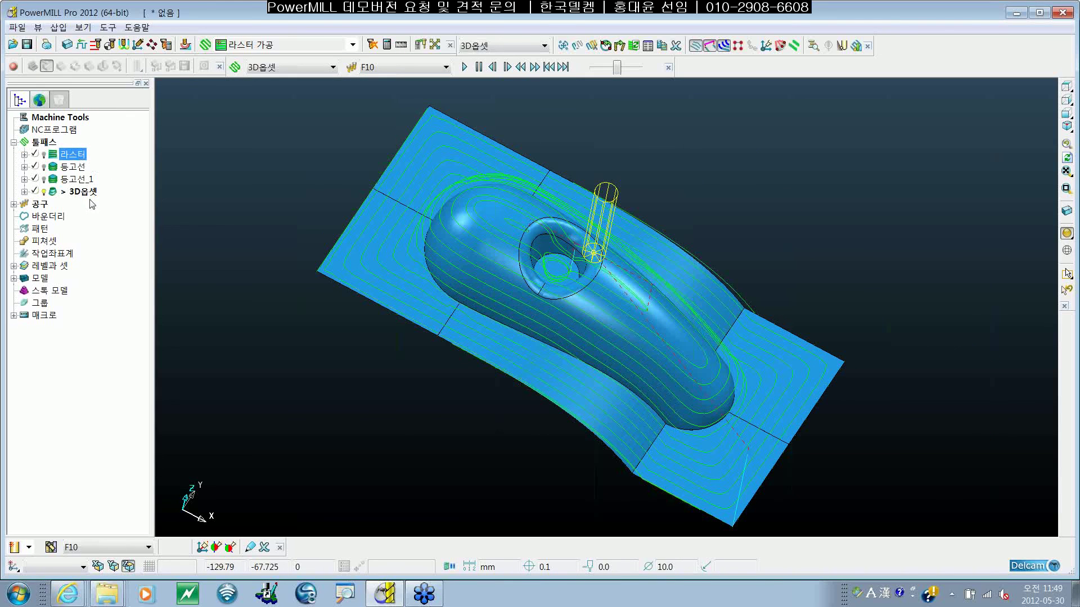
pyautogui.click(93, 204)
pyautogui.click(90, 193)
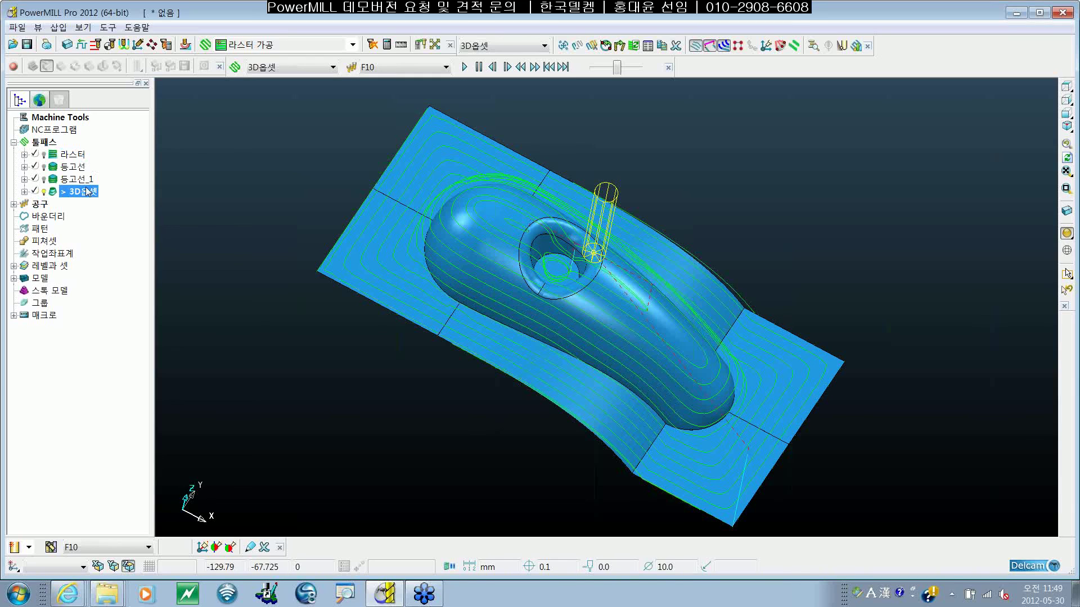
pyautogui.click(77, 179)
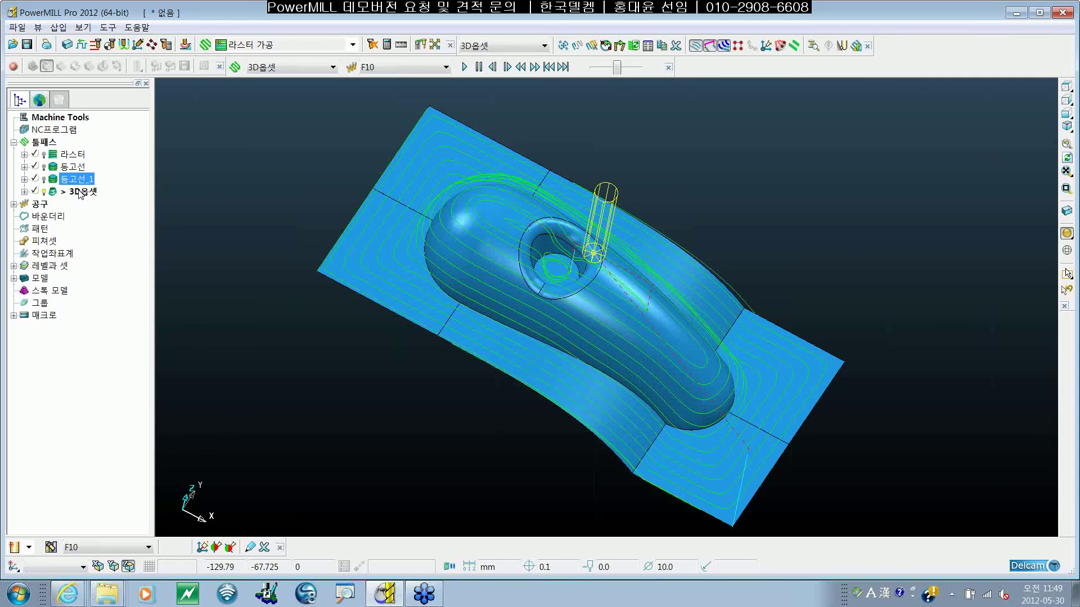
pyautogui.click(105, 197)
pyautogui.doubleClick(57, 193)
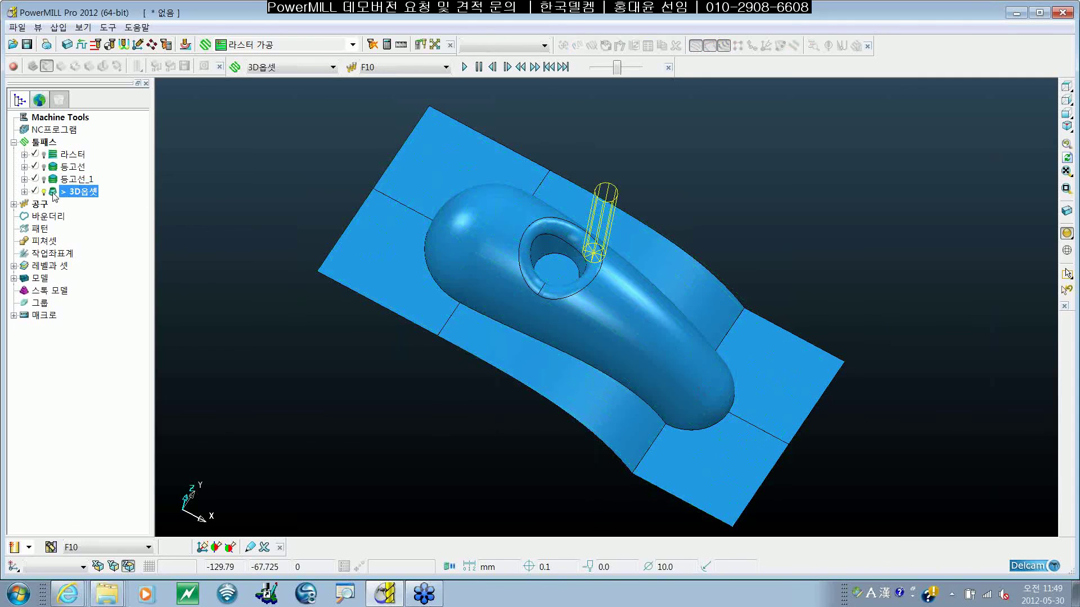
pyautogui.moveTo(727, 328); pyautogui.dragTo(723, 261, button='middle')
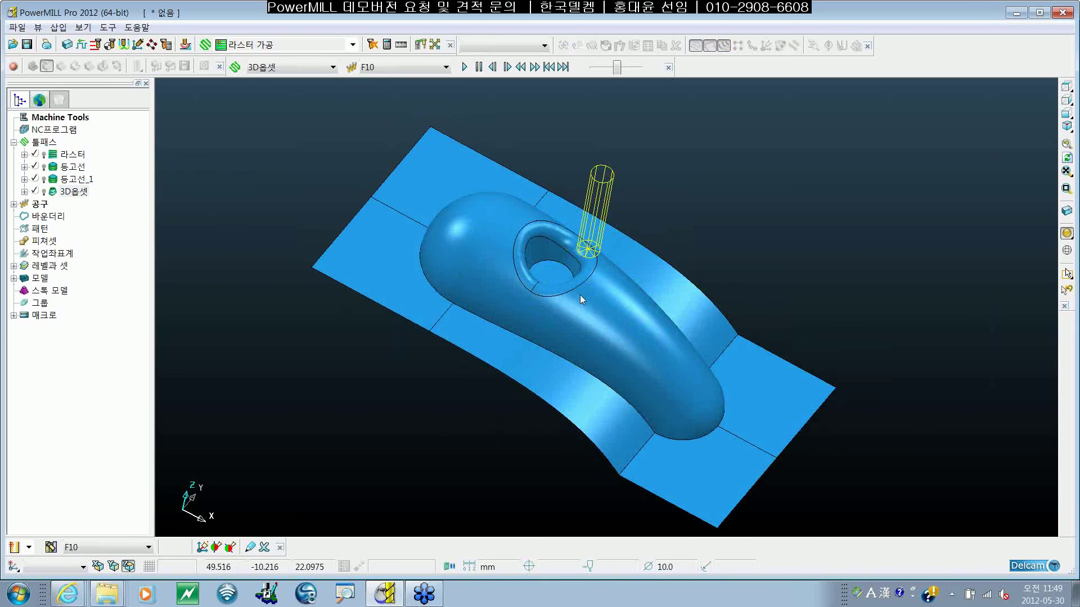